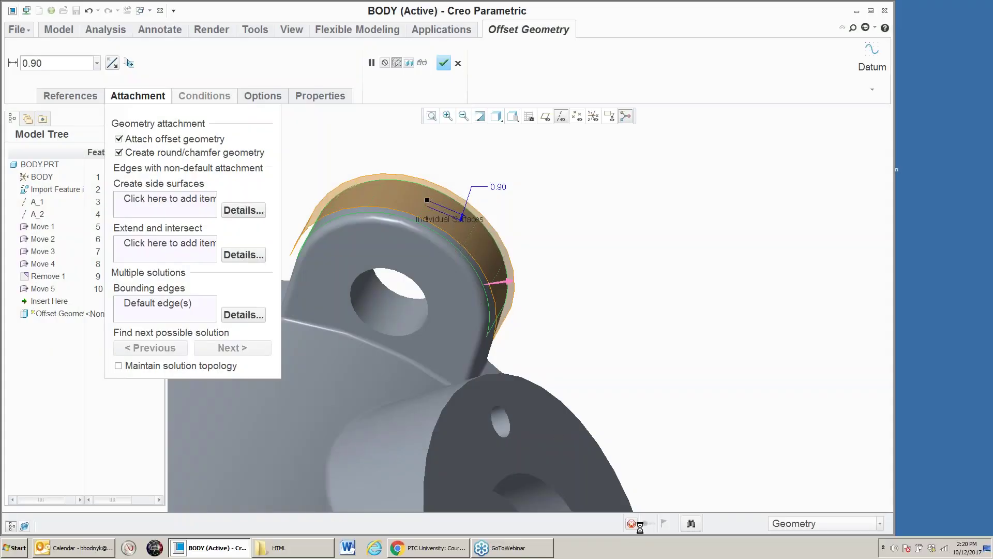
- Cancel the unfinished Offset Geometry feature on the lug's rounded outer surface and confirm the cancellation
{"action": "left_click", "coordinate": [631, 523]}
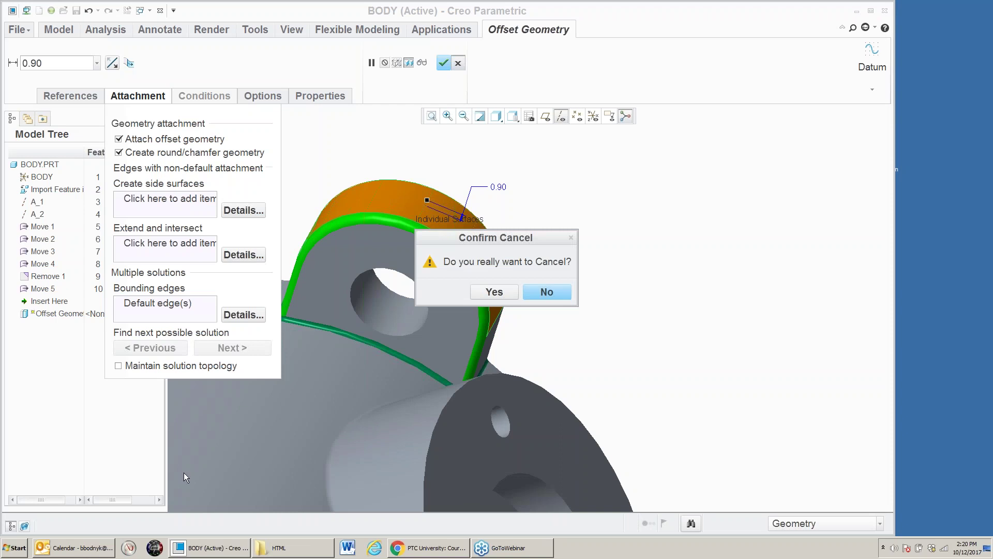
{"action": "left_click", "coordinate": [494, 292]}
{"action": "middle_click_drag", "start_coordinate": [490, 180], "coordinate": [491, 250]}
{"action": "scroll", "coordinate": [479, 176], "scroll_direction": "down", "scroll_amount": 5}
- Set the radius of the hole in one mounting lug to 3 with Modify Analytic Surface
{"action": "left_click", "coordinate": [492, 251]}
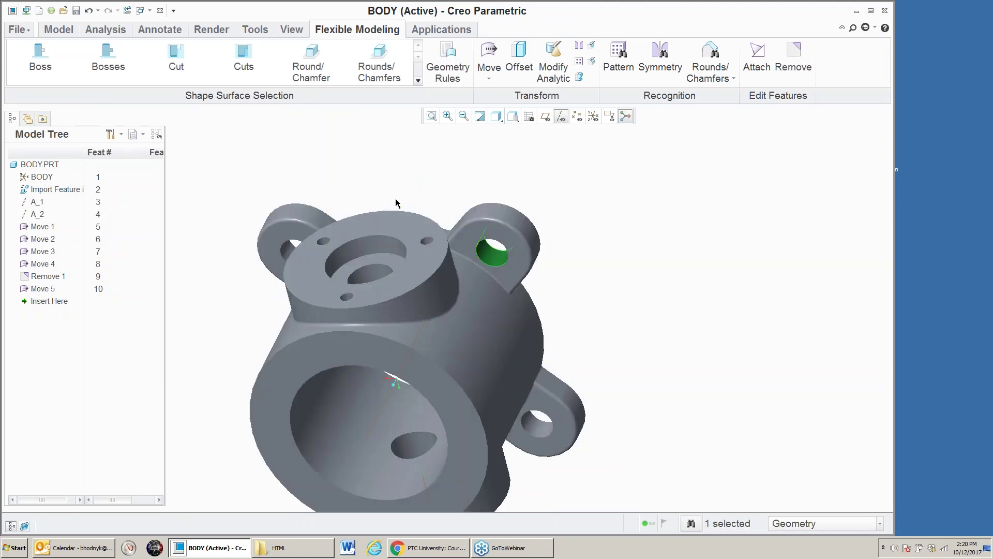
{"action": "left_click", "coordinate": [553, 59]}
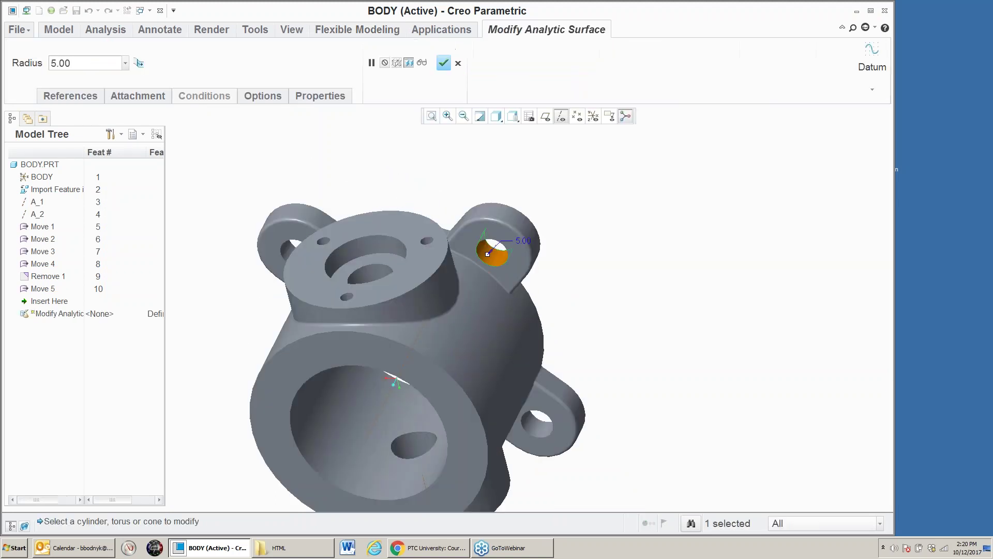
{"action": "double_click", "coordinate": [523, 242]}
{"action": "type", "text": "3"}
{"action": "key", "text": "Return"}
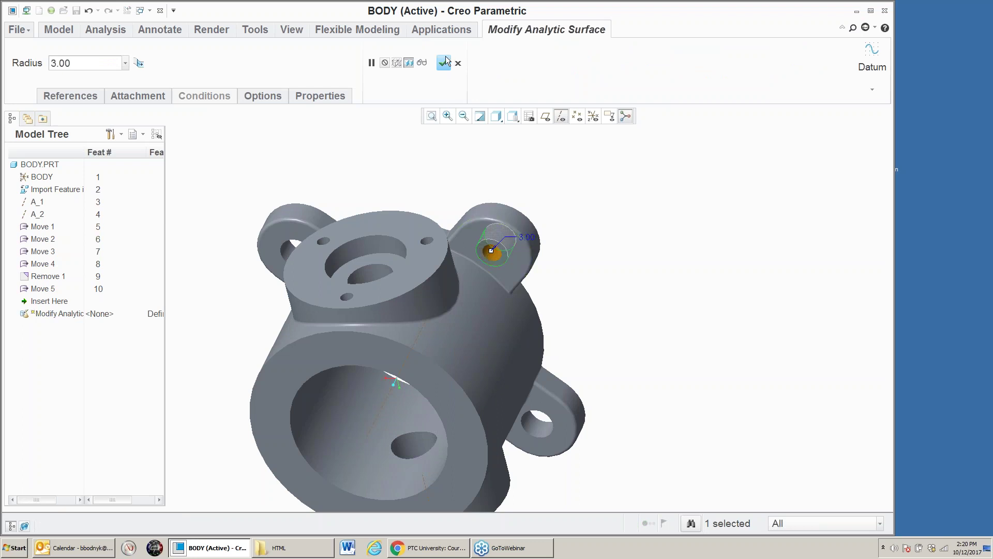
{"action": "left_click", "coordinate": [443, 62]}
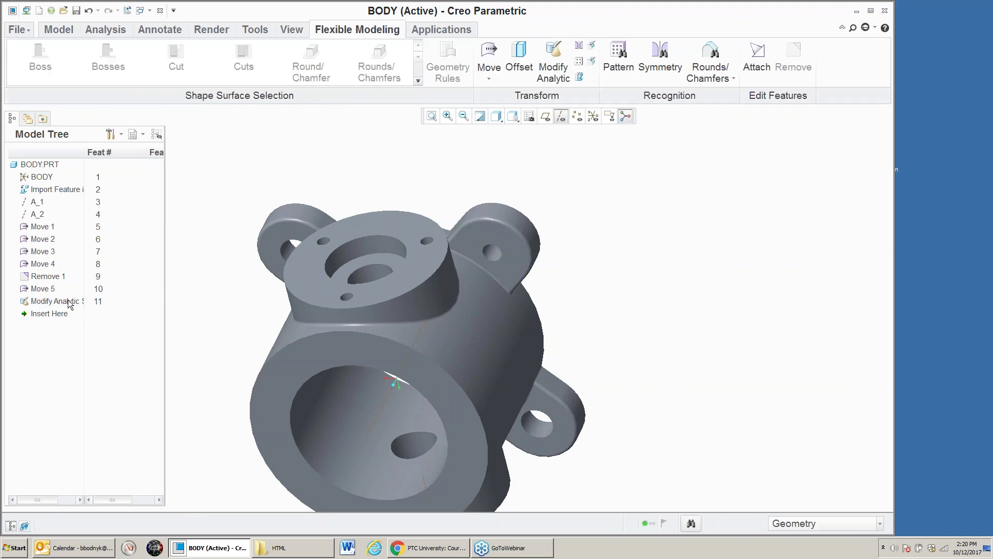
- Delete the Modify Analytic Surface feature that resized the lug hole
{"action": "right_click", "coordinate": [68, 301]}
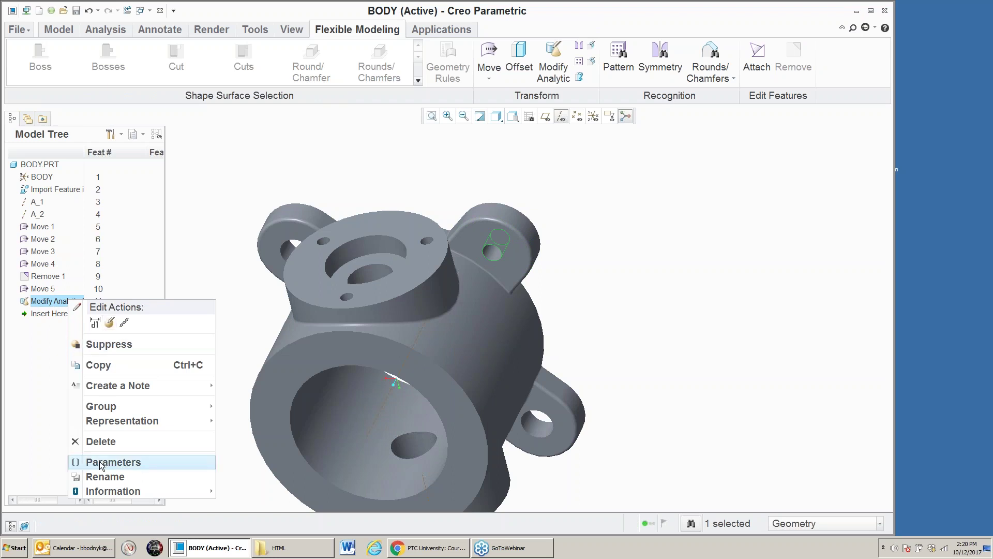
{"action": "left_click", "coordinate": [102, 443]}
{"action": "left_click", "coordinate": [462, 287]}
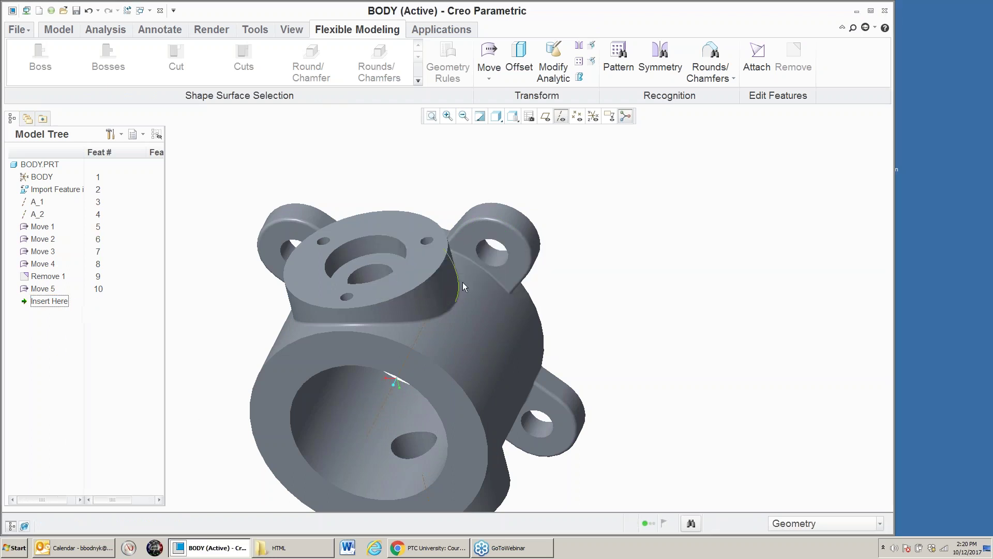
- Recognize the identical holes in the four mounting lugs as a pattern, starting from one lug's hole surface
{"action": "scroll", "coordinate": [502, 225], "scroll_direction": "down", "scroll_amount": 5}
{"action": "left_click", "coordinate": [477, 309]}
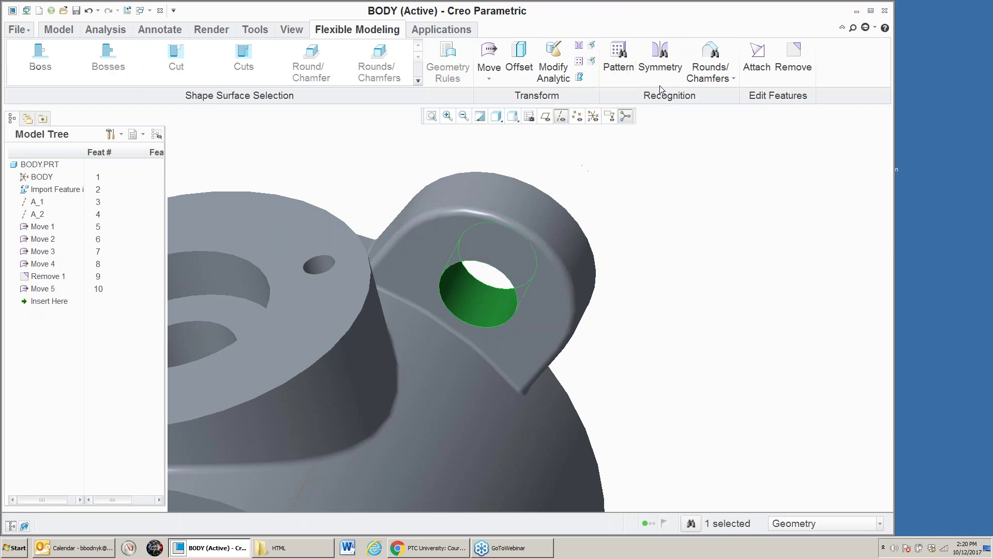
{"action": "scroll", "coordinate": [675, 191], "scroll_direction": "up", "scroll_amount": 5}
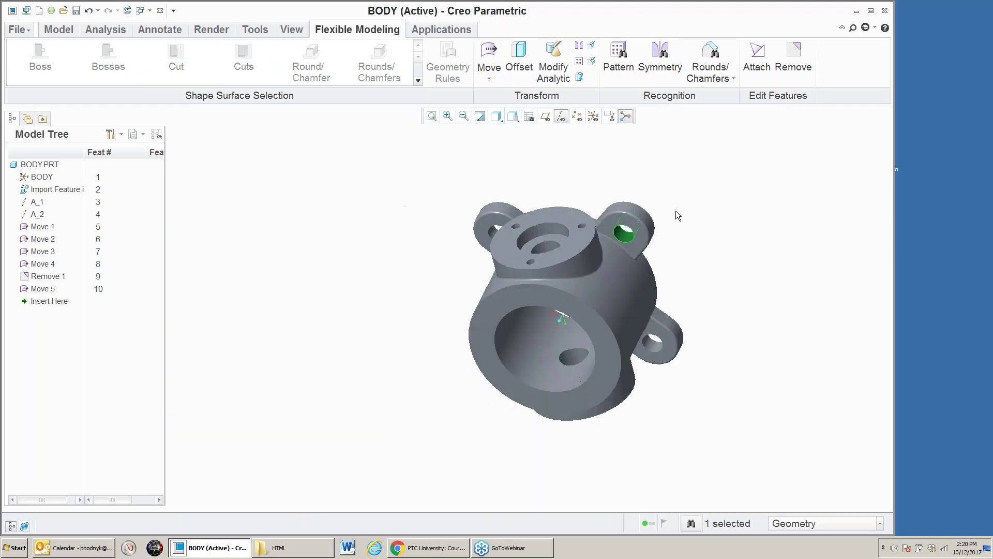
{"action": "left_click", "coordinate": [619, 54]}
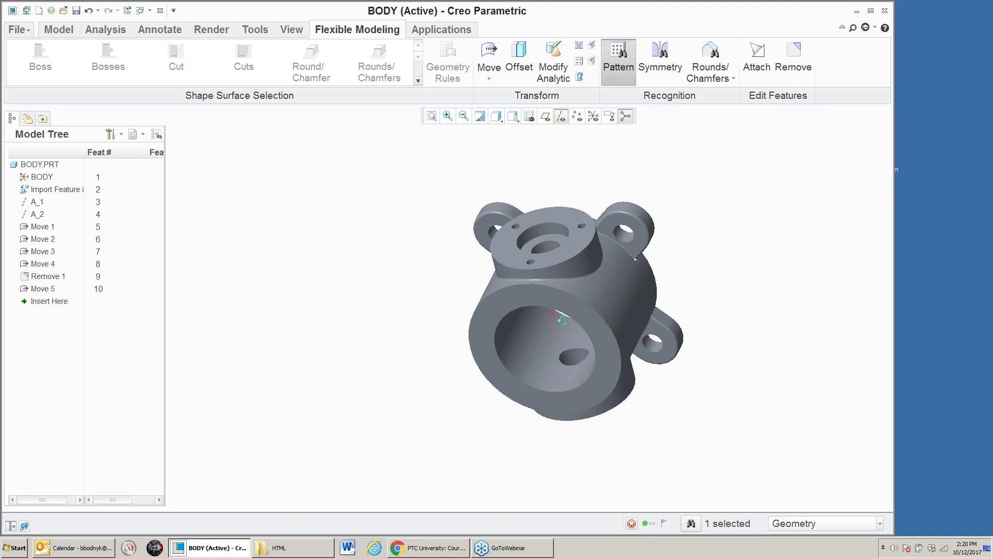
{"action": "mouse_move", "coordinate": [637, 176]}
{"action": "middle_mouse_down"}
{"action": "mouse_move", "coordinate": [631, 184]}
{"action": "mouse_move", "coordinate": [635, 171]}
{"action": "middle_mouse_up"}
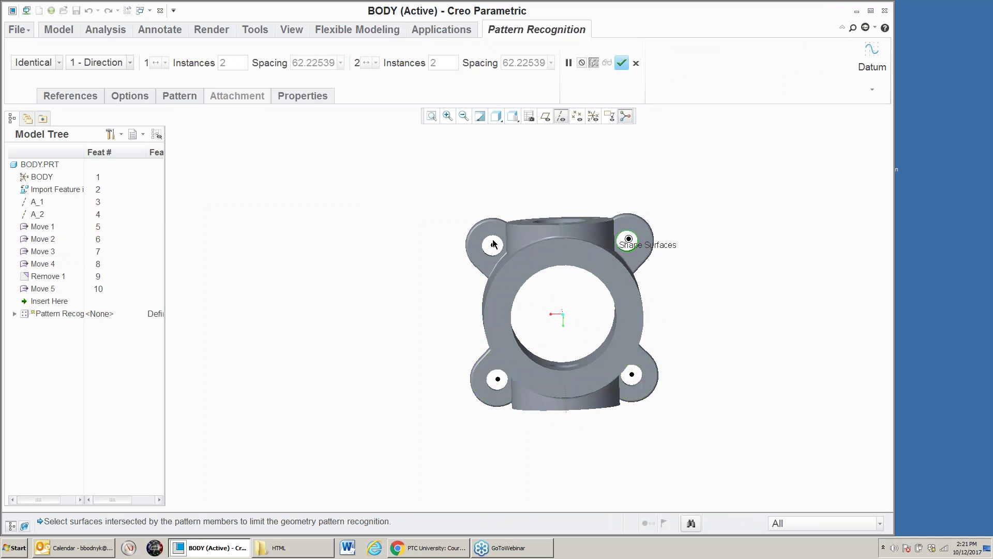
{"action": "left_click", "coordinate": [621, 62]}
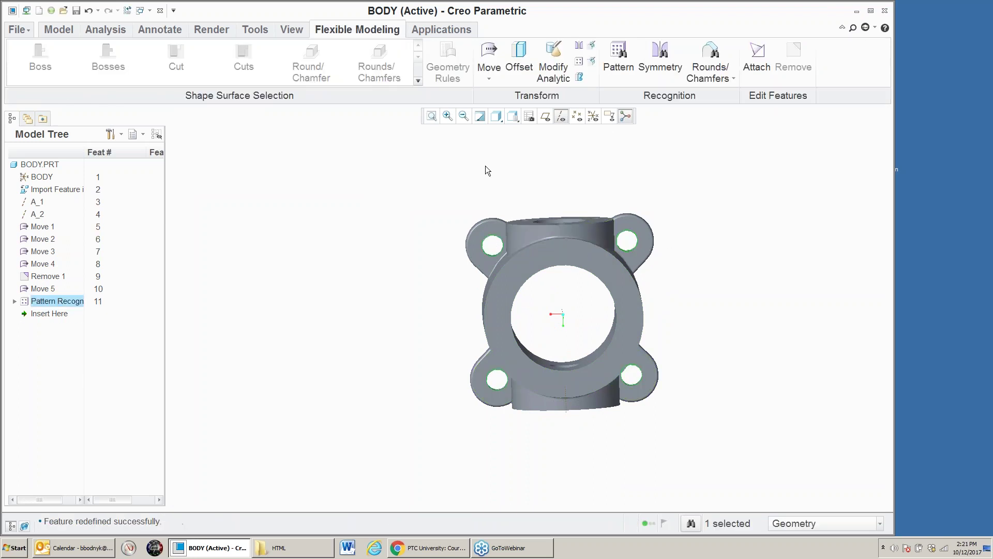
- Widen the feature name column in the model tree and use Modify Analytic to set one lug hole's radius to 3
{"action": "middle_click_drag", "start_coordinate": [596, 190], "coordinate": [580, 210]}
{"action": "left_click_drag", "start_coordinate": [85, 156], "coordinate": [141, 154]}
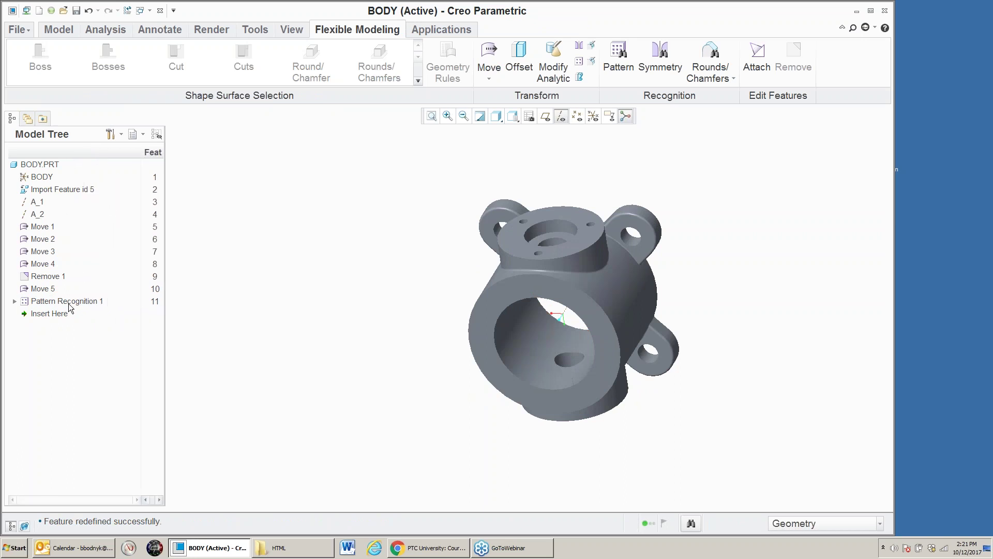
{"action": "scroll", "coordinate": [609, 220], "scroll_direction": "down", "scroll_amount": 4}
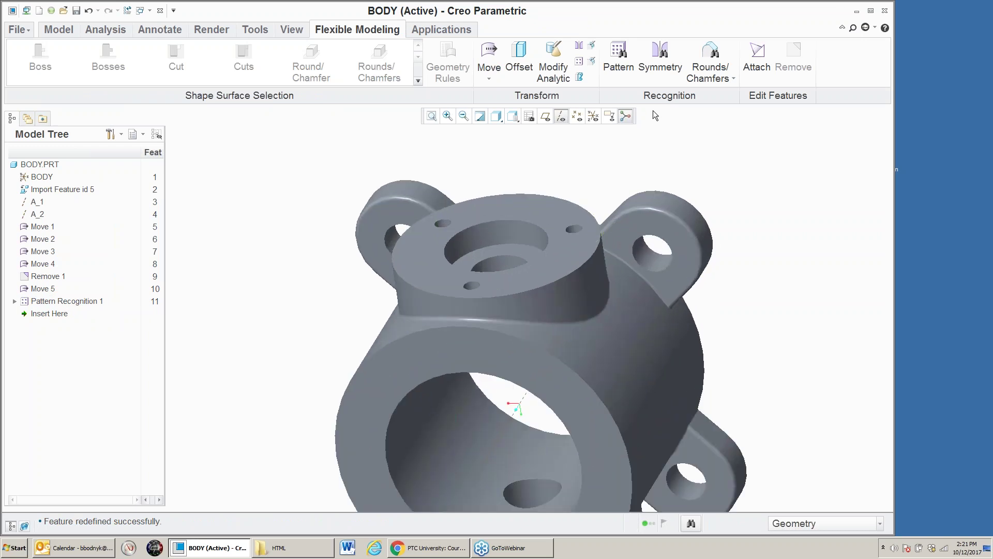
{"action": "left_click", "coordinate": [651, 256]}
{"action": "left_click", "coordinate": [552, 60]}
{"action": "double_click", "coordinate": [681, 244]}
{"action": "type", "text": "3"}
{"action": "key", "text": "Return"}
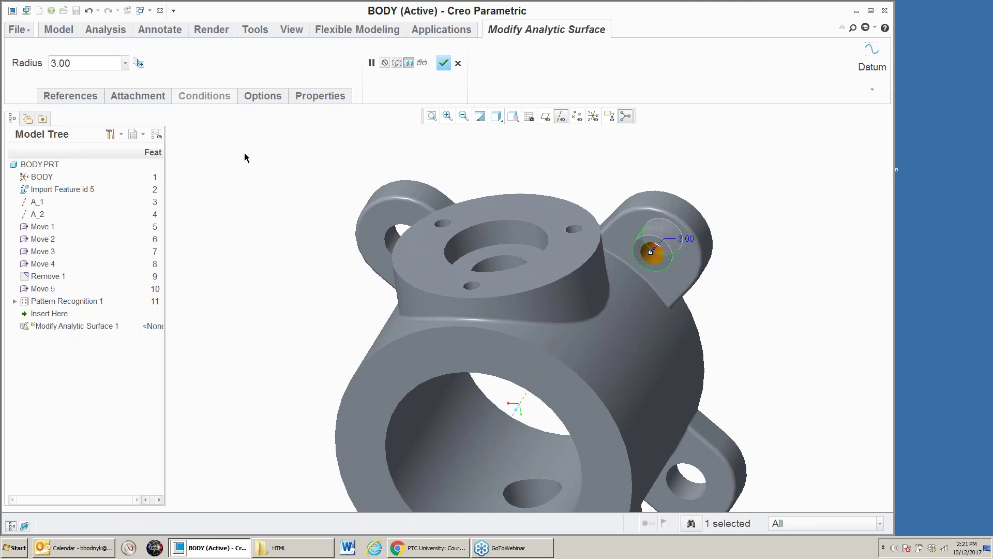
- Propagate the lug hole's radius change to Pattern Recognition 1 and complete the feature
{"action": "left_click", "coordinate": [243, 98]}
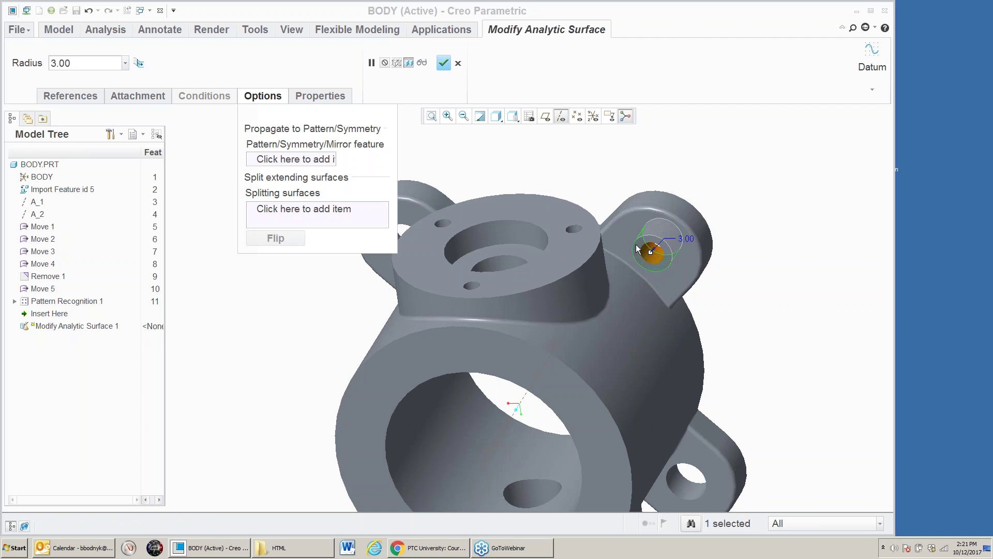
{"action": "left_click", "coordinate": [290, 159]}
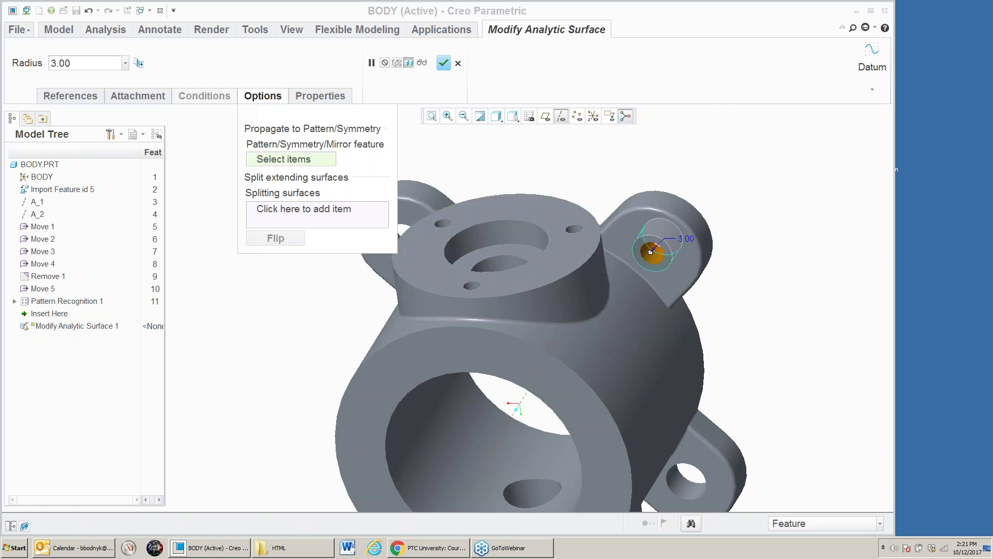
{"action": "left_click", "coordinate": [76, 301]}
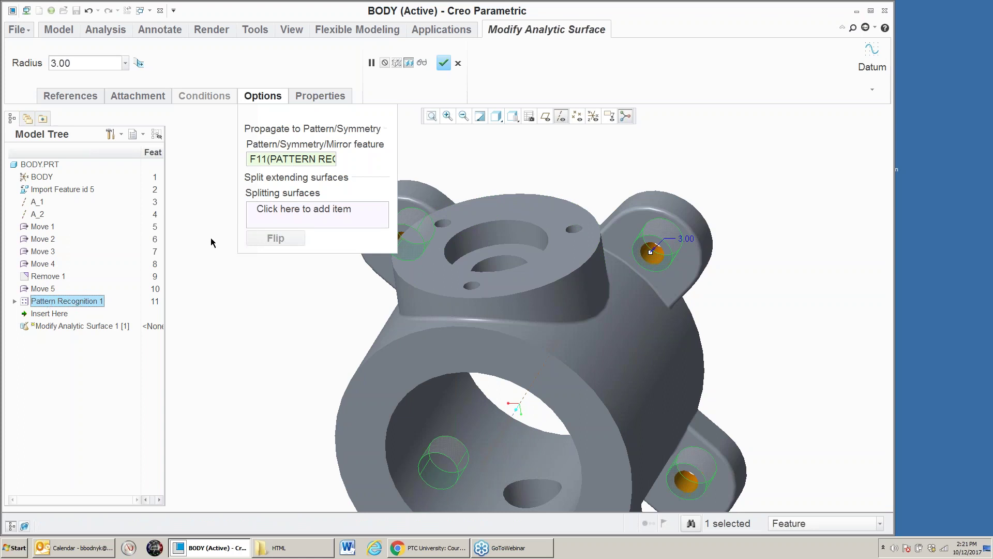
{"action": "left_click", "coordinate": [444, 63]}
- Recognize the small holes on the circular flanges as an identical spatial pattern, starting from one hole on the upper flange
{"action": "scroll", "coordinate": [455, 168], "scroll_direction": "down", "scroll_amount": 3}
{"action": "middle_click_drag", "start_coordinate": [455, 169], "coordinate": [475, 145]}
{"action": "key", "text": "ctrl+d"}
{"action": "scroll", "coordinate": [475, 176], "scroll_direction": "up", "scroll_amount": 5}
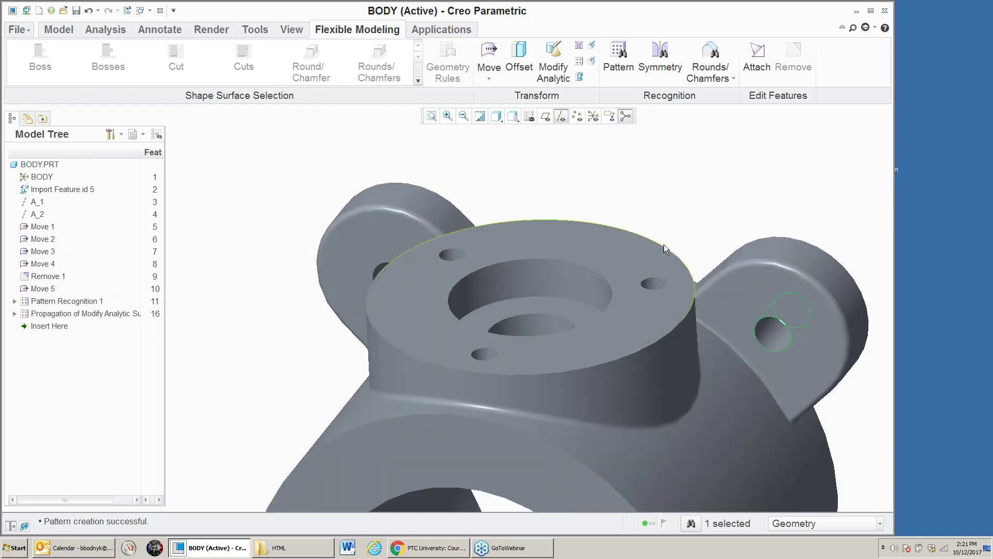
{"action": "scroll", "coordinate": [665, 247], "scroll_direction": "up", "scroll_amount": 4}
{"action": "left_click", "coordinate": [650, 342]}
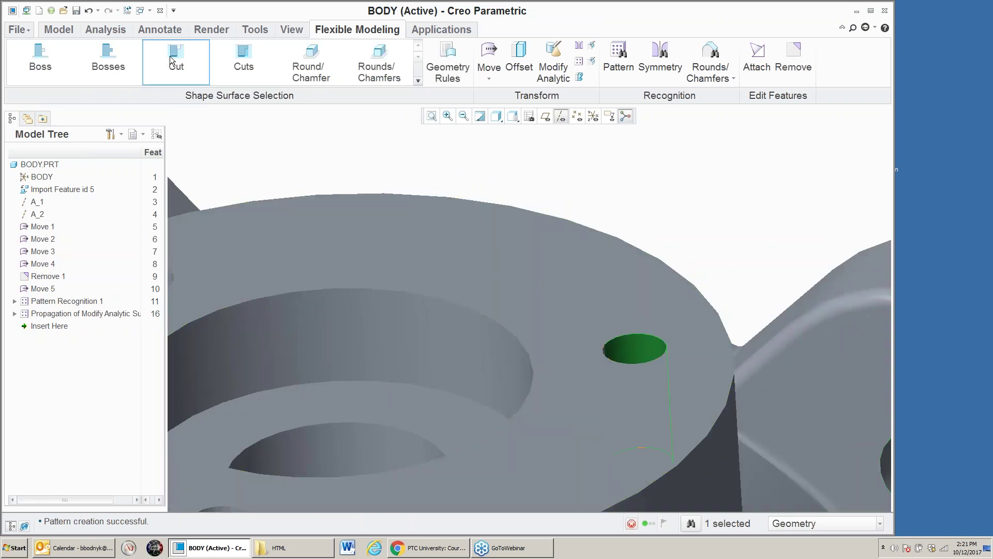
{"action": "left_click", "coordinate": [620, 65]}
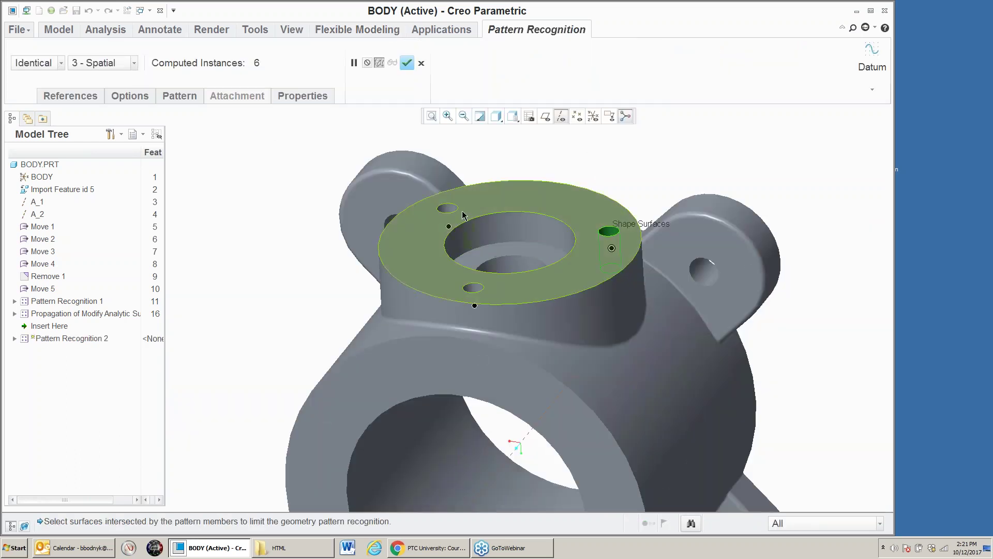
{"action": "scroll", "coordinate": [463, 215], "scroll_direction": "down", "scroll_amount": 5}
{"action": "middle_click_drag", "start_coordinate": [520, 220], "coordinate": [506, 237]}
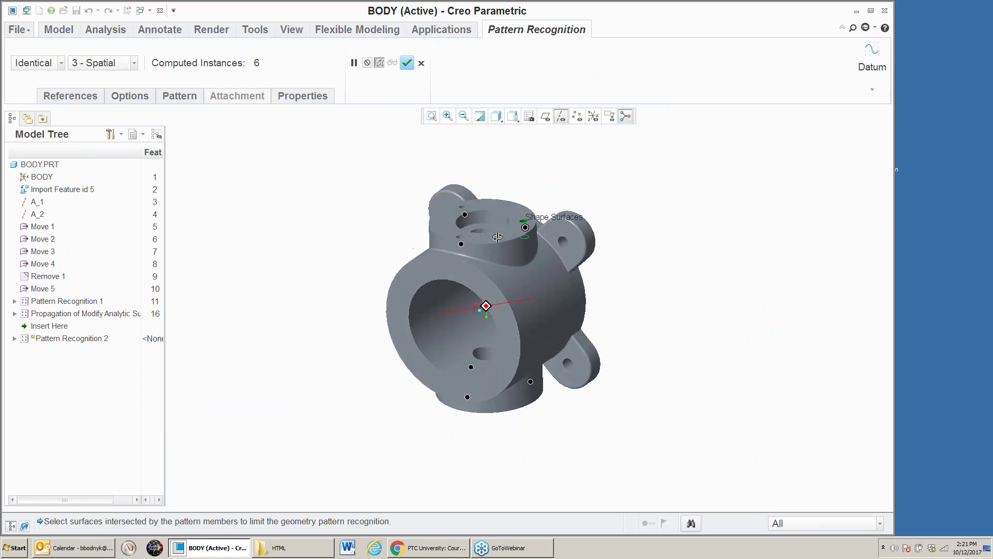
{"action": "scroll", "coordinate": [506, 238], "scroll_direction": "up", "scroll_amount": 3}
{"action": "left_click", "coordinate": [407, 63]}
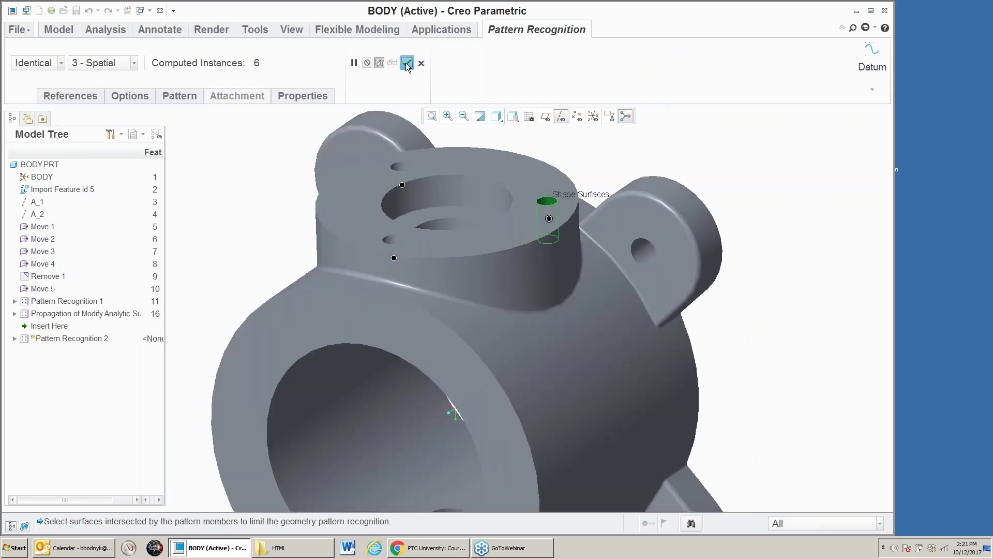
{"action": "left_click", "coordinate": [560, 135]}
- Set the radius of the small hole on the upper flange to 1.5 with Modify Analytic Surface
{"action": "scroll", "coordinate": [554, 181], "scroll_direction": "up", "scroll_amount": 3}
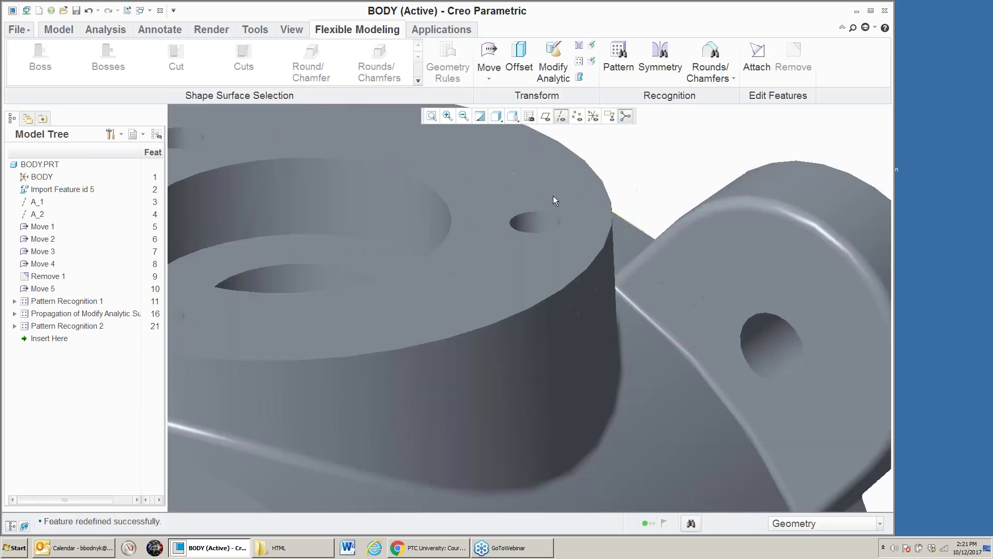
{"action": "left_click", "coordinate": [543, 224]}
{"action": "left_click", "coordinate": [553, 68]}
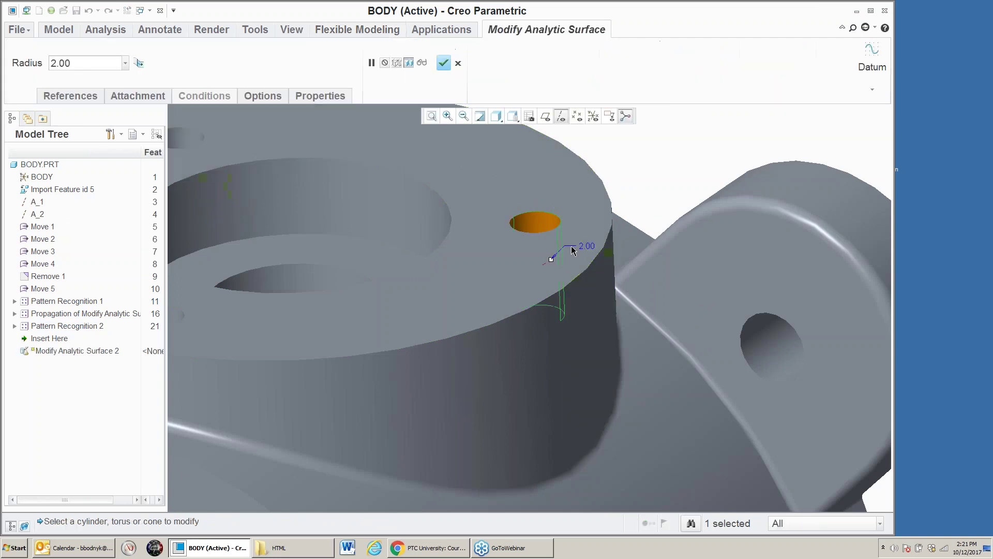
{"action": "type", "text": "1.5"}
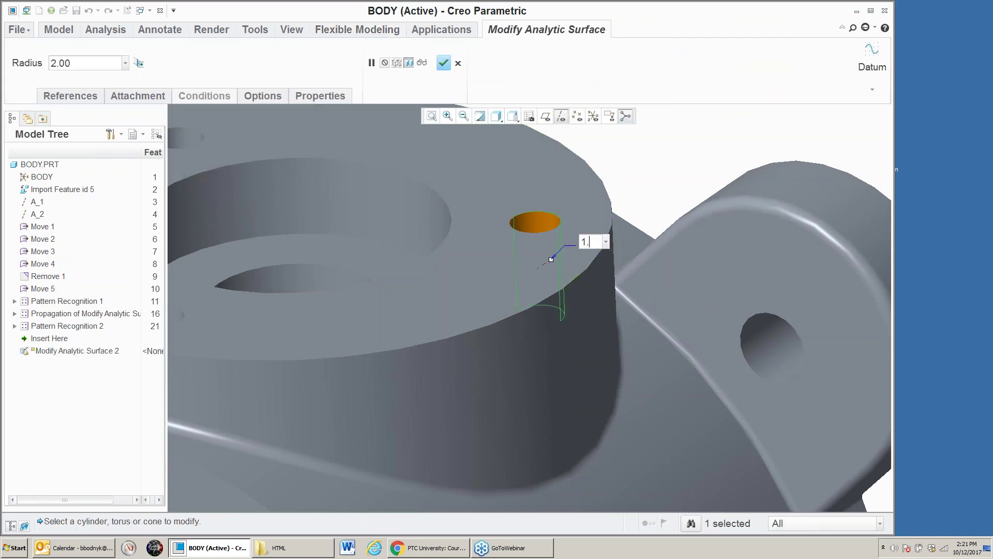
{"action": "key", "text": "Return"}
{"action": "scroll", "coordinate": [587, 227], "scroll_direction": "down", "scroll_amount": 3}
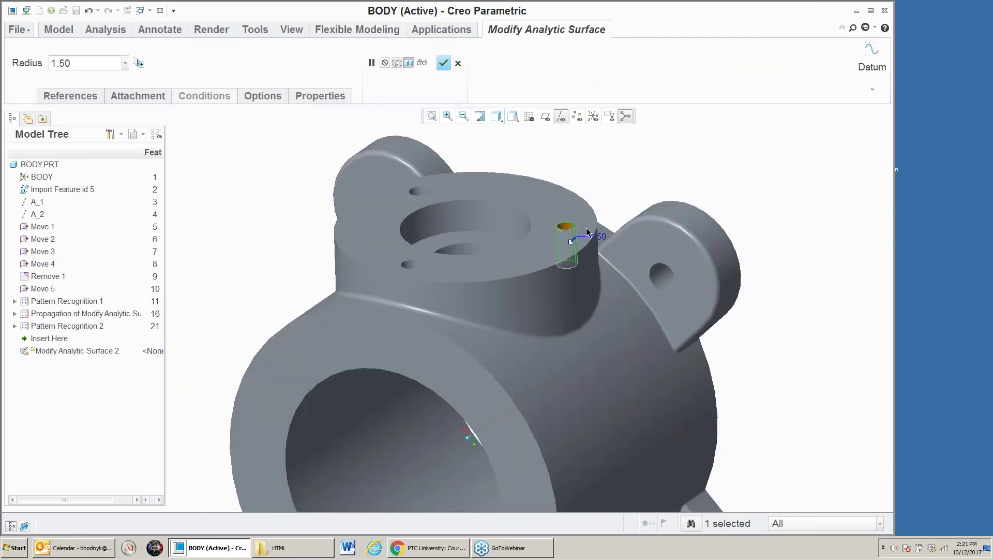
- Propagate the small flange hole's radius change to Pattern Recognition 2 and complete the feature
{"action": "left_click", "coordinate": [256, 96]}
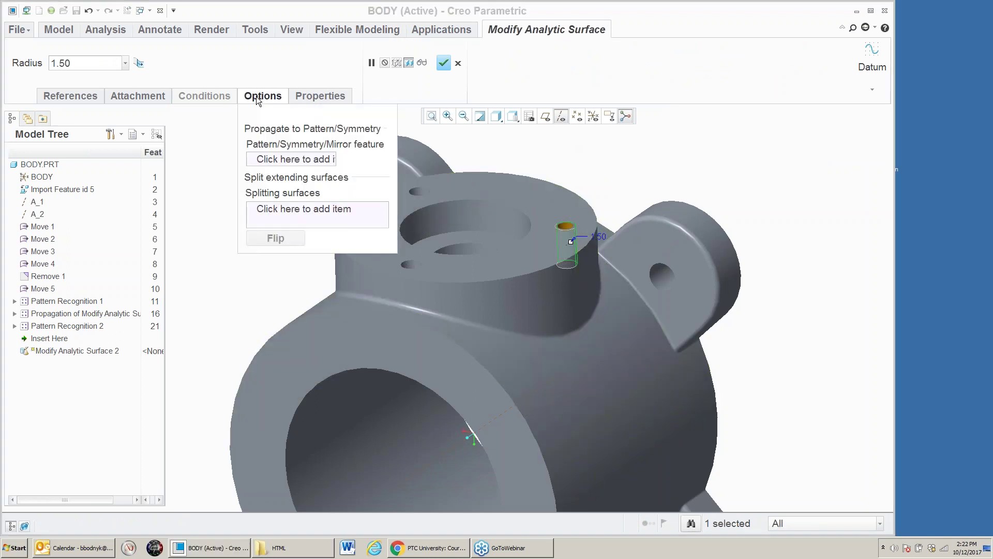
{"action": "left_click", "coordinate": [277, 159]}
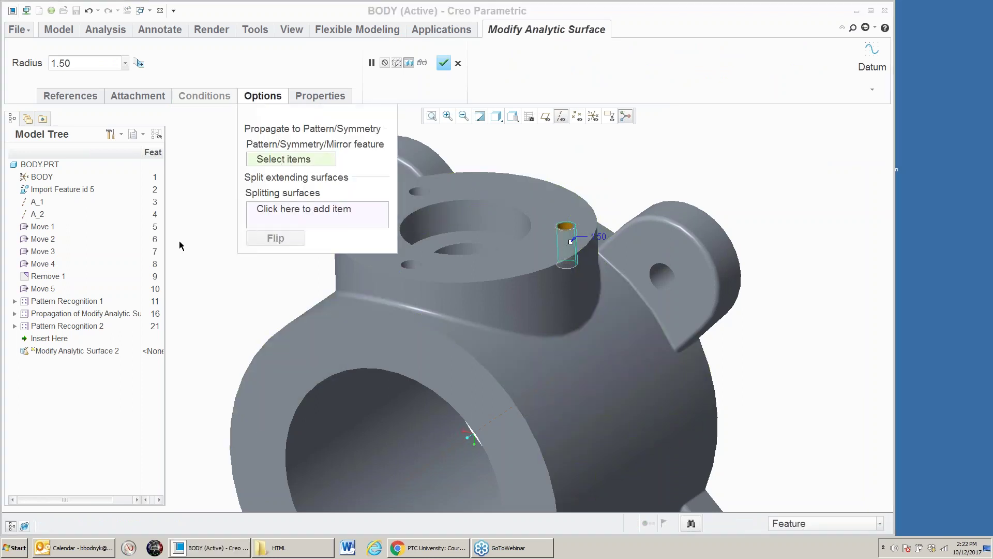
{"action": "left_click", "coordinate": [88, 326]}
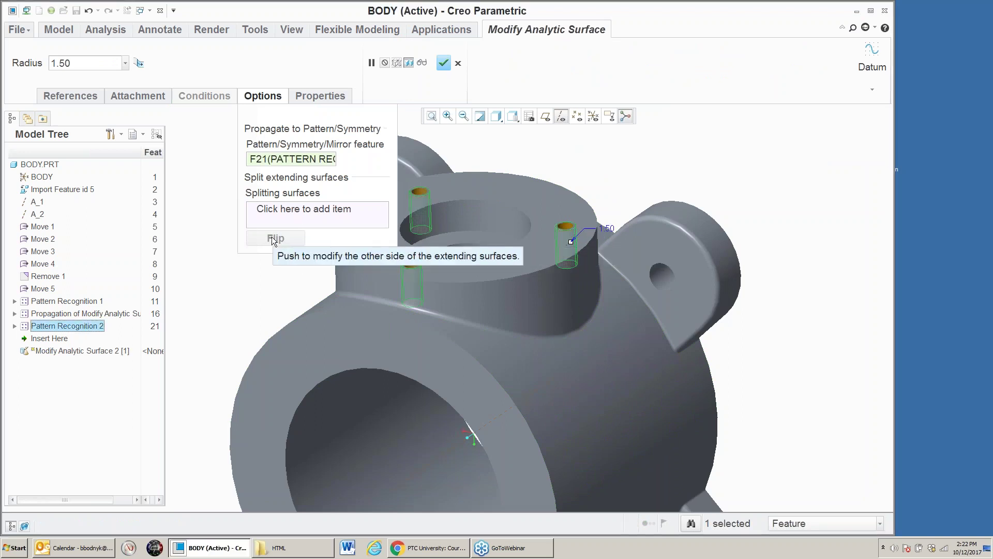
{"action": "left_click", "coordinate": [443, 63]}
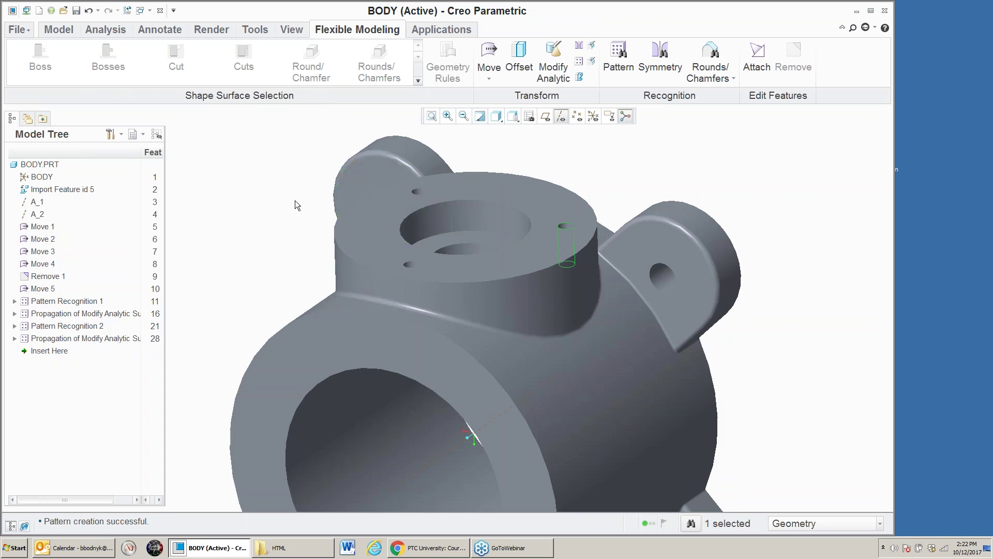
{"action": "scroll", "coordinate": [295, 201], "scroll_direction": "down", "scroll_amount": 3}
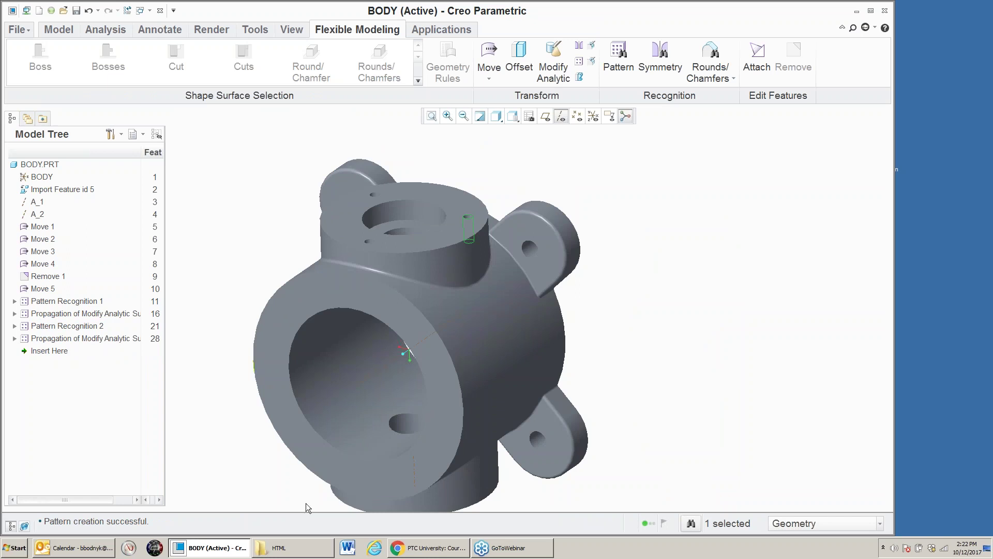
- Open index.htm from the HTML training folder in the browser and close the folder window
{"action": "left_click", "coordinate": [279, 548]}
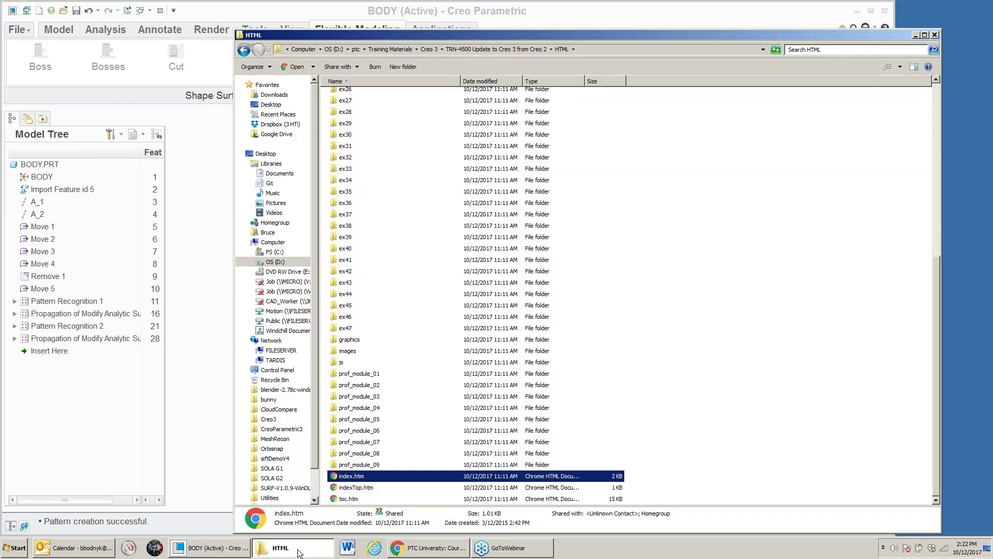
{"action": "double_click", "coordinate": [370, 476]}
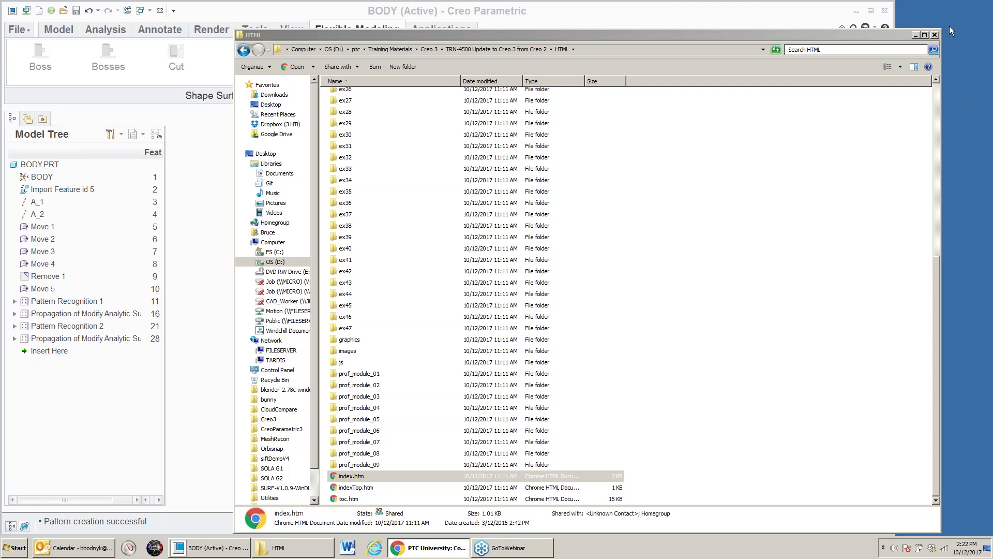
{"action": "left_click", "coordinate": [935, 34]}
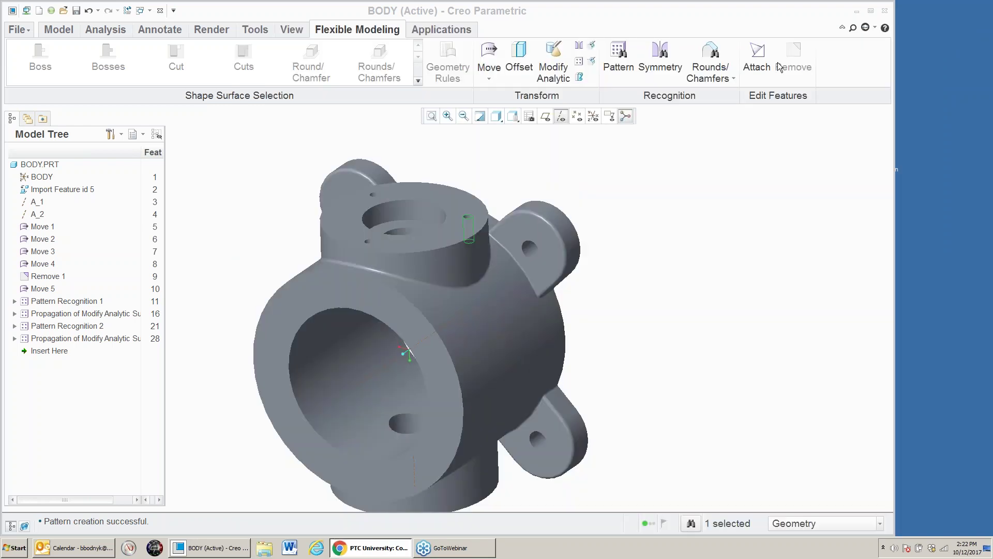
- Close the body model and open tangency.prt from the Tangency_Manage folder of the working directory
{"action": "left_click", "coordinate": [160, 10]}
{"action": "left_click", "coordinate": [60, 214]}
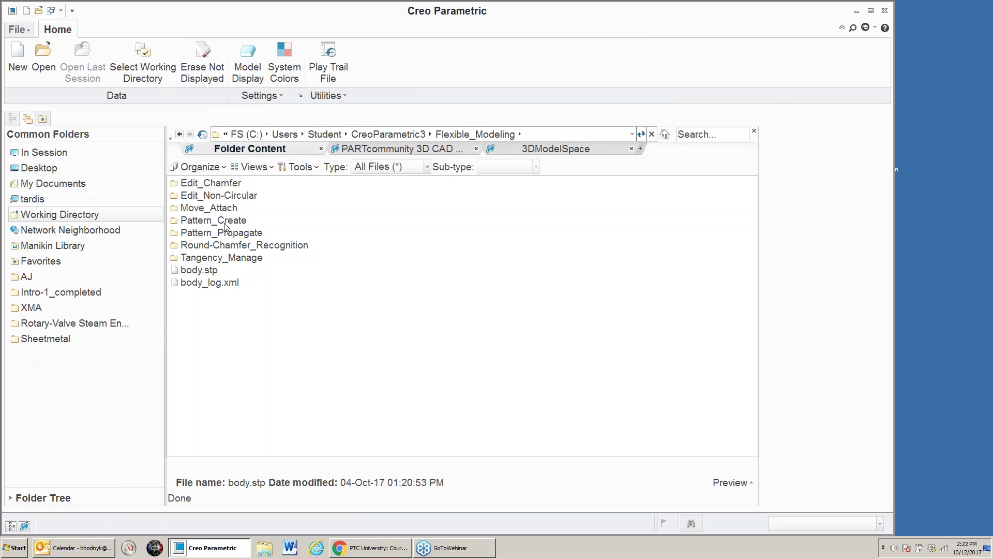
{"action": "left_click", "coordinate": [220, 257]}
{"action": "double_click", "coordinate": [220, 257]}
{"action": "double_click", "coordinate": [199, 182]}
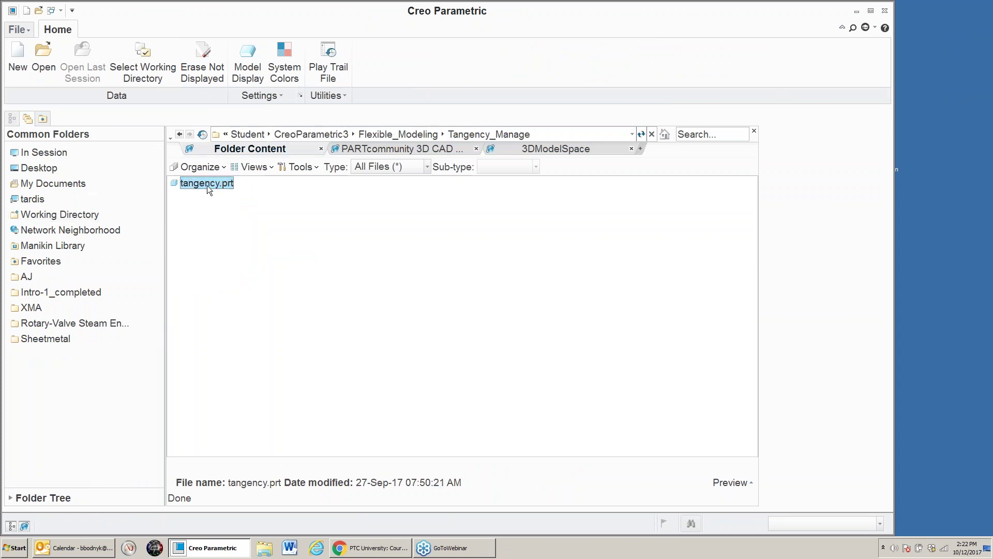
- Offset the rounded top surface of the protruding lug outward by about 0.13 with flexible modeling's Offset Geometry
{"action": "mouse_move", "coordinate": [399, 232]}
{"action": "middle_mouse_down"}
{"action": "mouse_move", "coordinate": [417, 178]}
{"action": "mouse_move", "coordinate": [417, 224]}
{"action": "mouse_move", "coordinate": [398, 219]}
{"action": "middle_mouse_up"}
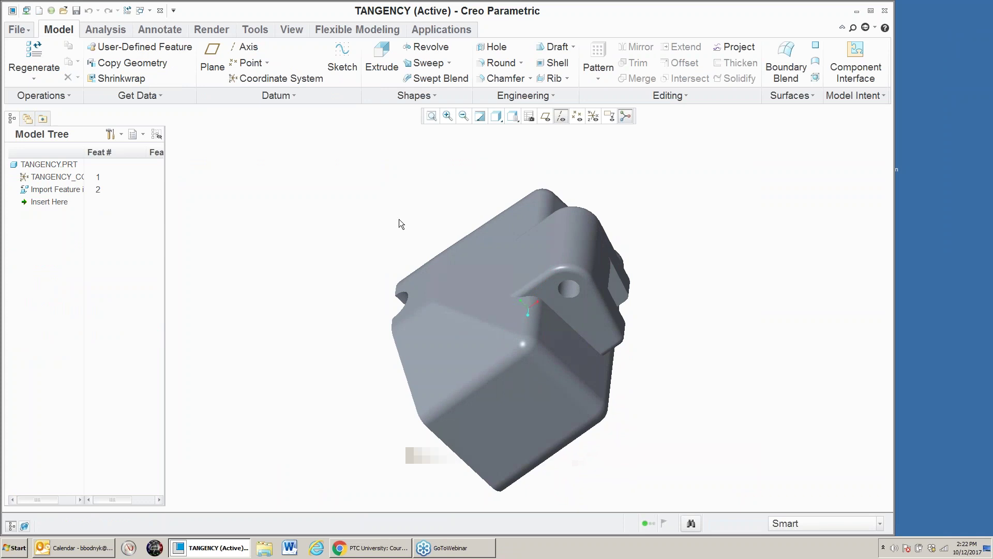
{"action": "scroll", "coordinate": [605, 213], "scroll_direction": "down", "scroll_amount": 5}
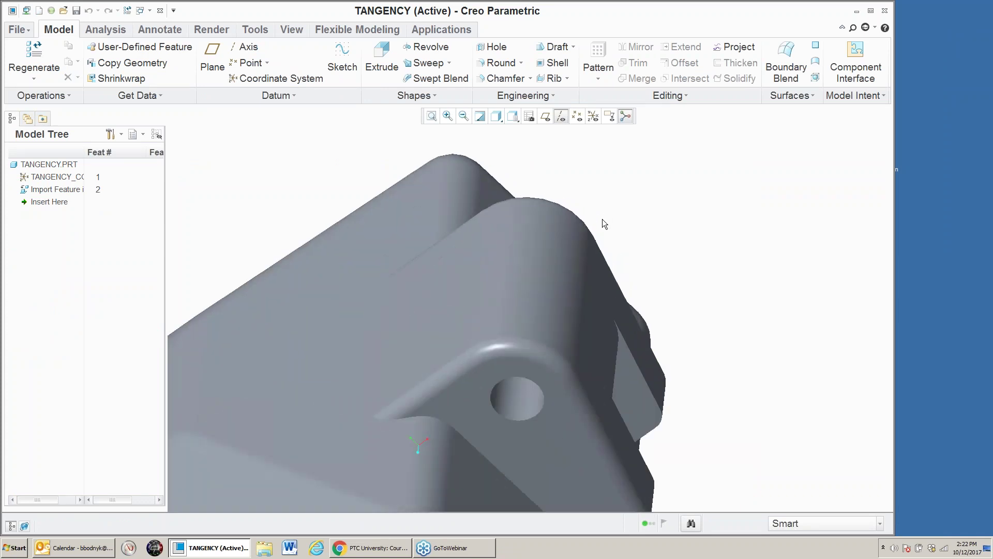
{"action": "left_click", "coordinate": [563, 244]}
{"action": "left_click", "coordinate": [600, 205]}
{"action": "left_click", "coordinate": [347, 30]}
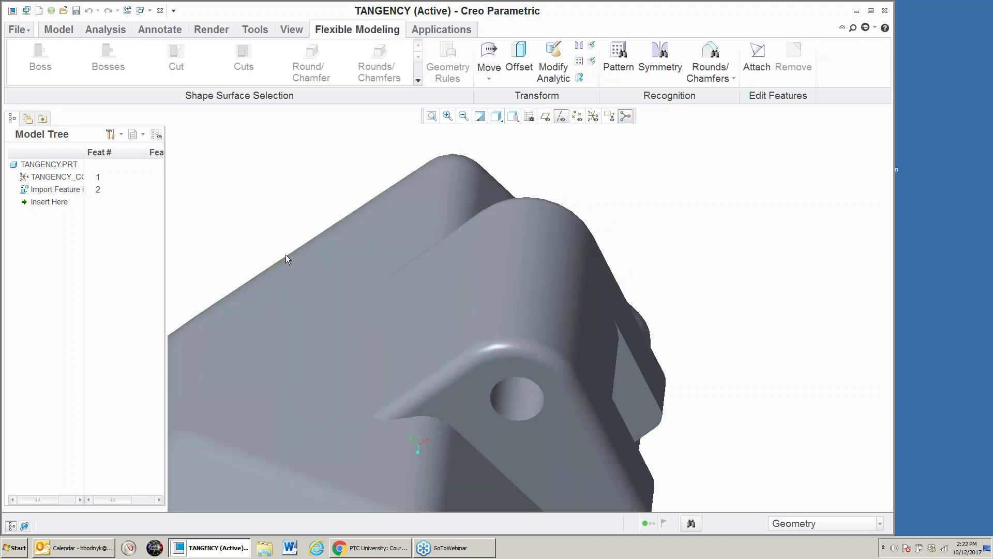
{"action": "middle_click_drag", "start_coordinate": [309, 302], "coordinate": [409, 310]}
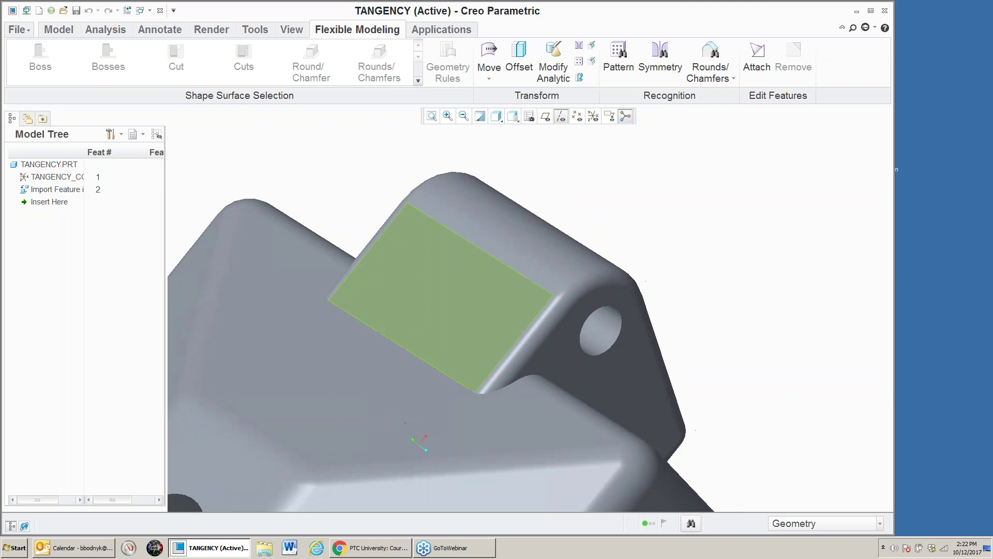
{"action": "left_click", "coordinate": [541, 235]}
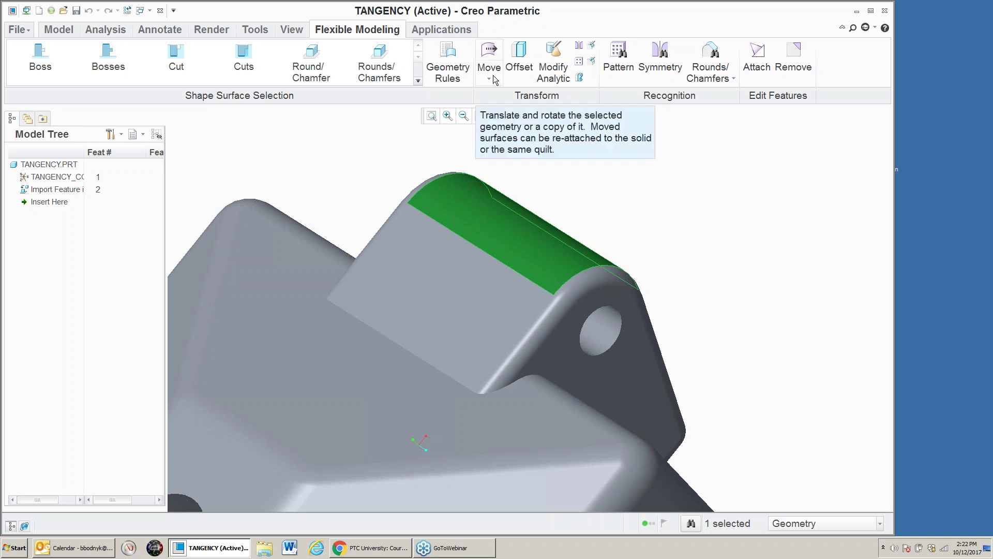
{"action": "left_click", "coordinate": [519, 57]}
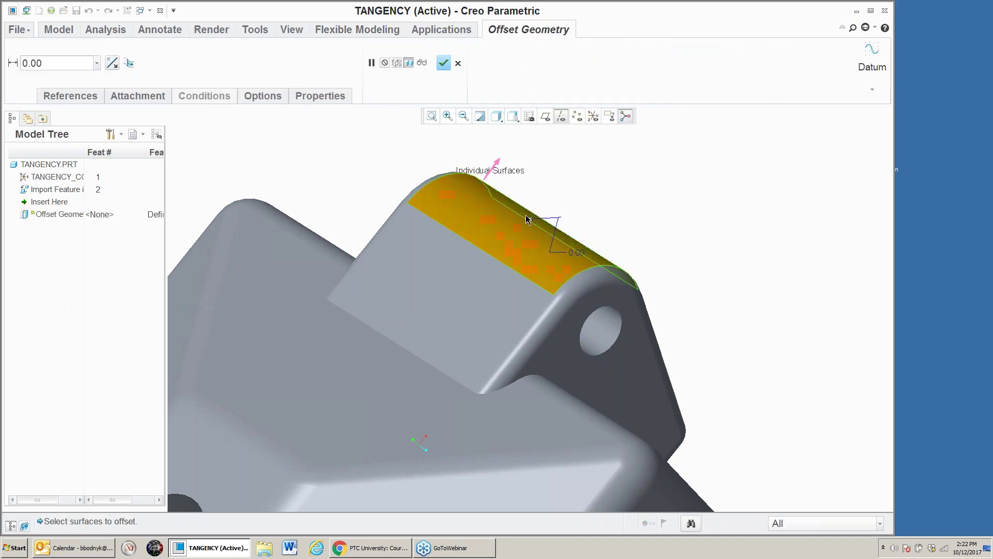
{"action": "left_click_drag", "start_coordinate": [533, 211], "coordinate": [537, 201]}
{"action": "mouse_move", "coordinate": [537, 201]}
{"action": "middle_mouse_down"}
{"action": "mouse_move", "coordinate": [368, 142]}
{"action": "mouse_move", "coordinate": [381, 170]}
{"action": "mouse_move", "coordinate": [396, 165]}
{"action": "middle_mouse_up"}
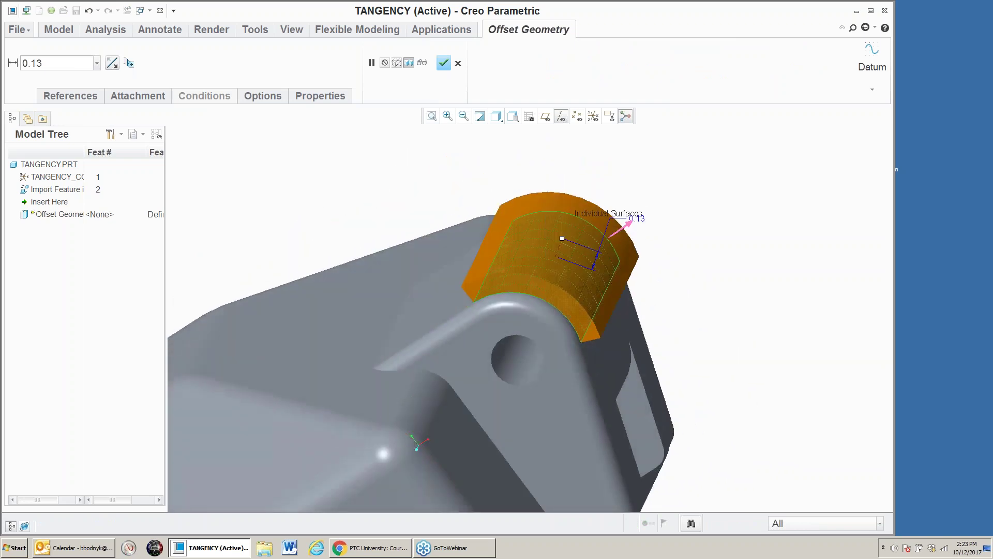
- Turn on tangency propagation for the lug's surface offset
{"action": "key", "text": "alt+Tab"}
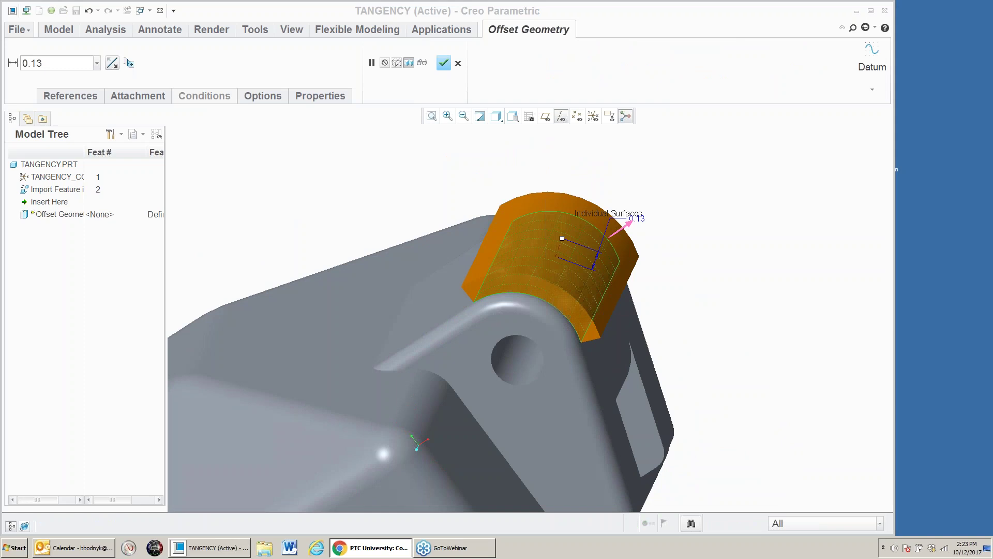
{"action": "left_click", "coordinate": [129, 64]}
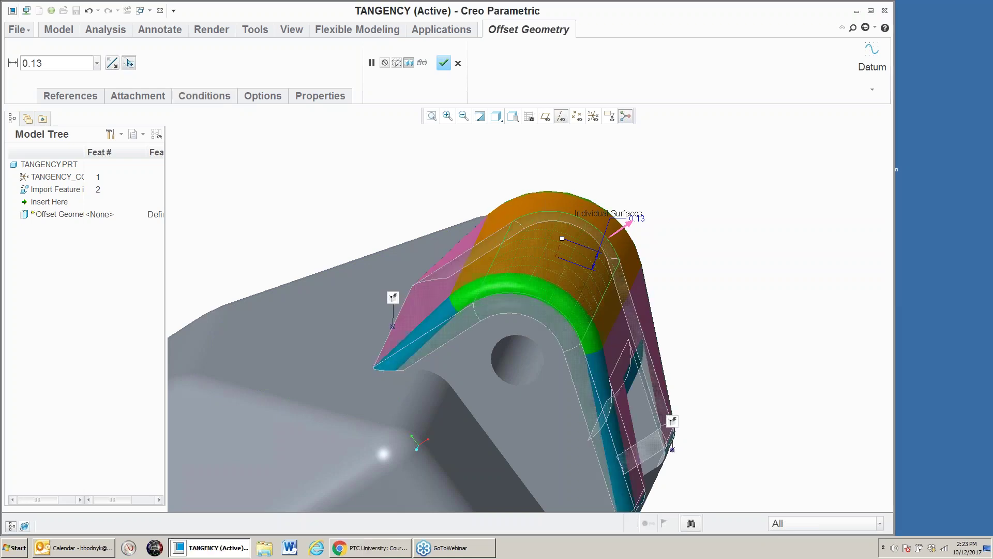
{"action": "mouse_move", "coordinate": [620, 350]}
{"action": "middle_mouse_down"}
{"action": "mouse_move", "coordinate": [590, 326]}
{"action": "mouse_move", "coordinate": [606, 348]}
{"action": "middle_mouse_up"}
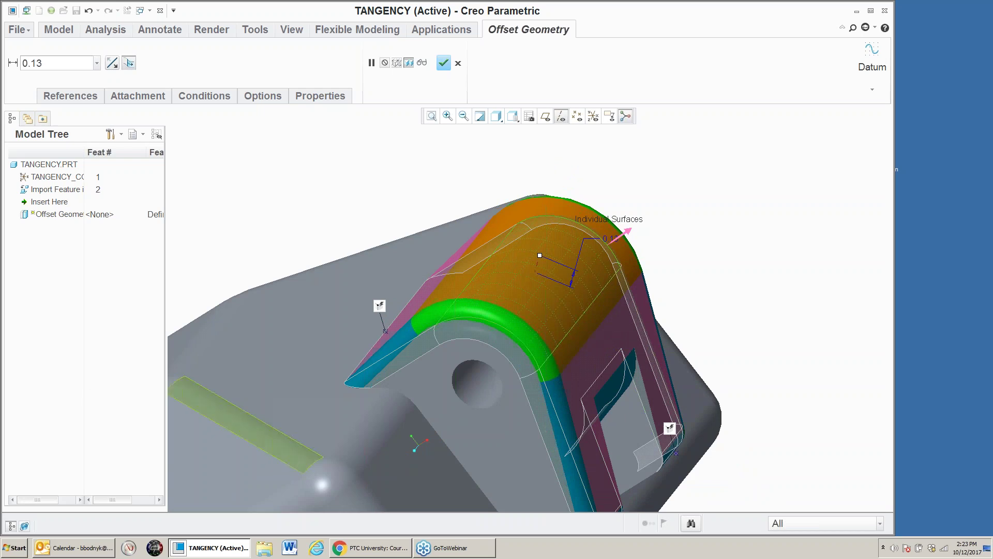
{"action": "key", "text": "alt+Tab"}
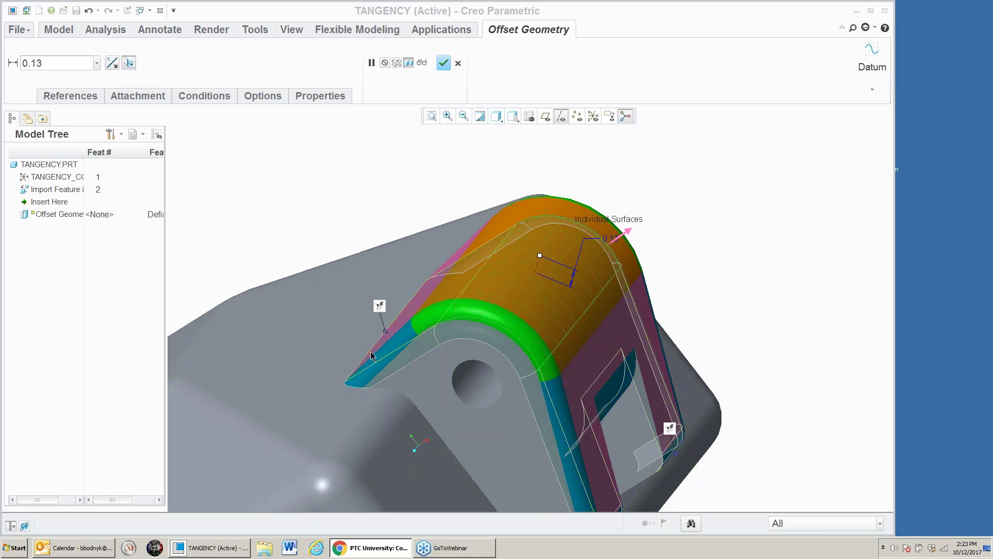
- Disable the creation of default conditions for the tangency propagation of the offset
{"action": "left_click", "coordinate": [222, 102]}
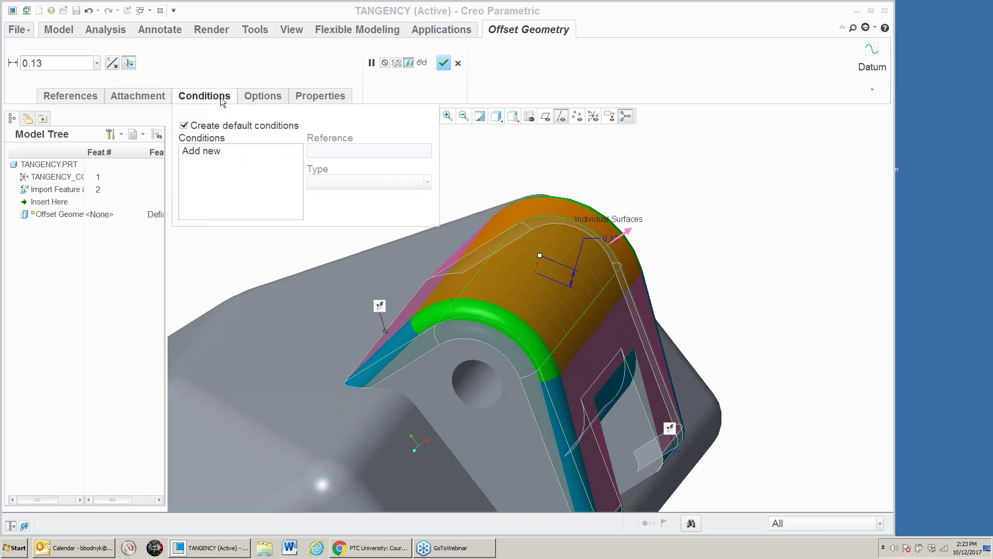
{"action": "left_click", "coordinate": [184, 125]}
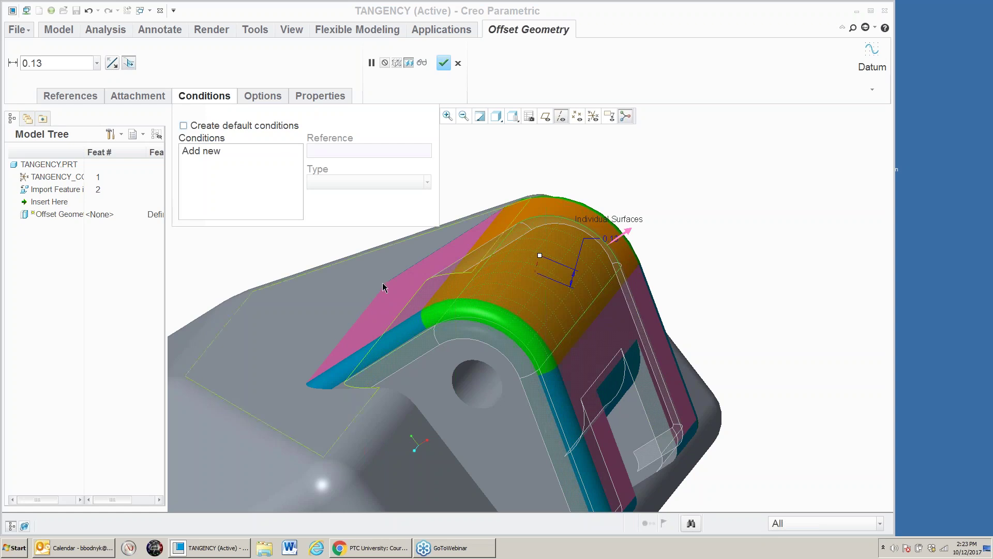
{"action": "scroll", "coordinate": [383, 283], "scroll_direction": "up", "scroll_amount": 3}
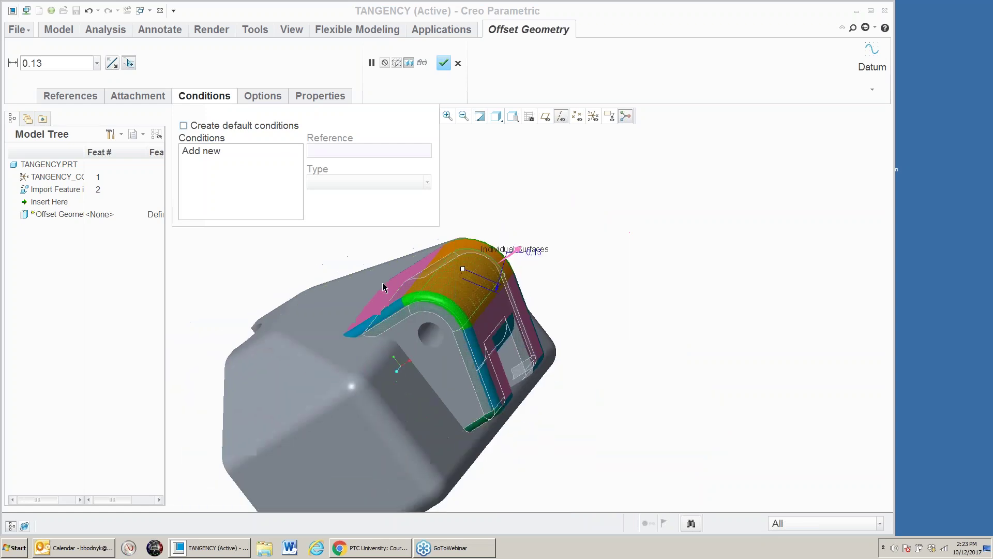
- Try a Fixed condition on the short lower edge of the lug's slotted side, and remove that condition
{"action": "left_click", "coordinate": [215, 149]}
{"action": "mouse_move", "coordinate": [492, 390]}
{"action": "middle_mouse_down"}
{"action": "mouse_move", "coordinate": [442, 331]}
{"action": "mouse_move", "coordinate": [464, 379]}
{"action": "middle_mouse_up"}
{"action": "left_click", "coordinate": [463, 375]}
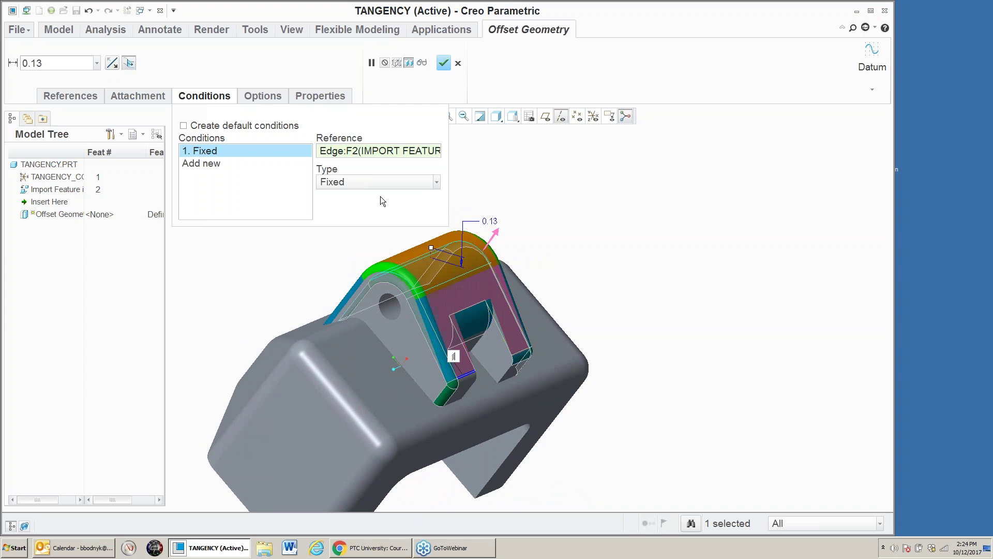
{"action": "left_click", "coordinate": [390, 182]}
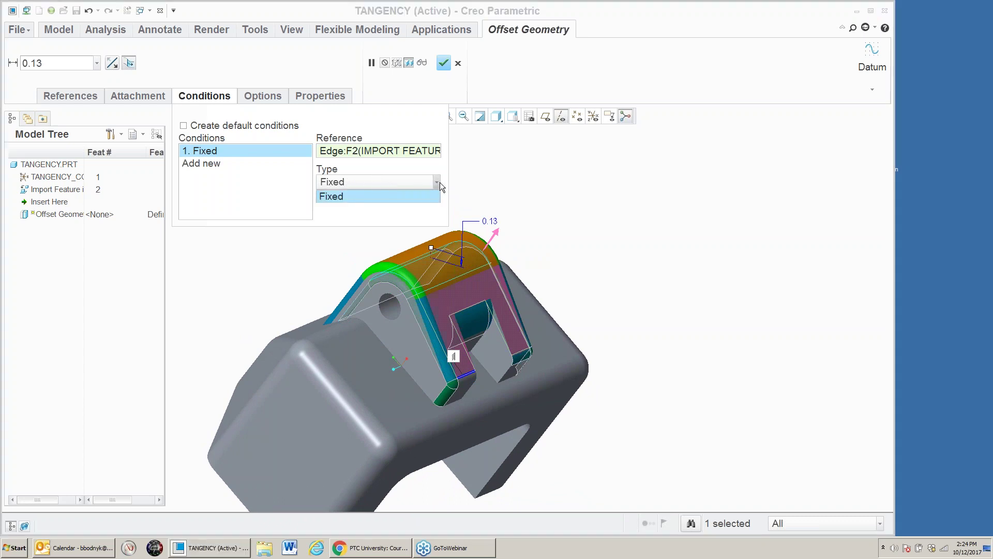
{"action": "left_click", "coordinate": [521, 351]}
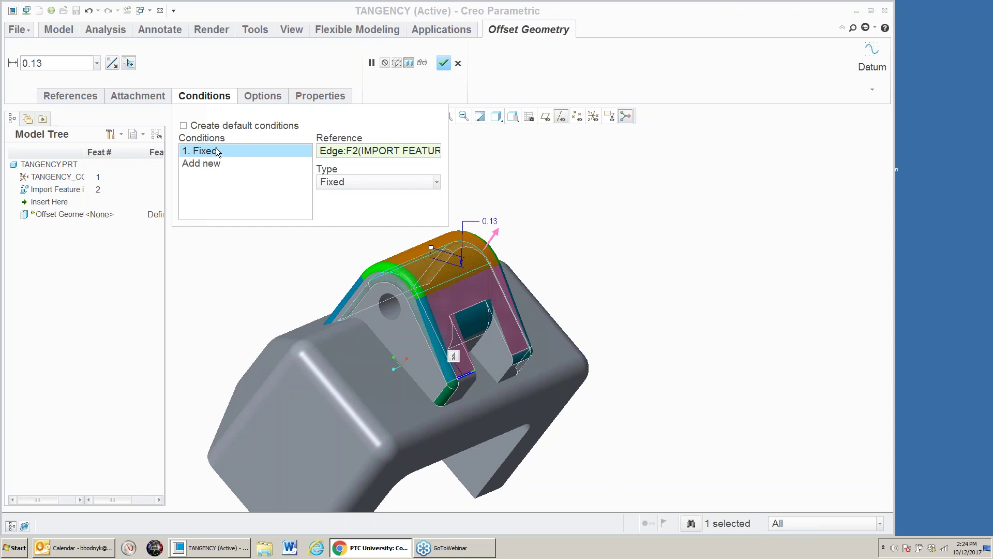
{"action": "right_click", "coordinate": [240, 156]}
{"action": "left_click", "coordinate": [184, 170]}
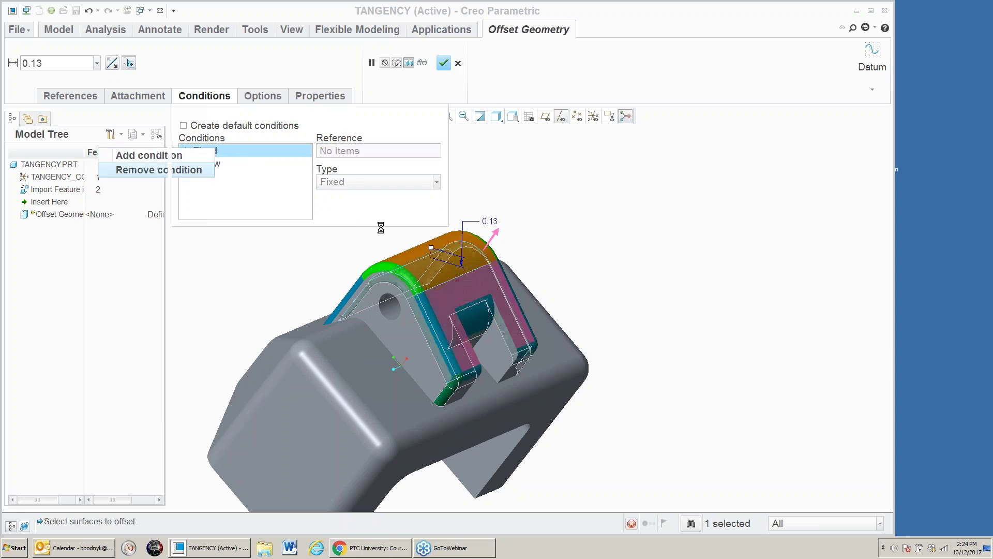
- Add a Fixed condition on the edge where the lug's unslotted flat side meets the body, and complete the offset
{"action": "middle_click_drag", "start_coordinate": [434, 310], "coordinate": [413, 321]}
{"action": "left_click", "coordinate": [189, 150]}
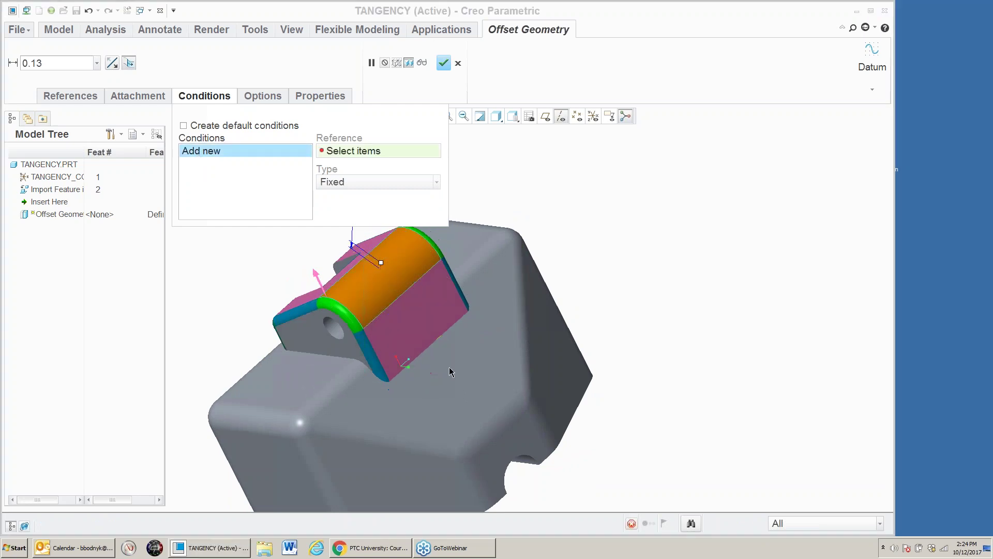
{"action": "left_click", "coordinate": [432, 343]}
{"action": "middle_click_drag", "start_coordinate": [432, 343], "coordinate": [403, 326]}
{"action": "middle_click_drag", "start_coordinate": [276, 281], "coordinate": [358, 317]}
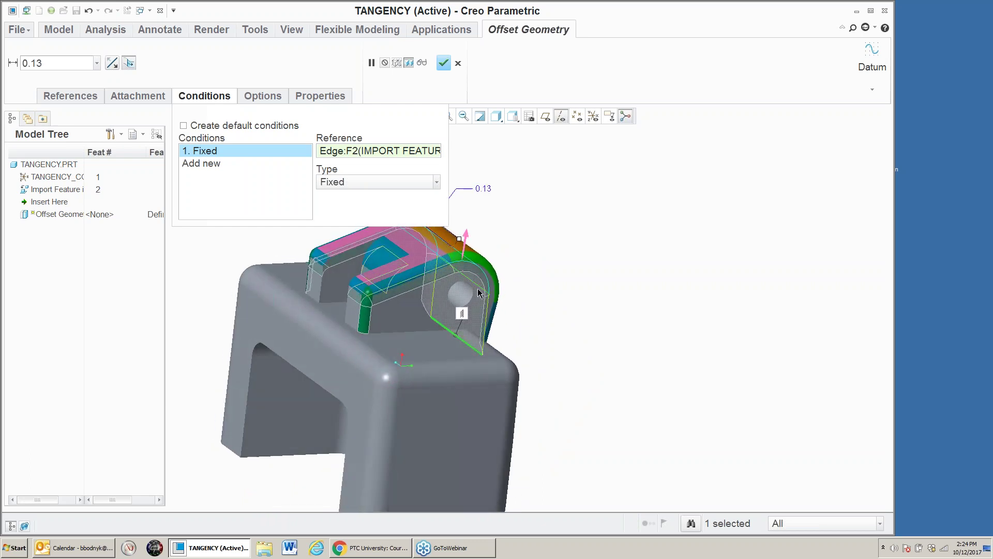
{"action": "left_click", "coordinate": [443, 63]}
{"action": "middle_click_drag", "start_coordinate": [561, 169], "coordinate": [472, 168]}
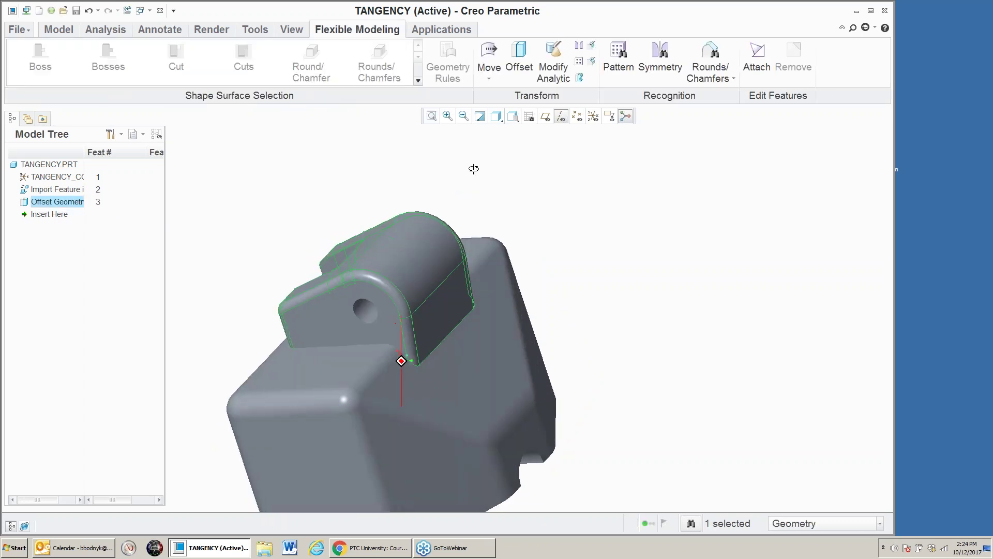
- Close the tangency model and open the round-chamfer_recog part from the Round-Chamfer_Recognition folder for flexible modeling
{"action": "key", "text": "alt+Tab"}
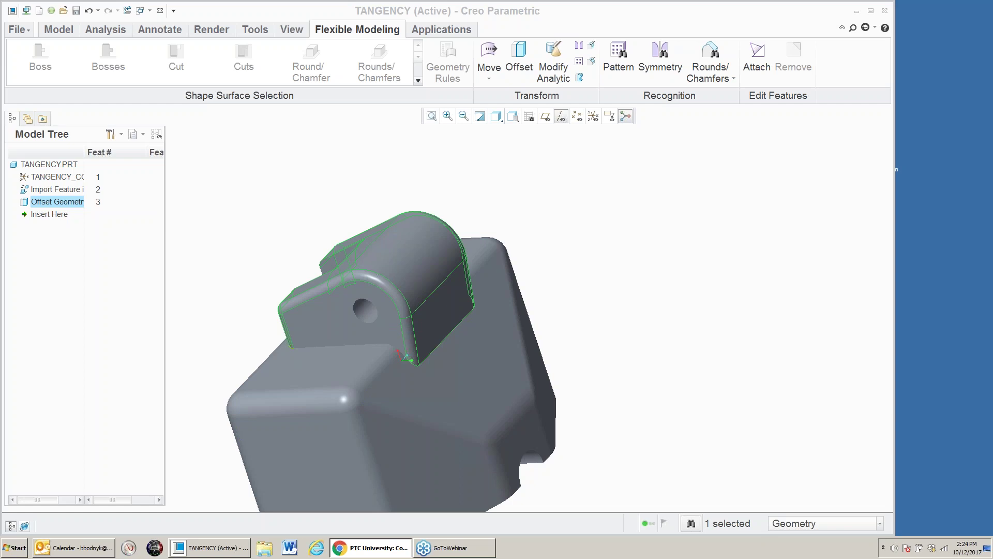
{"action": "left_click", "coordinate": [161, 10]}
{"action": "left_click", "coordinate": [46, 60]}
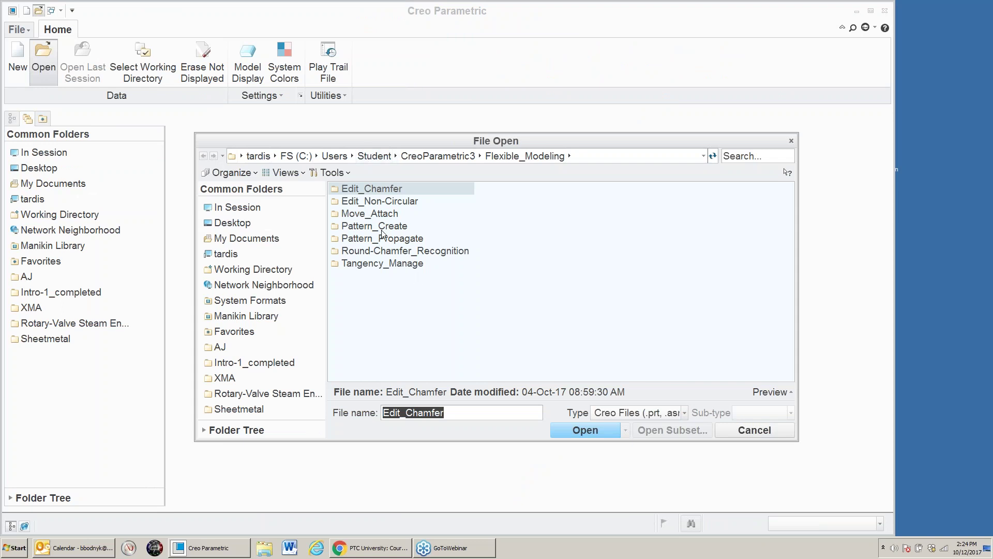
{"action": "double_click", "coordinate": [383, 250]}
{"action": "double_click", "coordinate": [356, 186]}
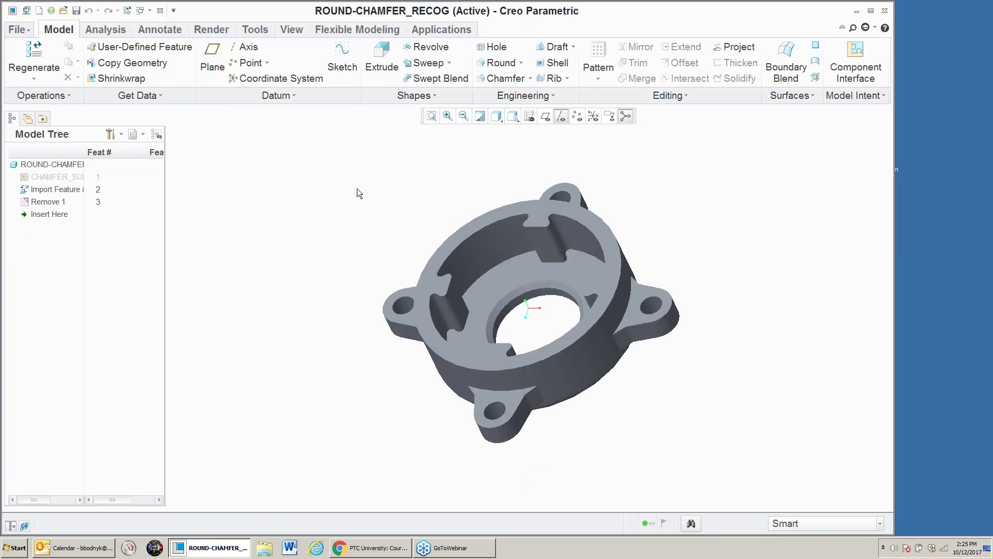
{"action": "left_click", "coordinate": [326, 30]}
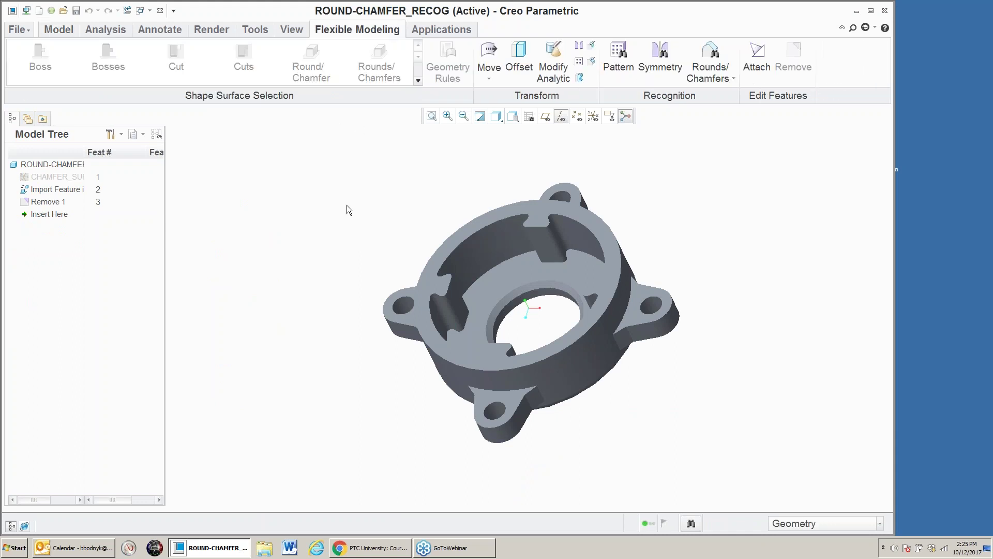
- Move the recessed floor surface around the central opening freely toward the housing's rim and complete the feature
{"action": "scroll", "coordinate": [531, 291], "scroll_direction": "down", "scroll_amount": 5}
{"action": "left_click", "coordinate": [492, 249]}
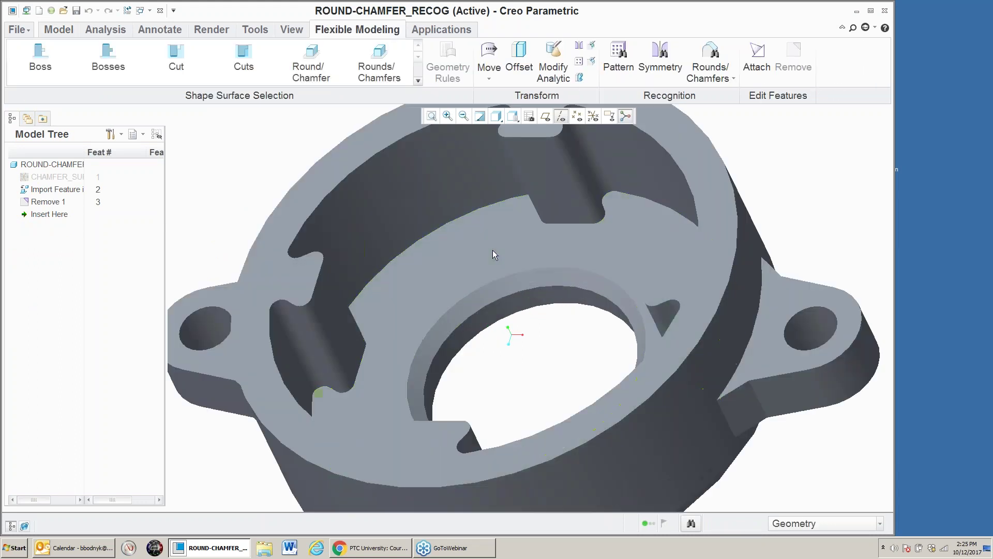
{"action": "left_click", "coordinate": [492, 250]}
{"action": "scroll", "coordinate": [246, 255], "scroll_direction": "up", "scroll_amount": 5}
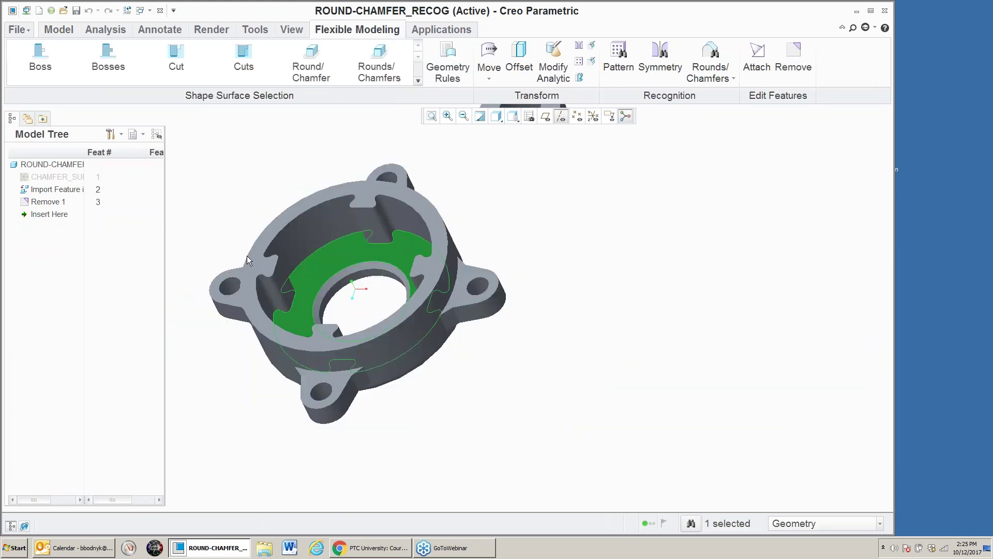
{"action": "left_click", "coordinate": [489, 58]}
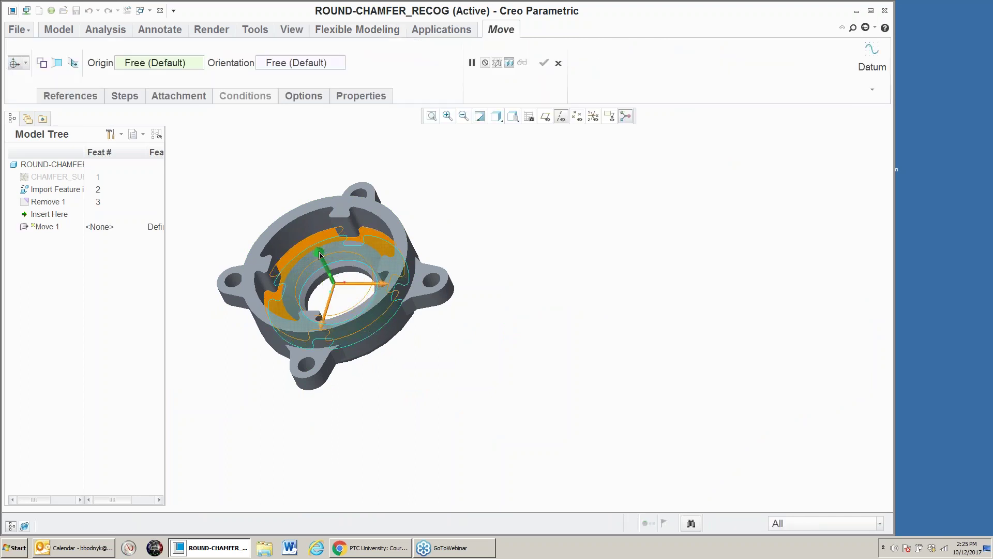
{"action": "left_click_drag", "start_coordinate": [320, 255], "coordinate": [319, 267]}
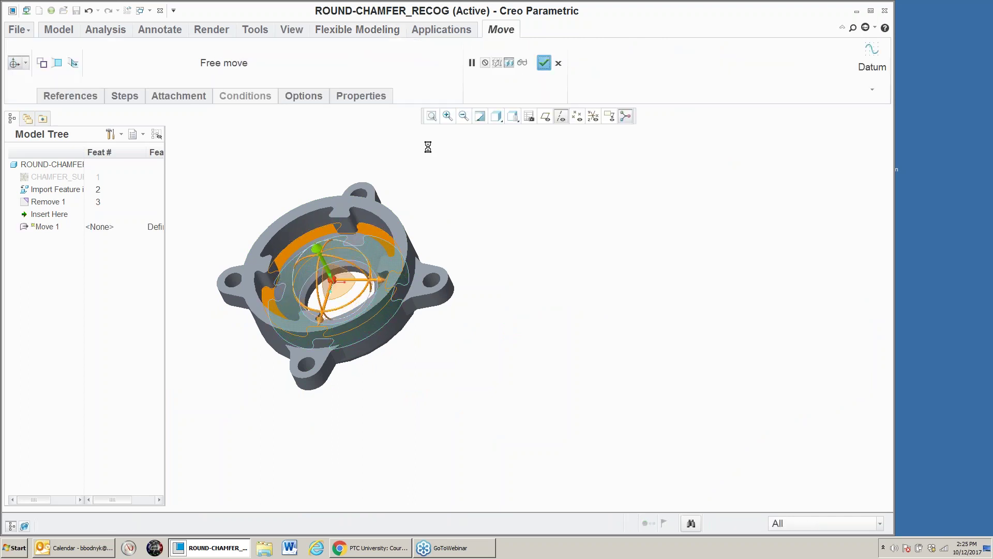
{"action": "middle_click", "coordinate": [350, 153]}
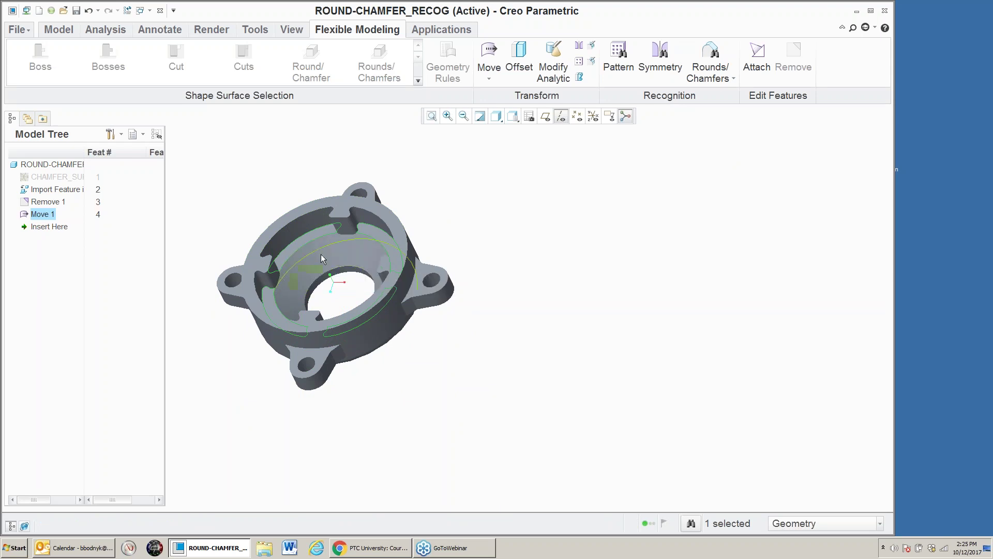
- Delete the Move 1 feature from the part
{"action": "right_click", "coordinate": [54, 214]}
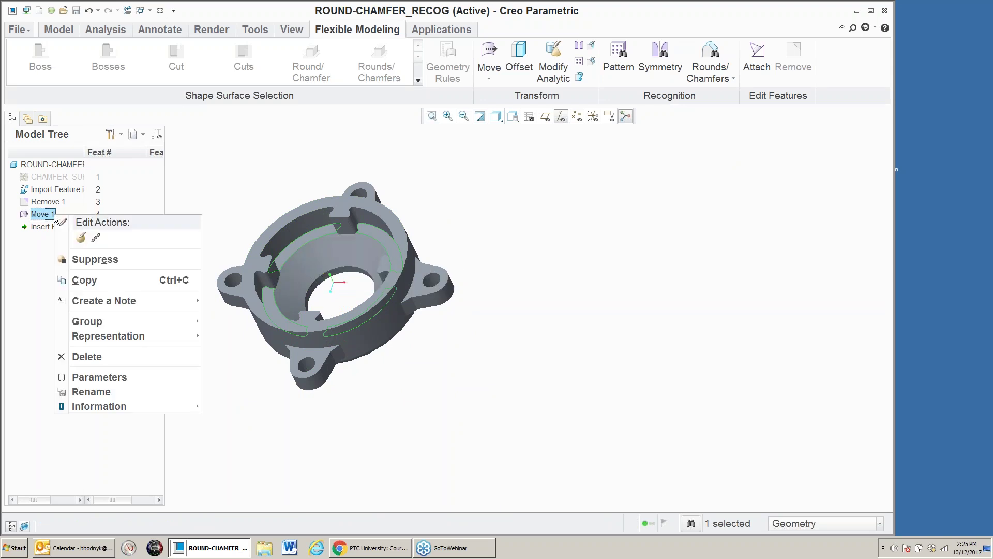
{"action": "left_click", "coordinate": [104, 356]}
{"action": "left_click", "coordinate": [457, 286]}
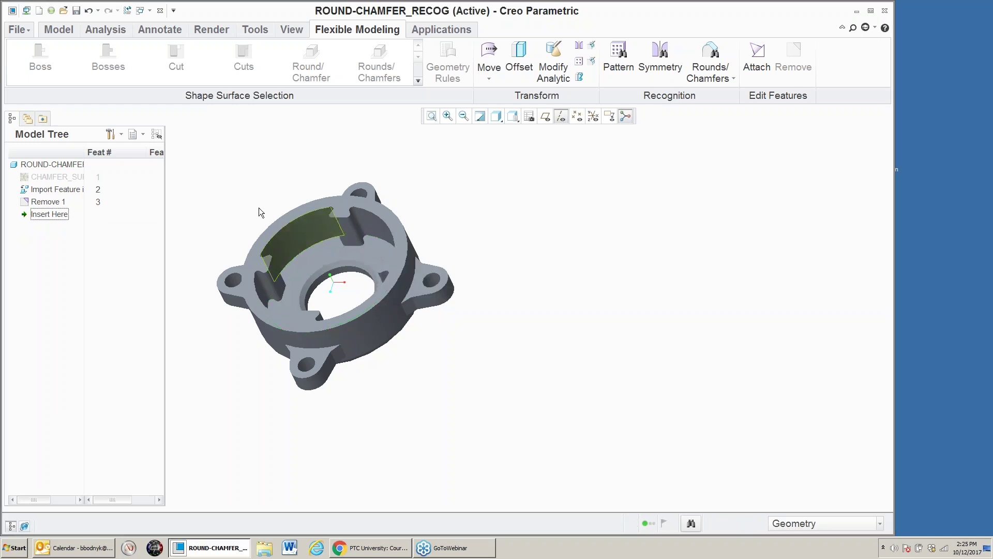
{"action": "scroll", "coordinate": [241, 203], "scroll_direction": "up", "scroll_amount": 3}
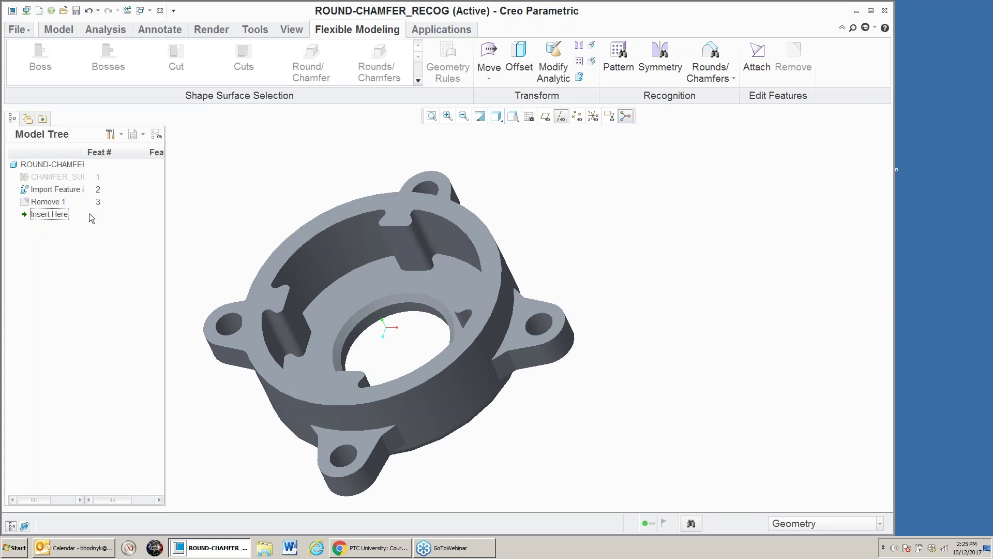
- Recognize and tag the sloped ring surface around the central opening as a chamfer
{"action": "key", "text": "alt+Tab"}
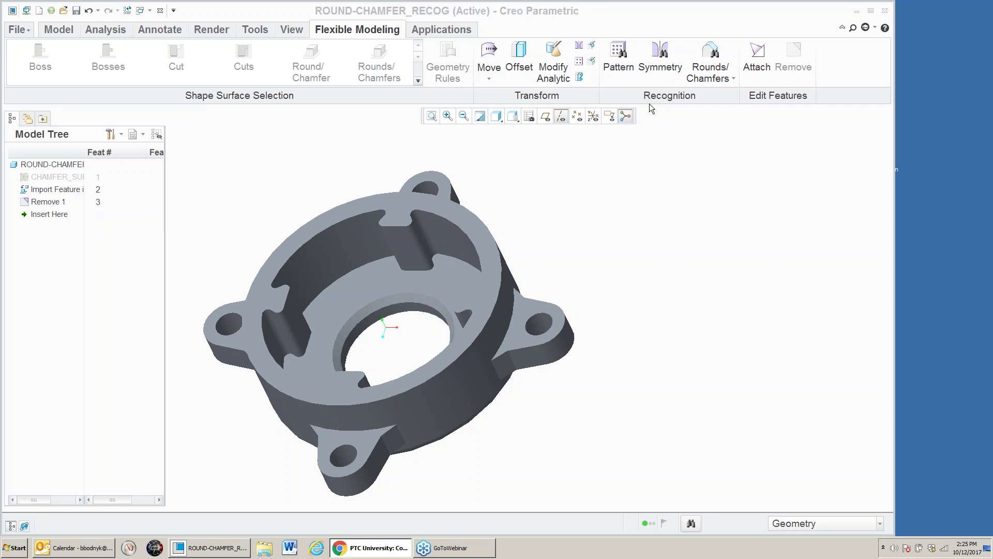
{"action": "left_click", "coordinate": [724, 80]}
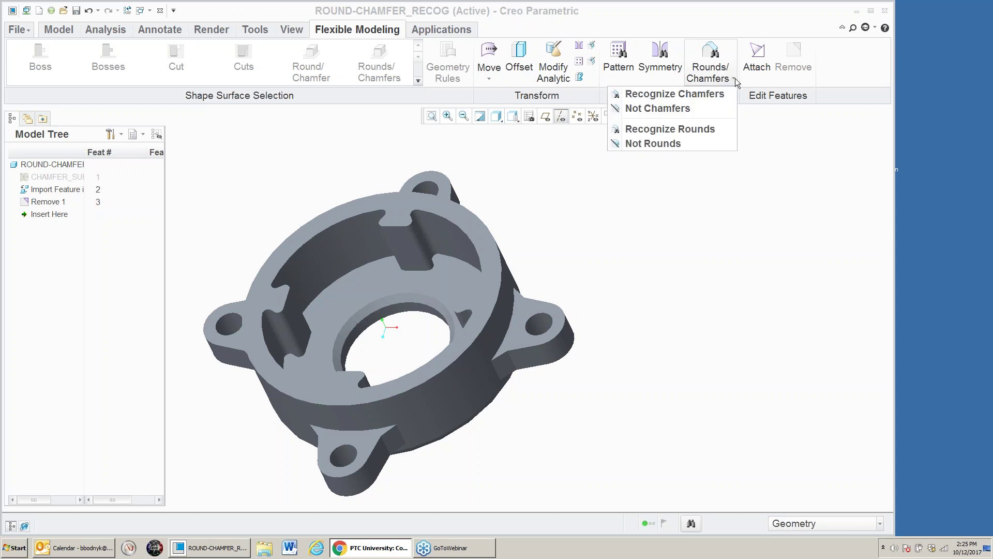
{"action": "left_click", "coordinate": [670, 94]}
{"action": "left_click", "coordinate": [411, 298]}
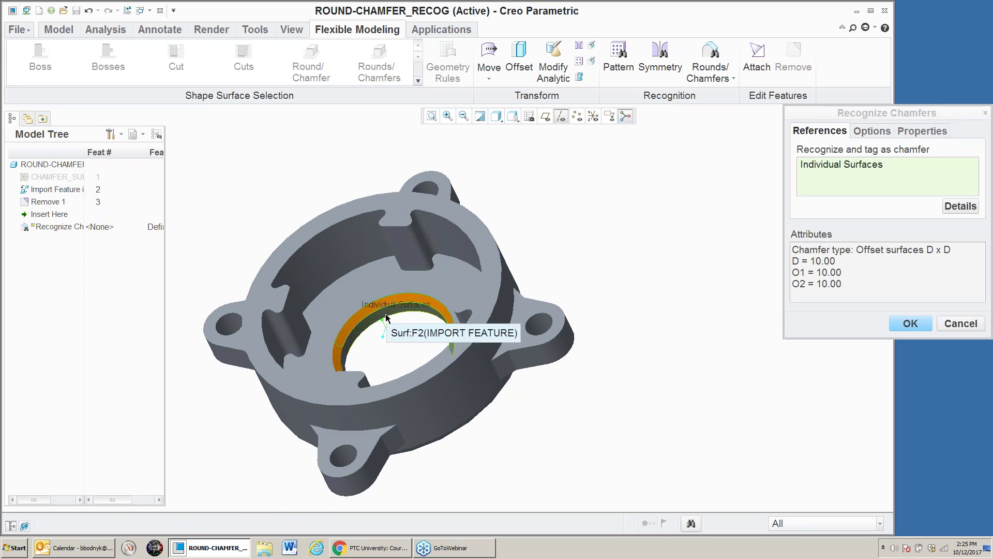
{"action": "left_click", "coordinate": [897, 324]}
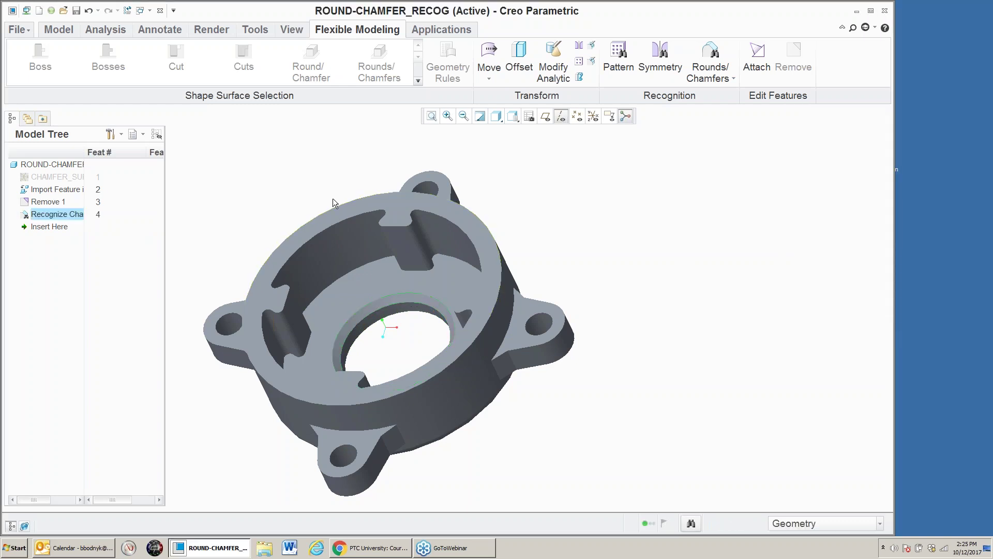
- Move the recessed floor surface around the central opening freely toward the housing's rim and complete the feature
{"action": "left_click", "coordinate": [382, 277]}
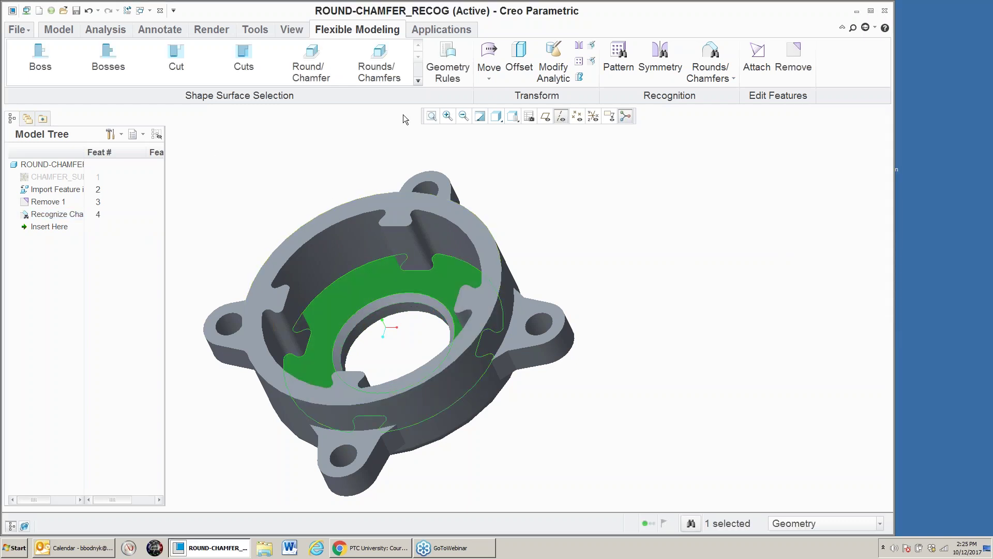
{"action": "left_click", "coordinate": [488, 75]}
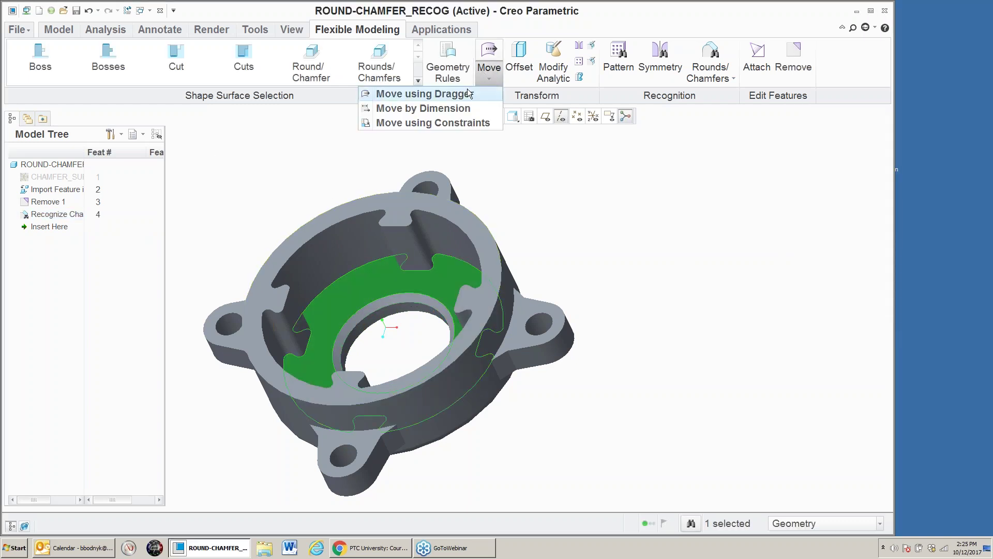
{"action": "left_click", "coordinate": [423, 108]}
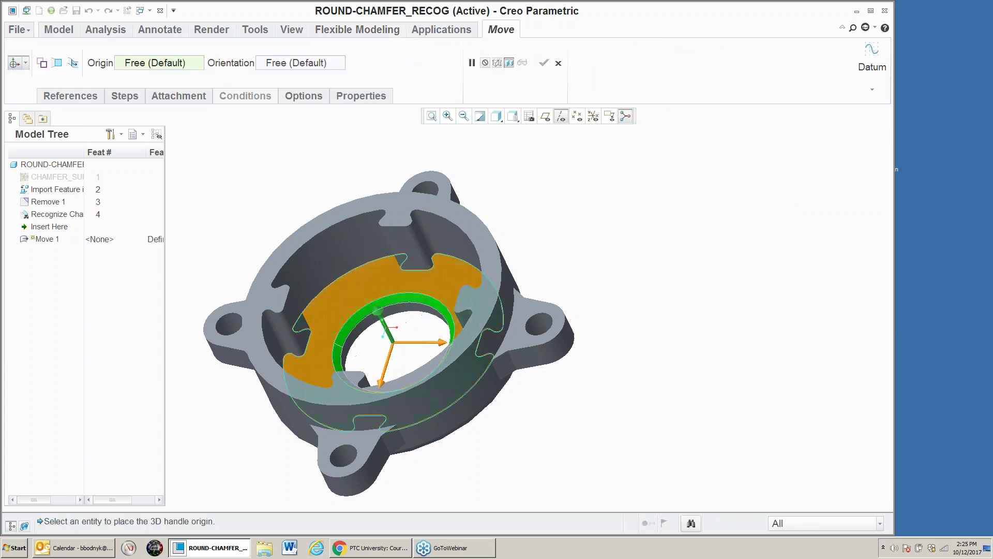
{"action": "left_click", "coordinate": [382, 322]}
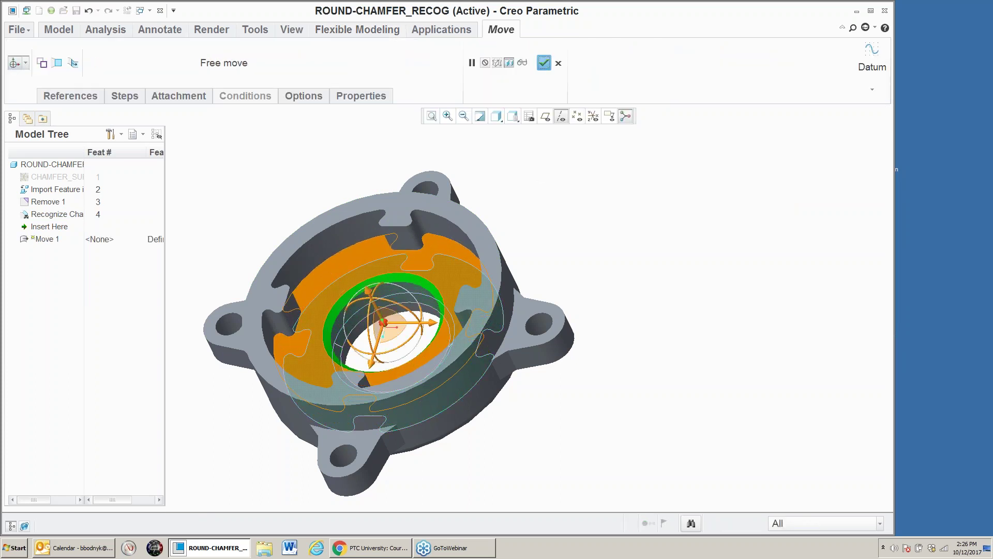
{"action": "middle_click", "coordinate": [295, 153]}
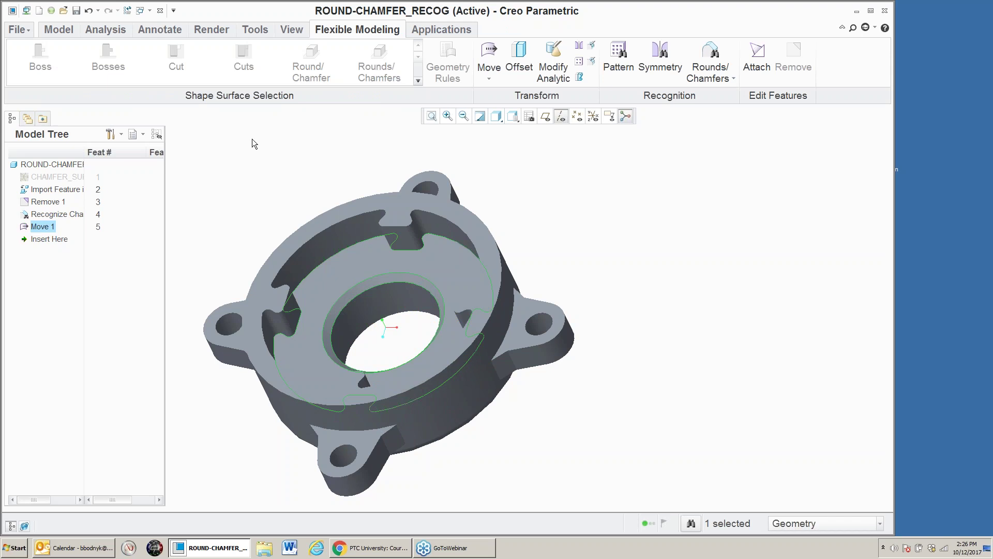
{"action": "key", "text": "alt+Tab"}
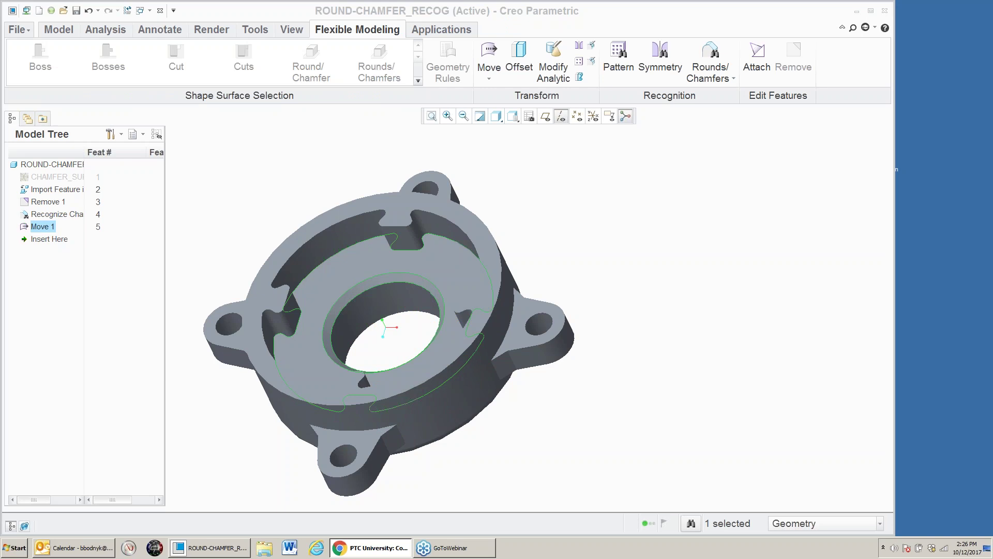
{"action": "key", "text": "alt+Tab"}
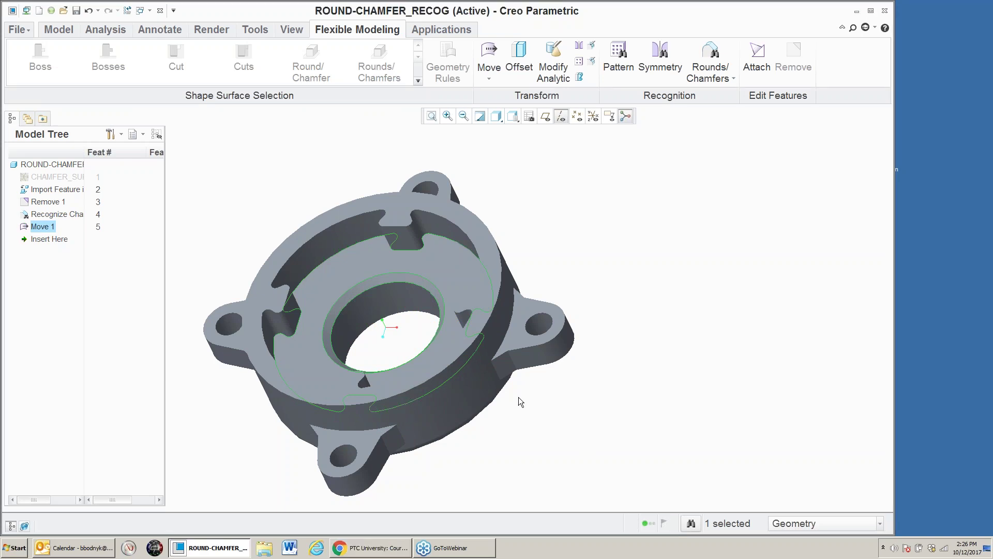
- Try a free move of the housing's flat closed face away from the mounting lugs, and discard it
{"action": "middle_click_drag", "start_coordinate": [460, 338], "coordinate": [389, 193]}
{"action": "left_click", "coordinate": [303, 157]}
{"action": "scroll", "coordinate": [327, 179], "scroll_direction": "down", "scroll_amount": 3}
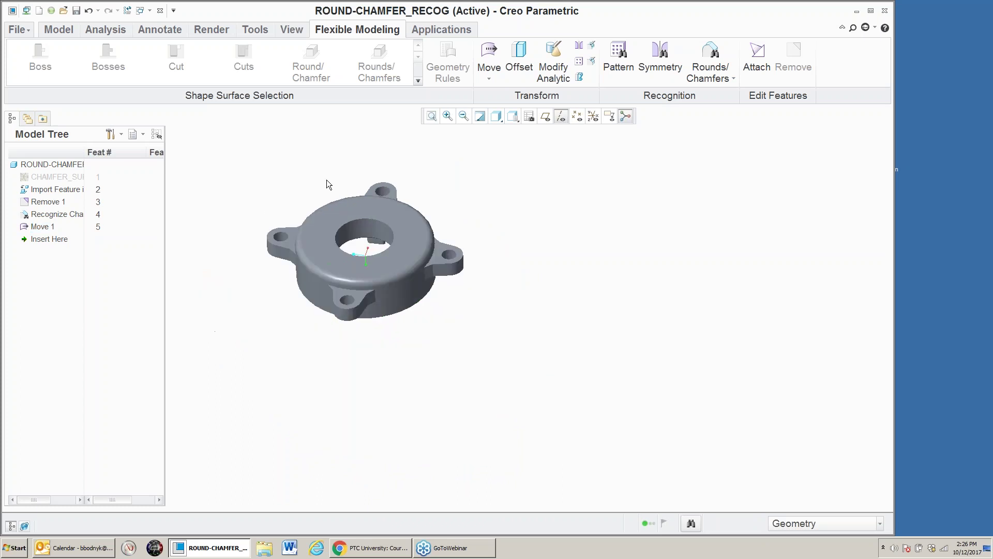
{"action": "scroll", "coordinate": [258, 201], "scroll_direction": "up", "scroll_amount": 3}
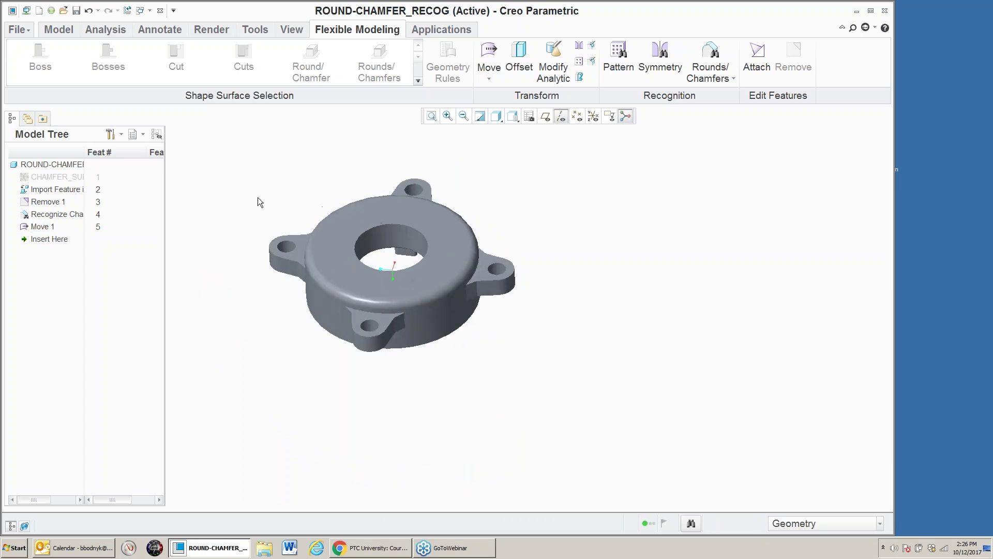
{"action": "left_click", "coordinate": [493, 55]}
{"action": "left_click", "coordinate": [495, 237]}
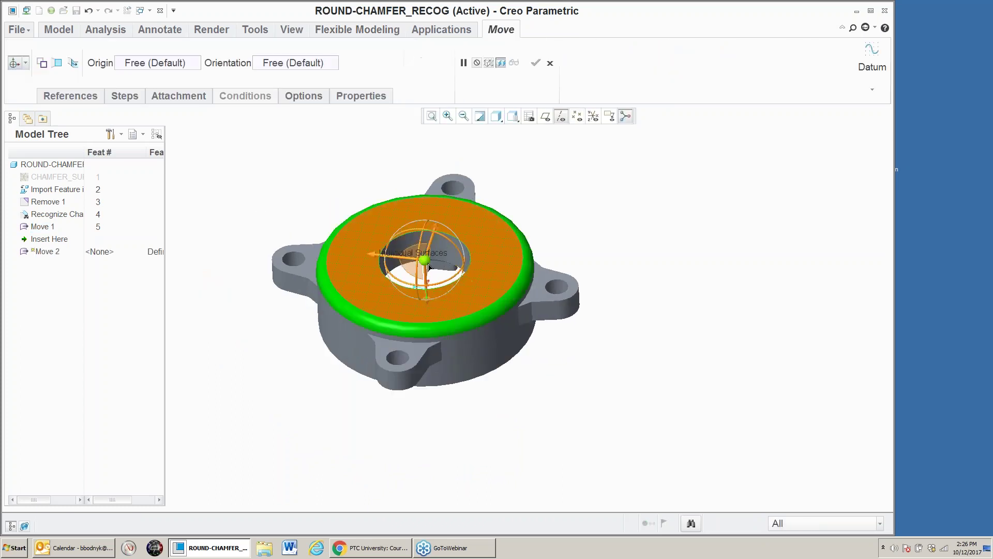
{"action": "left_click_drag", "start_coordinate": [428, 281], "coordinate": [425, 242]}
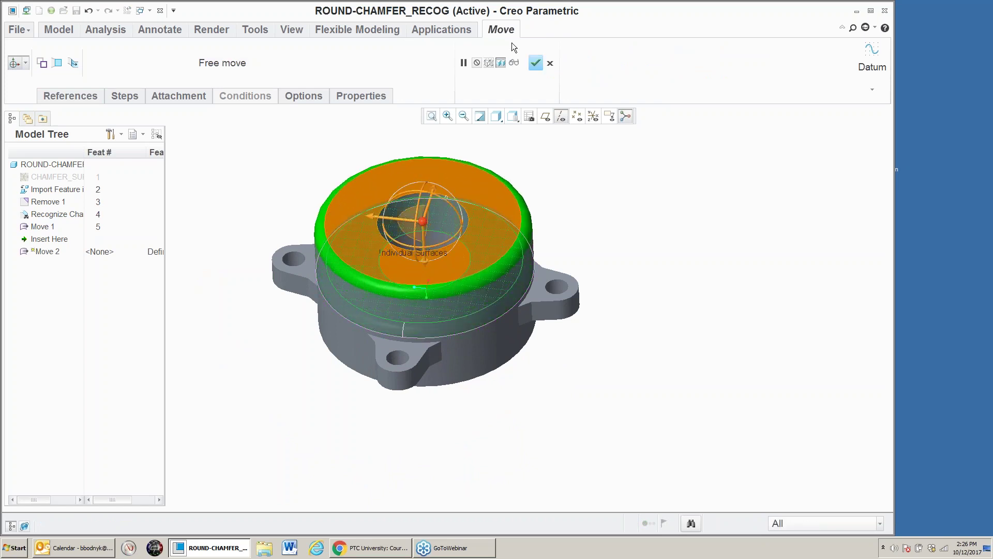
{"action": "left_click", "coordinate": [551, 63]}
- Tag the outer round bordering the housing's flat closed face as not a round
{"action": "left_click", "coordinate": [494, 292]}
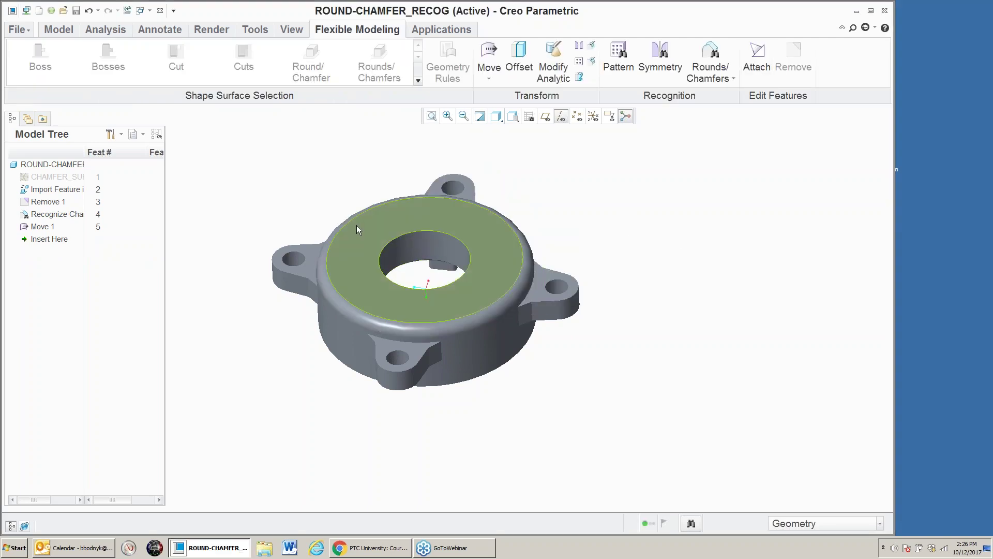
{"action": "left_click", "coordinate": [733, 80]}
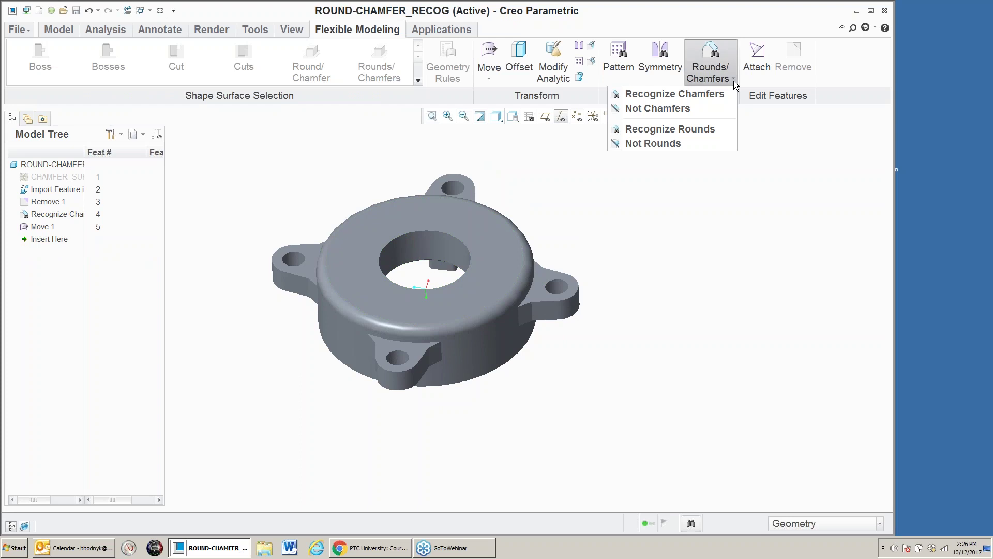
{"action": "left_click", "coordinate": [672, 142]}
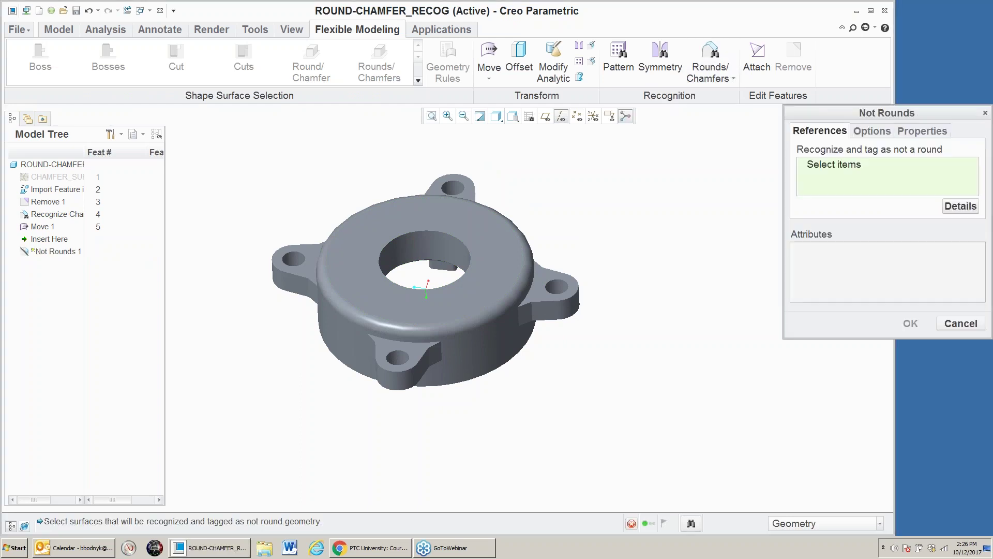
{"action": "left_click", "coordinate": [527, 269]}
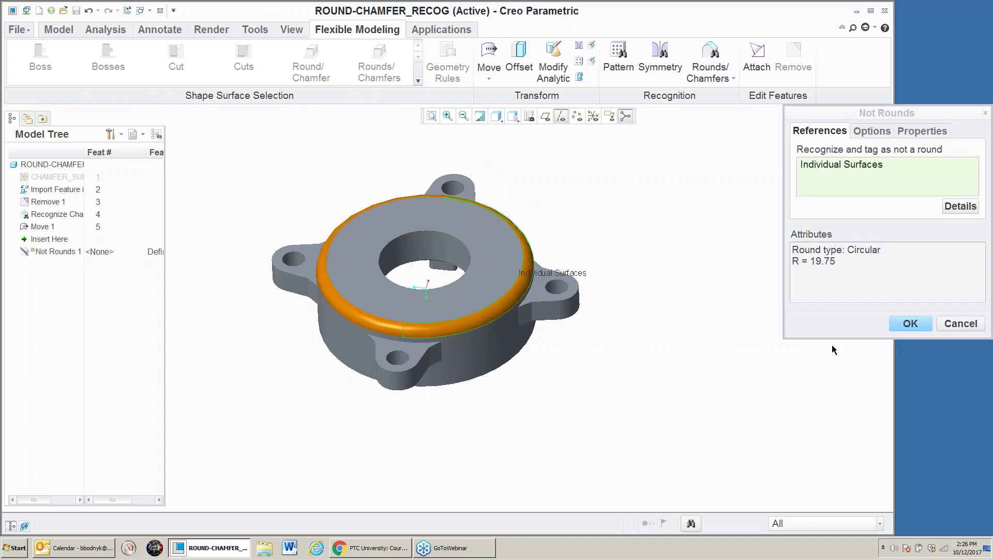
{"action": "left_click", "coordinate": [899, 323]}
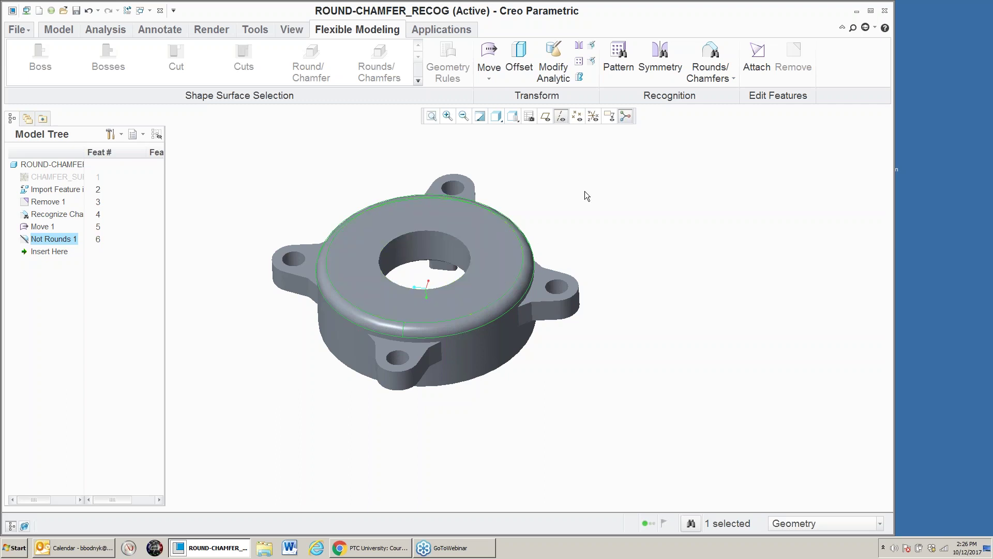
- Move the flat closed face freely outward from the mounting lugs and complete the feature
{"action": "left_click", "coordinate": [492, 67]}
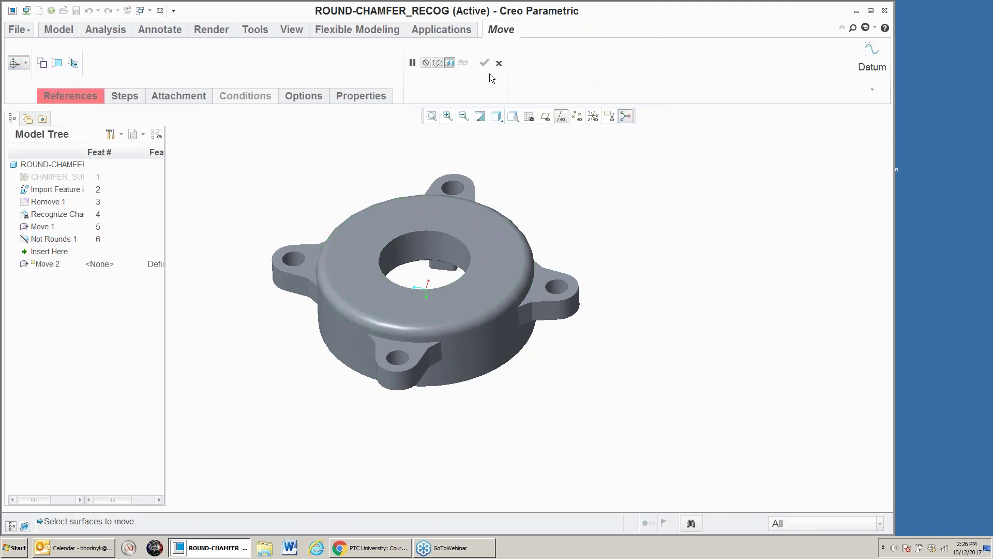
{"action": "left_click", "coordinate": [468, 238]}
{"action": "left_click_drag", "start_coordinate": [429, 277], "coordinate": [426, 224]}
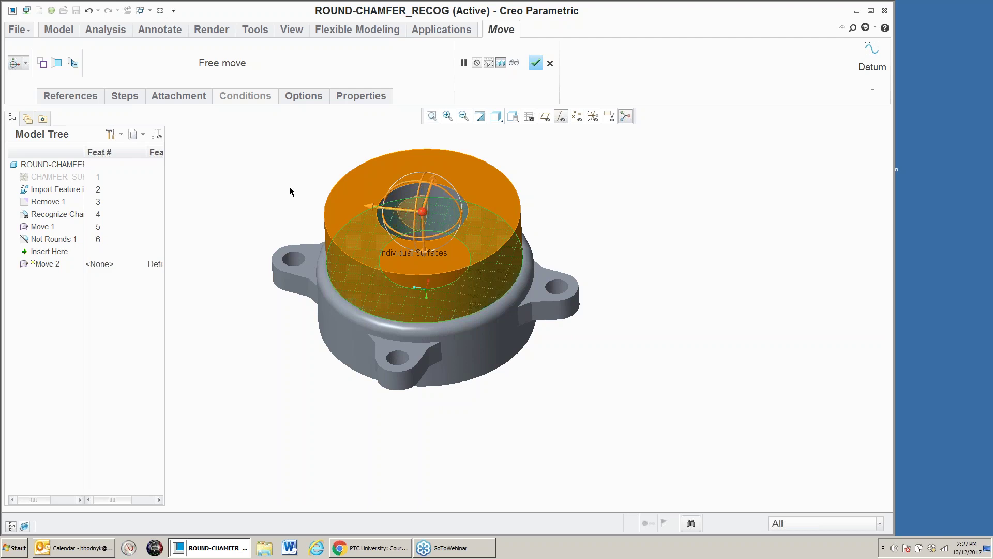
{"action": "left_click", "coordinate": [535, 62]}
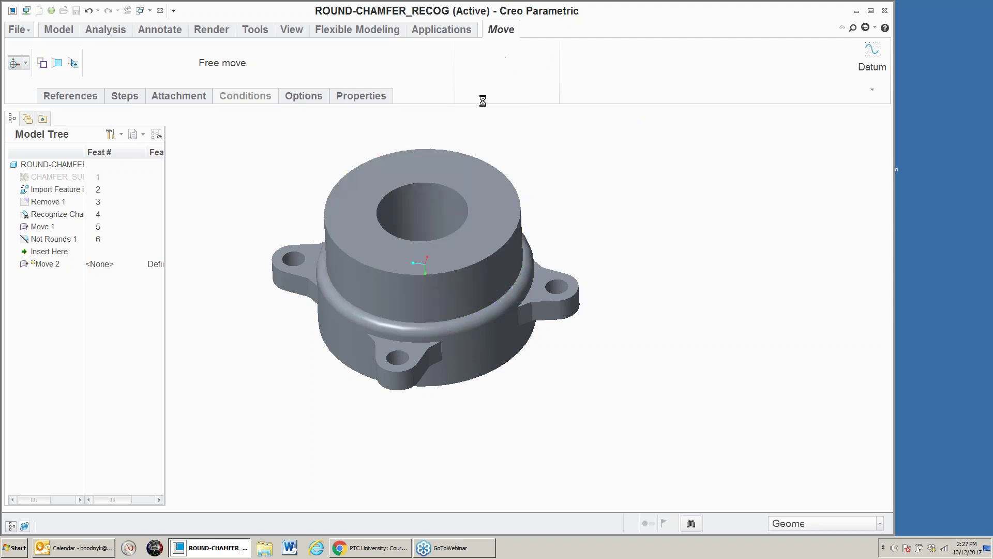
{"action": "middle_click_drag", "start_coordinate": [421, 264], "coordinate": [406, 345]}
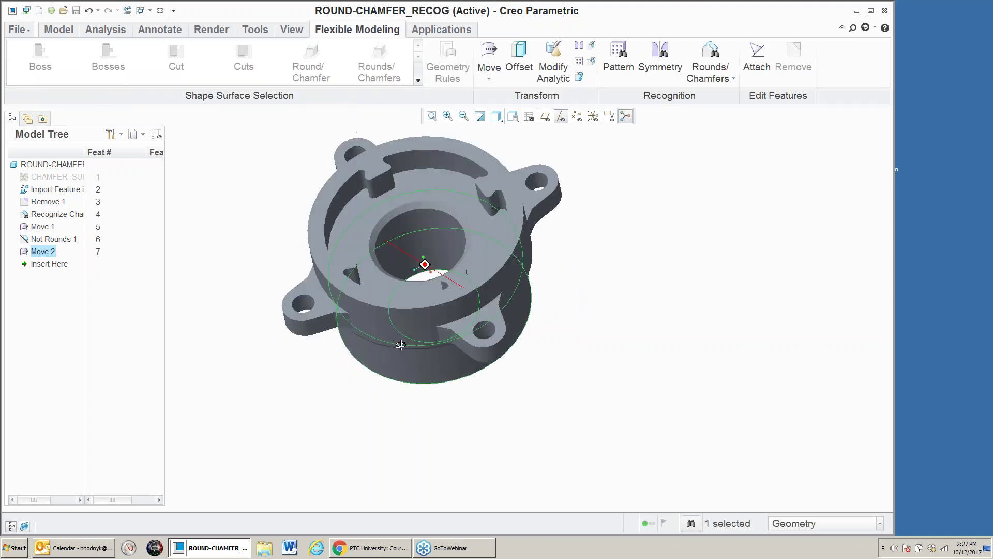
- Close the round-chamfer part and open flex_pattern.prt from the Pattern_Create folder in the working directory
{"action": "key", "text": "alt+Tab"}
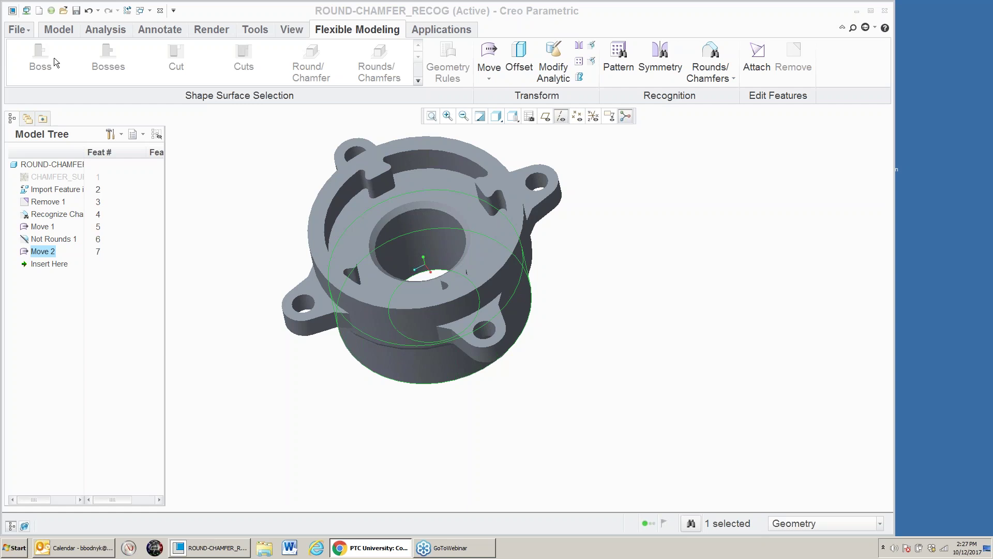
{"action": "left_click", "coordinate": [160, 11]}
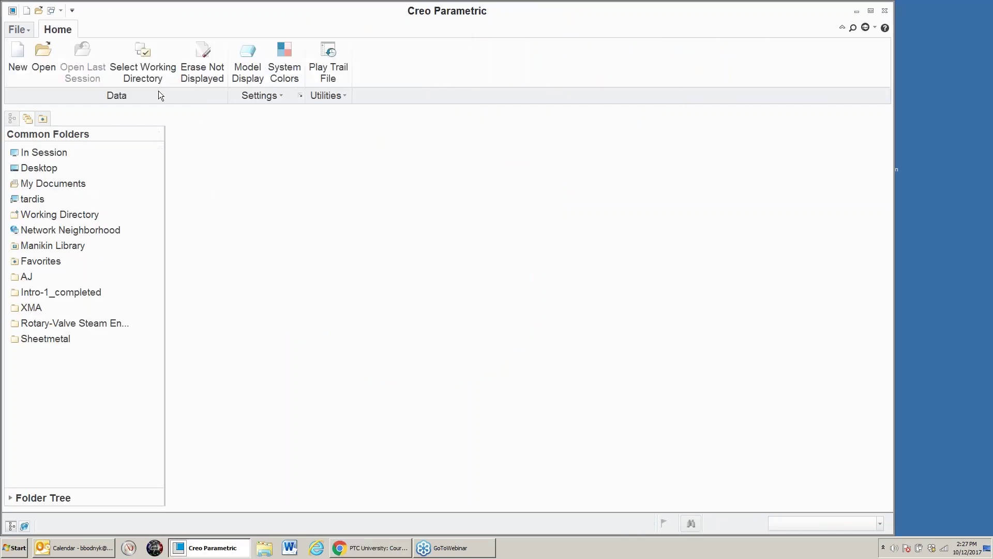
{"action": "left_click", "coordinate": [59, 213]}
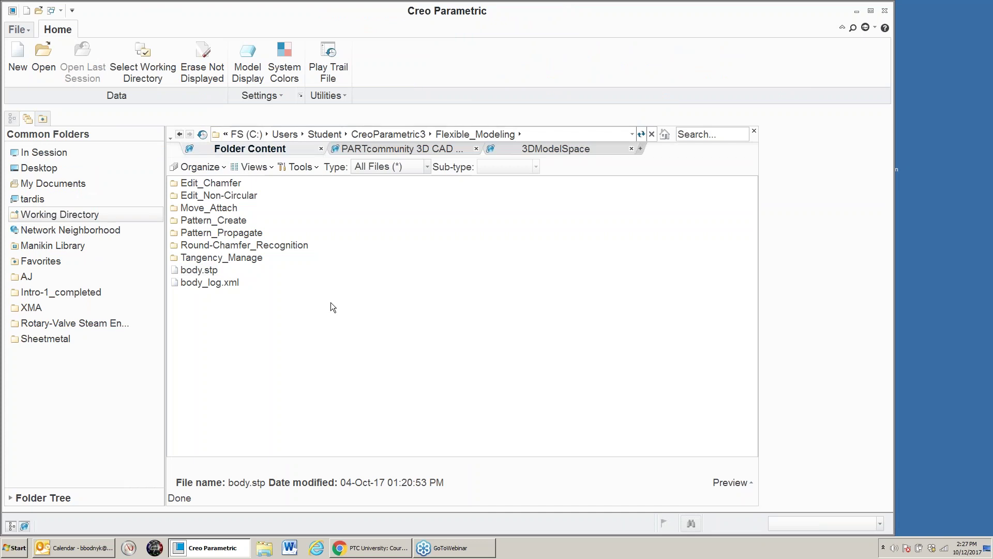
{"action": "double_click", "coordinate": [221, 222]}
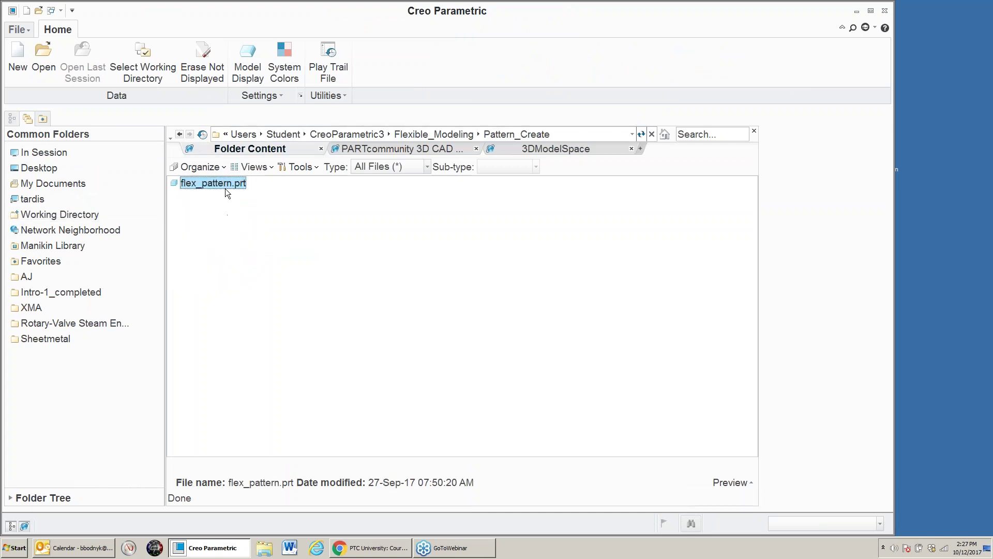
{"action": "double_click", "coordinate": [224, 185]}
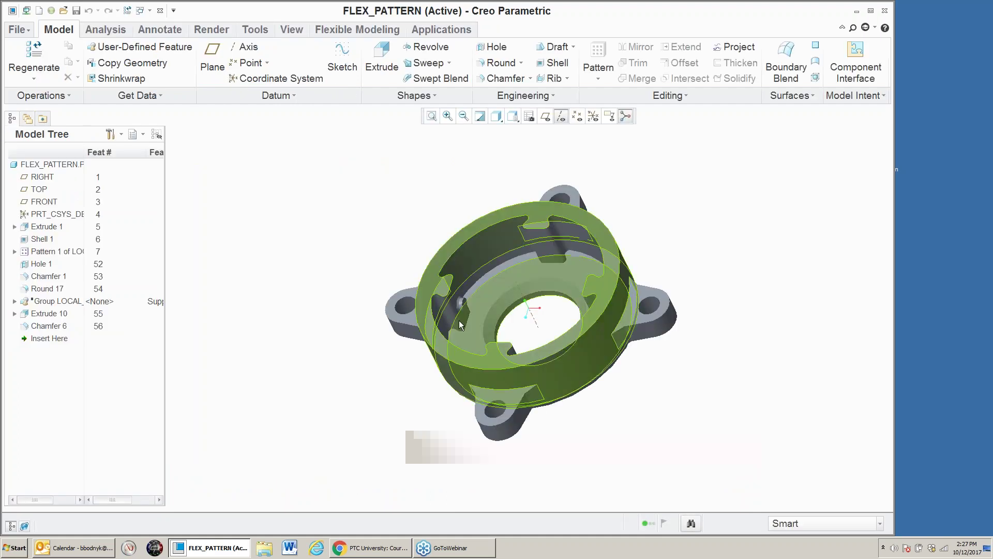
- Select the complete small boss on the housing's inner wall, with its secondary shapes, as flexible modeling geometry starting from its end face
{"action": "scroll", "coordinate": [458, 321], "scroll_direction": "down", "scroll_amount": 5}
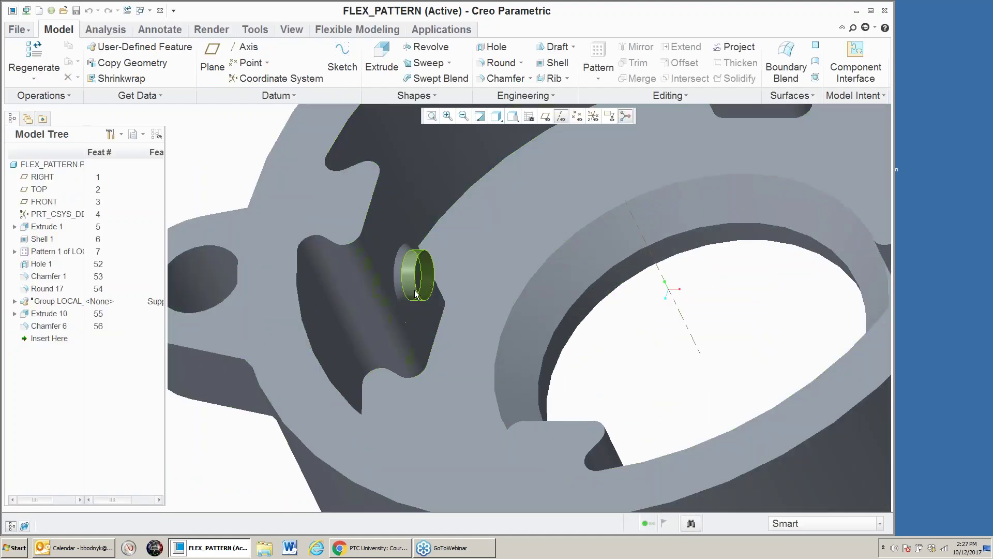
{"action": "key", "text": "ctrl+d"}
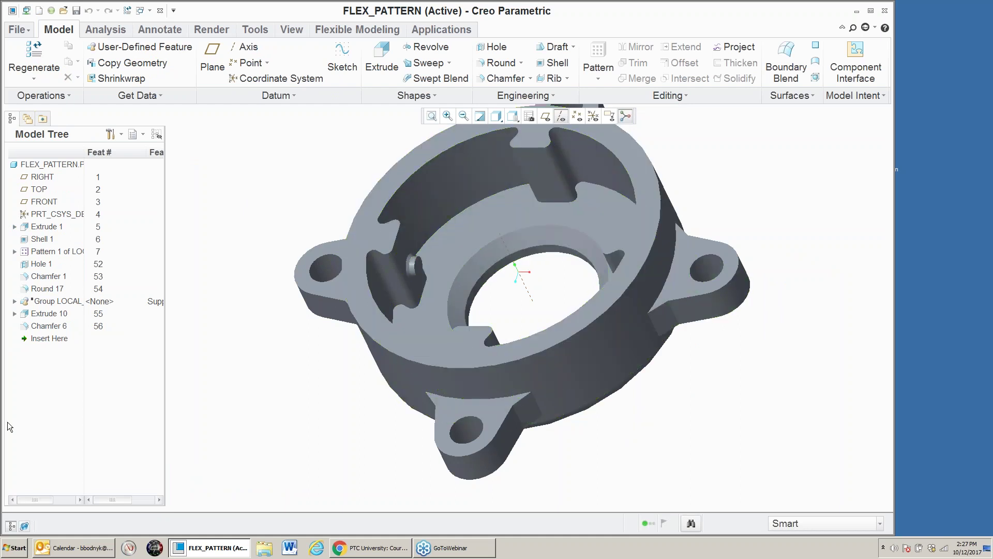
{"action": "scroll", "coordinate": [483, 300], "scroll_direction": "up", "scroll_amount": 3}
{"action": "scroll", "coordinate": [483, 300], "scroll_direction": "up", "scroll_amount": 2}
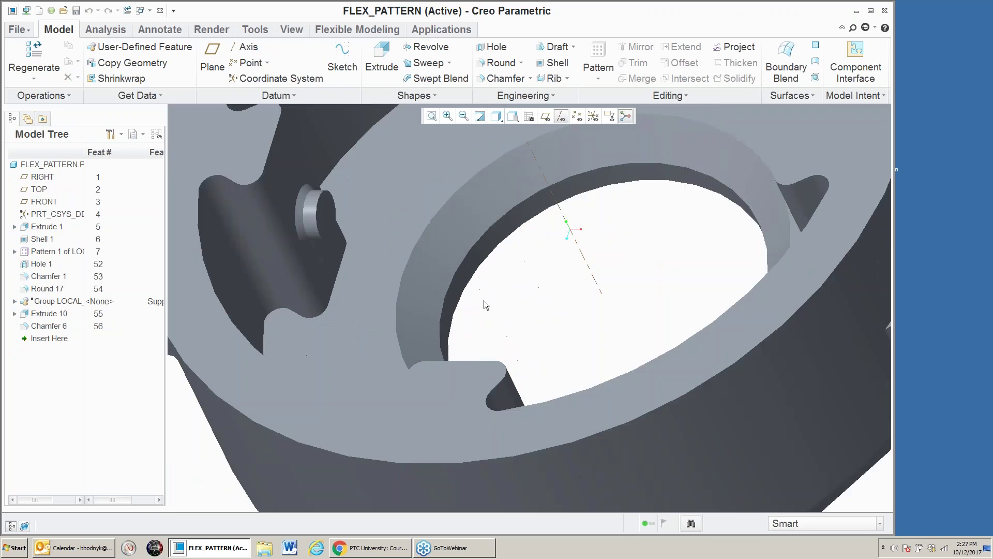
{"action": "left_click", "coordinate": [352, 30]}
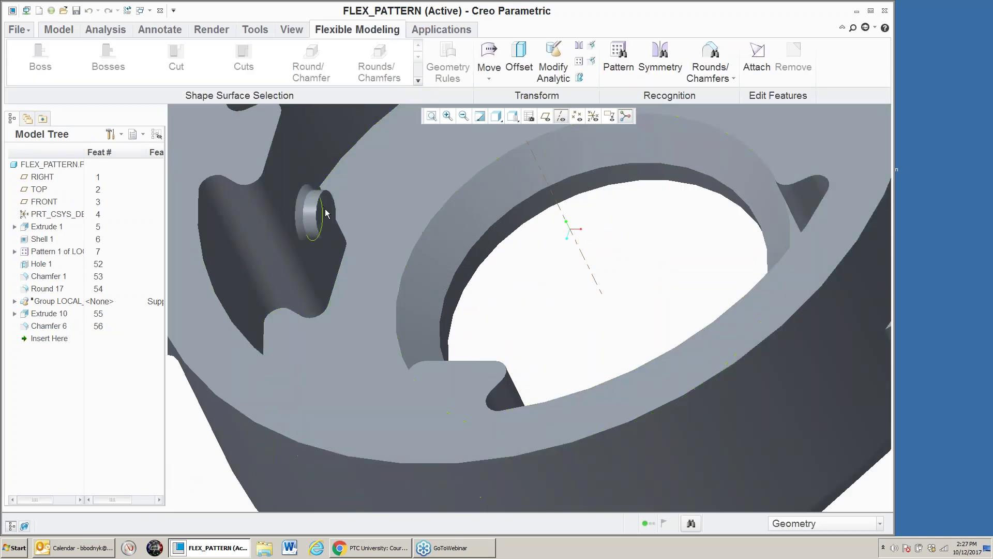
{"action": "scroll", "coordinate": [331, 212], "scroll_direction": "up", "scroll_amount": 3}
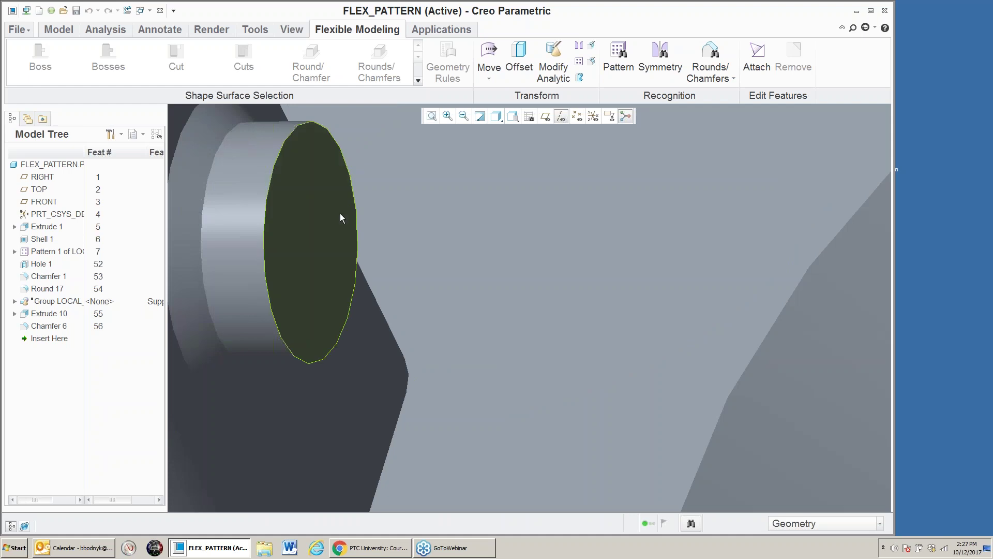
{"action": "left_click", "coordinate": [340, 213]}
{"action": "scroll", "coordinate": [340, 213], "scroll_direction": "down", "scroll_amount": 3}
{"action": "scroll", "coordinate": [340, 213], "scroll_direction": "down", "scroll_amount": 3}
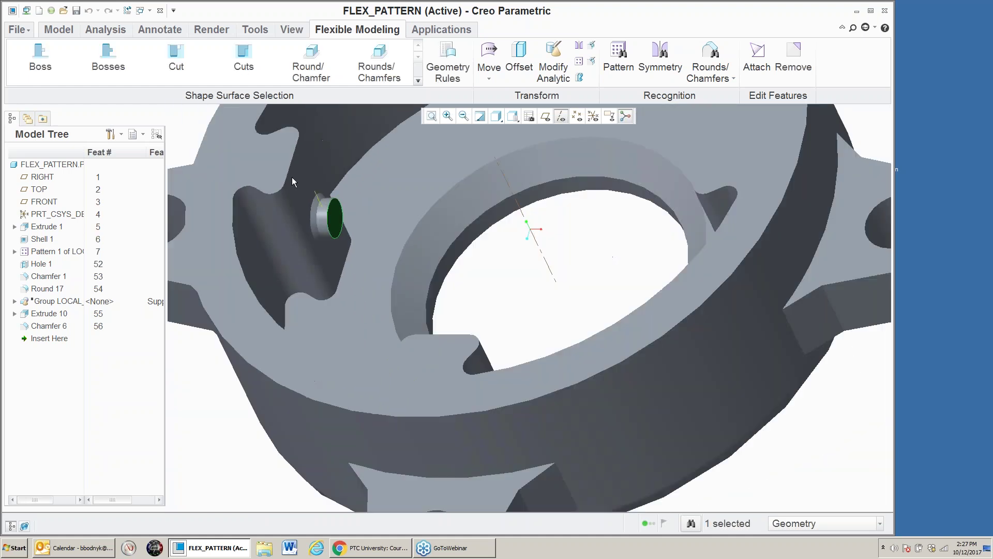
{"action": "left_click", "coordinate": [108, 57]}
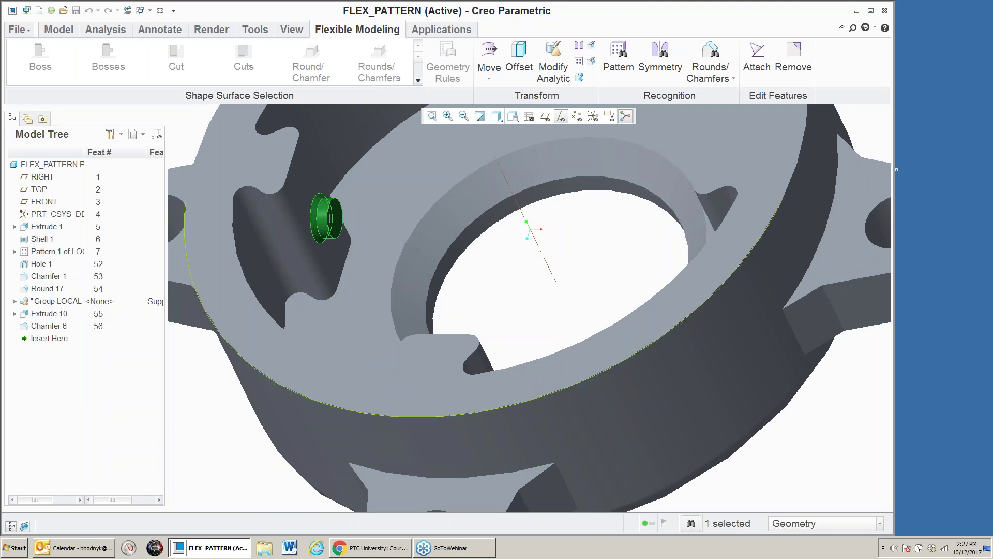
{"action": "key", "text": "alt+Tab"}
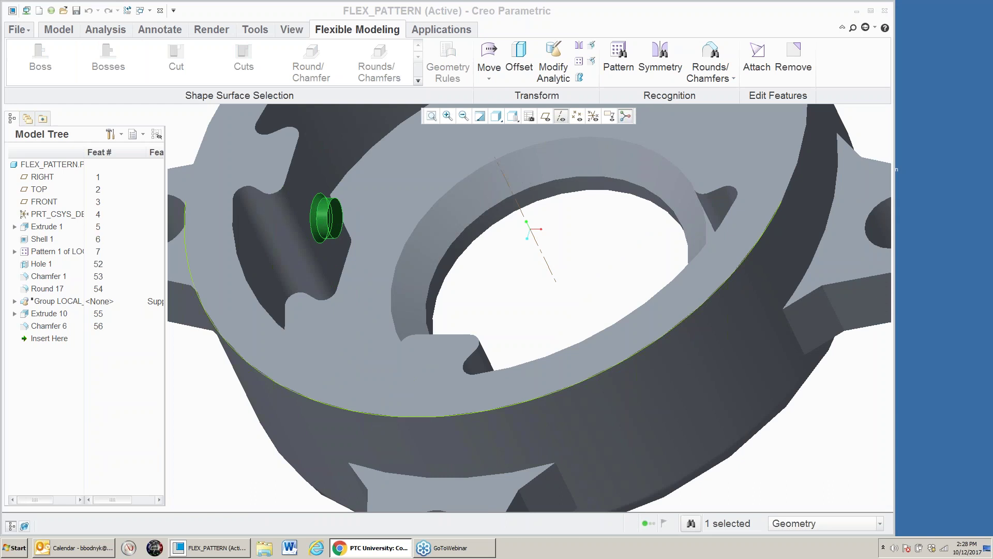
- Create an axis-type flexible pattern of the boss about the housing's central axis, with 8 members equally spaced over 360 degrees
{"action": "left_click", "coordinate": [582, 62]}
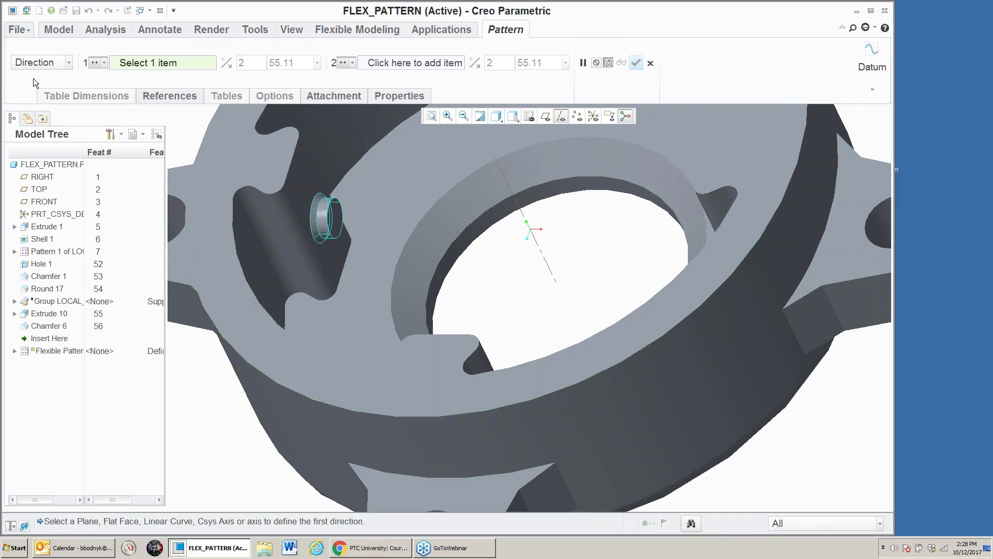
{"action": "left_click", "coordinate": [70, 62]}
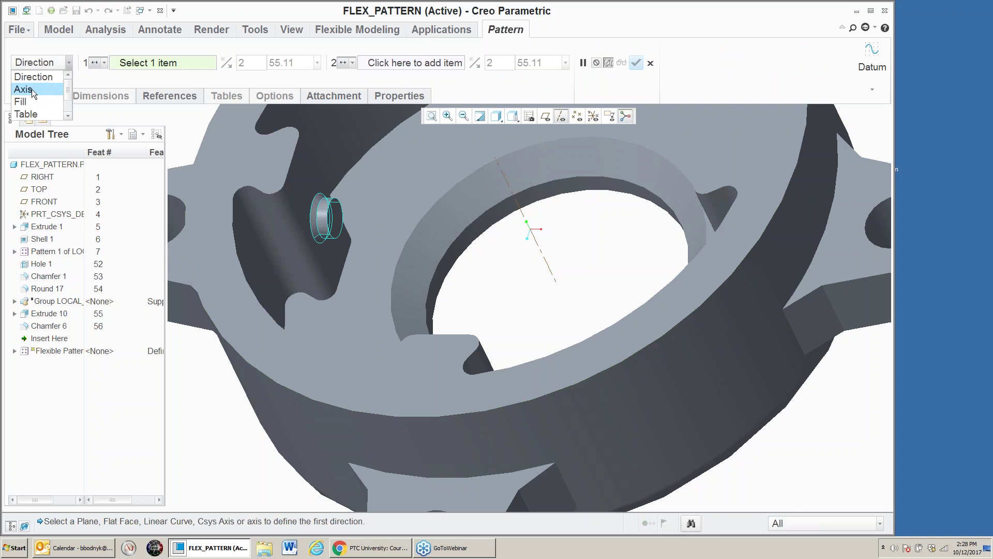
{"action": "left_click", "coordinate": [37, 89]}
{"action": "left_click", "coordinate": [540, 251]}
{"action": "left_click_drag", "start_coordinate": [237, 62], "coordinate": [217, 66]}
{"action": "type", "text": "8"}
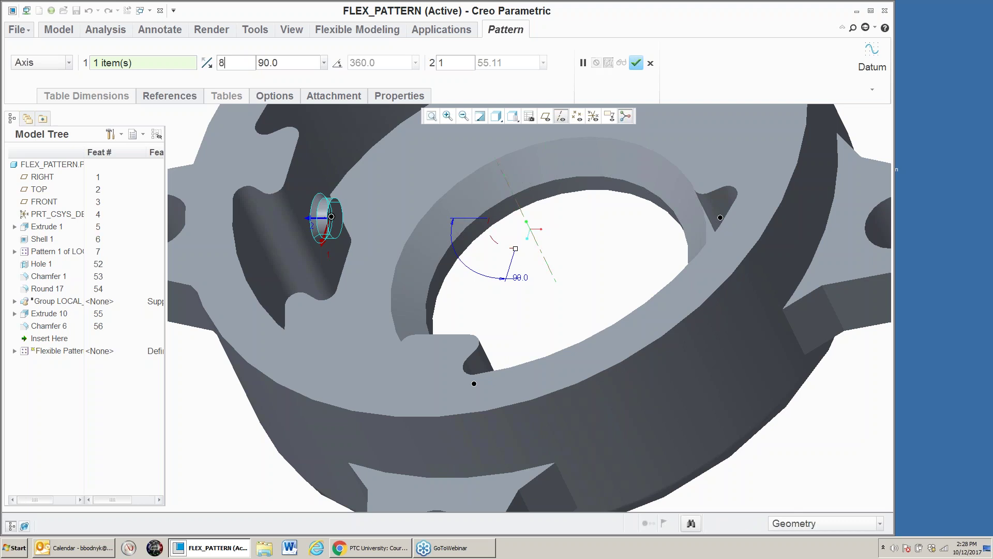
{"action": "left_click", "coordinate": [339, 64]}
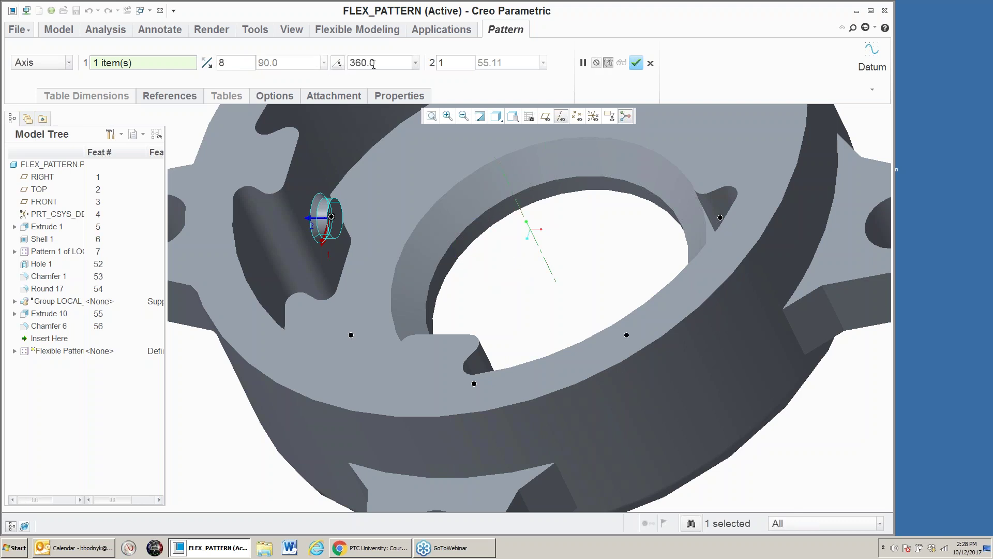
{"action": "scroll", "coordinate": [474, 270], "scroll_direction": "up", "scroll_amount": 5}
{"action": "left_click", "coordinate": [638, 63]}
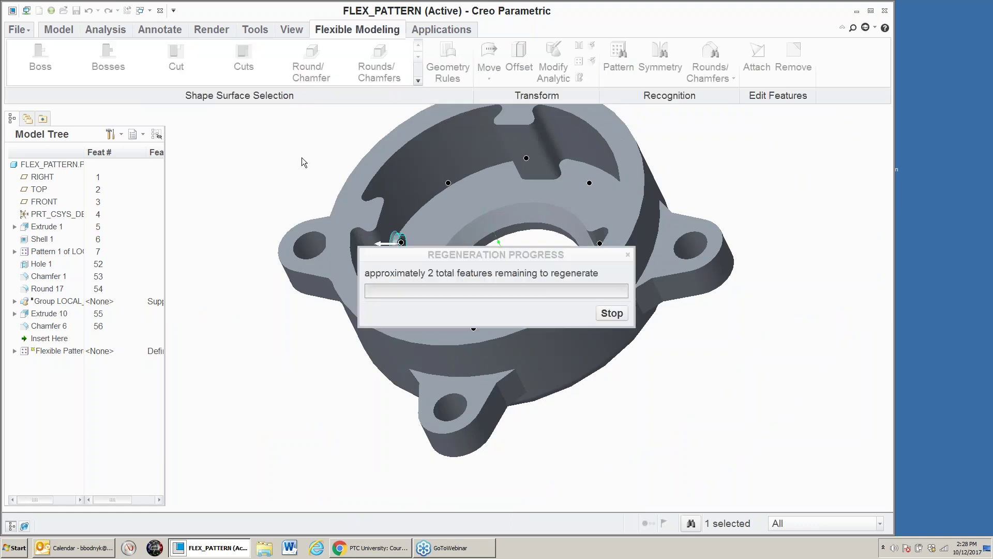
{"action": "scroll", "coordinate": [302, 193], "scroll_direction": "down", "scroll_amount": 5}
{"action": "scroll", "coordinate": [302, 192], "scroll_direction": "up", "scroll_amount": 5}
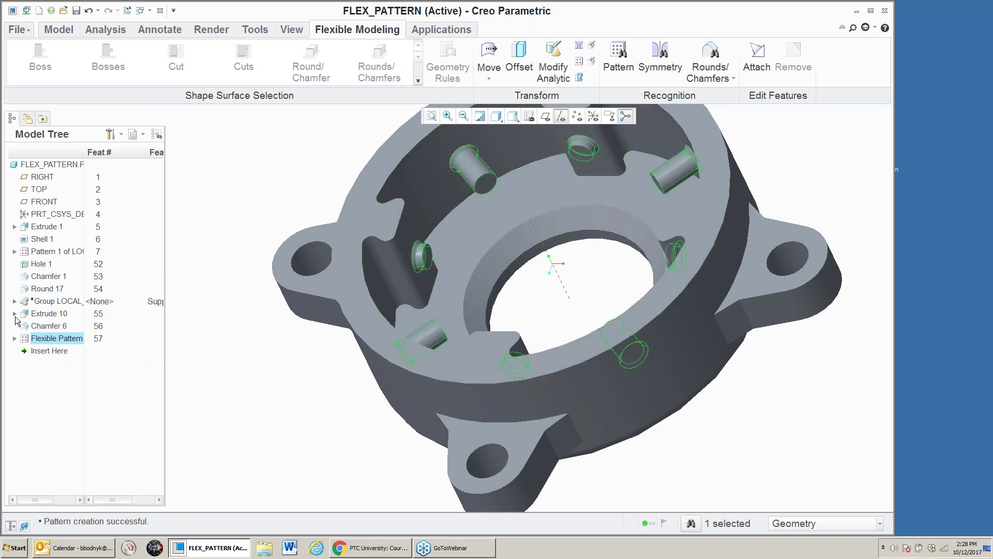
{"action": "key", "text": "alt+Tab"}
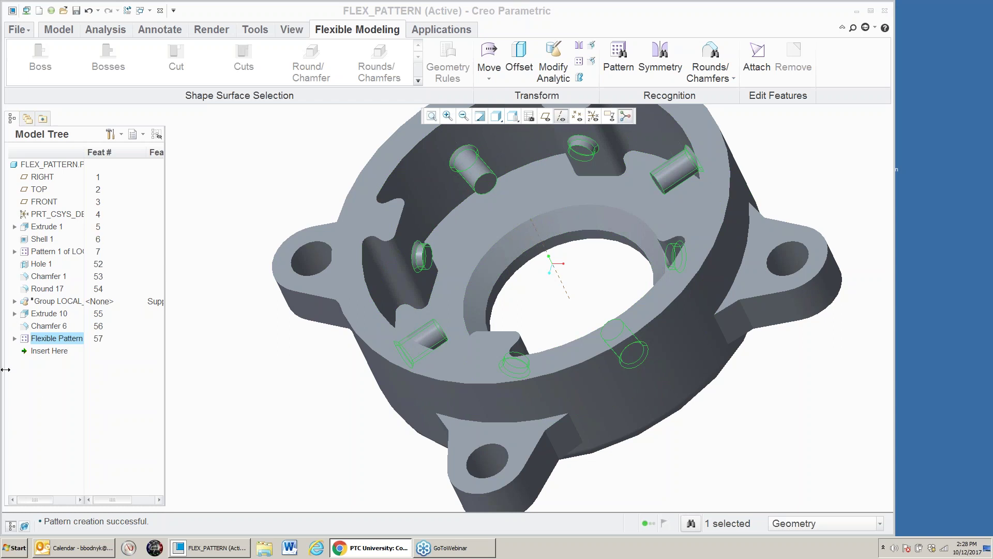
- Redefine the flexible boss pattern with Create rounds/chamfers turned off and complete the feature
{"action": "right_click", "coordinate": [54, 341]}
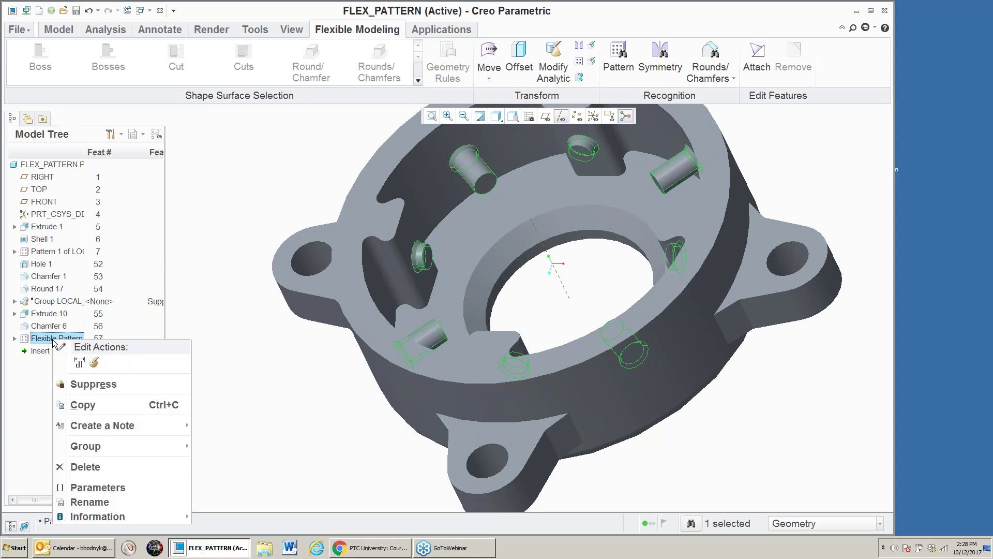
{"action": "left_click", "coordinate": [94, 362]}
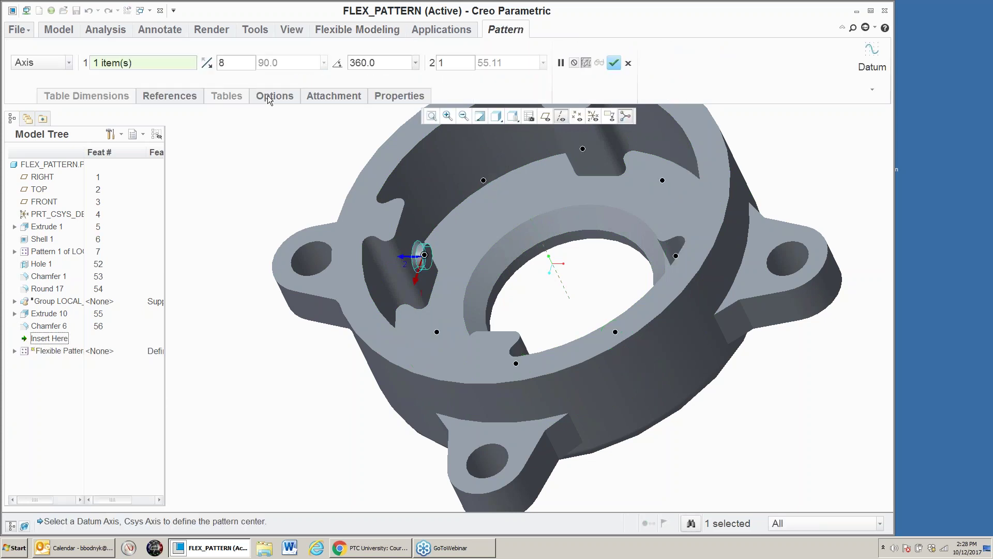
{"action": "left_click", "coordinate": [331, 99]}
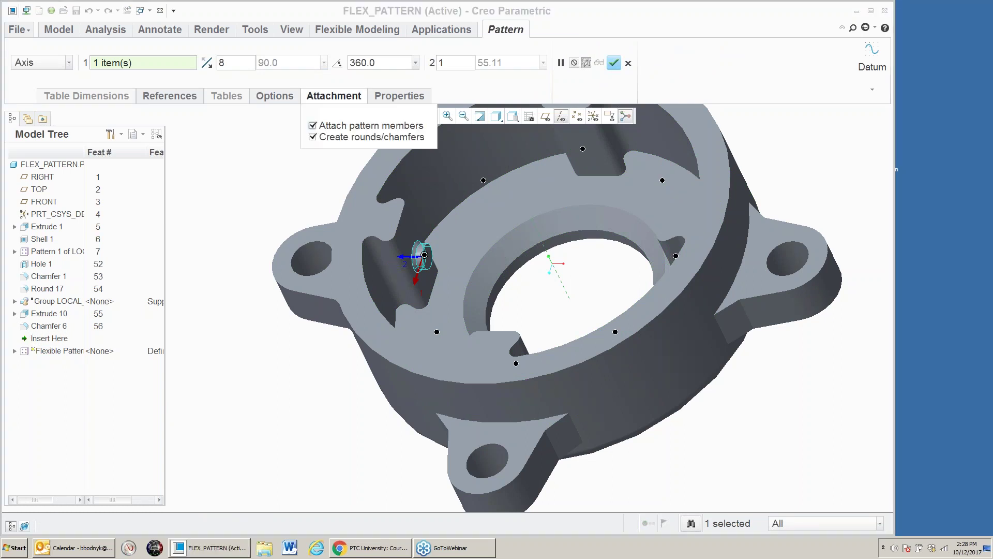
{"action": "left_click", "coordinate": [313, 137]}
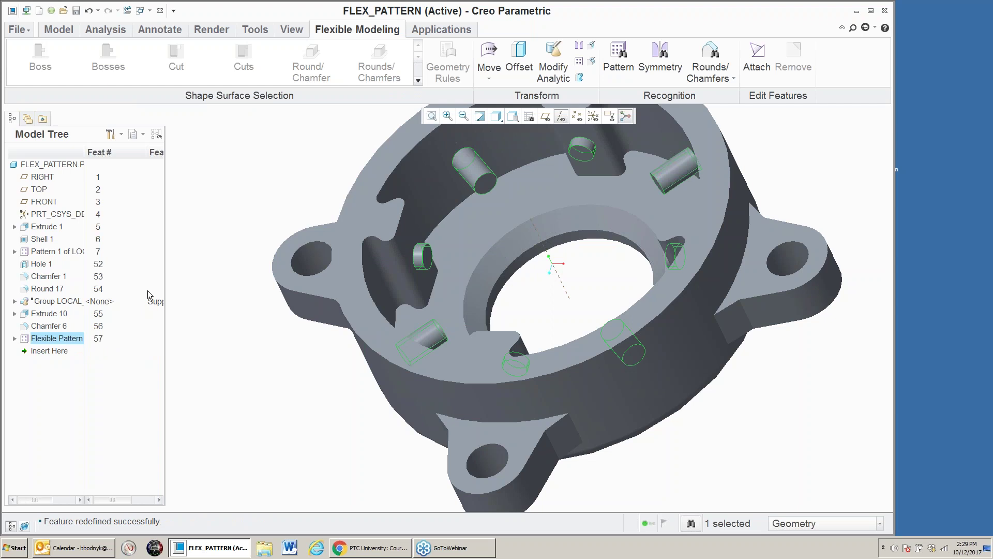
- Redefine the flexible boss pattern with Attach pattern members turned off and complete the feature
{"action": "right_click", "coordinate": [72, 340]}
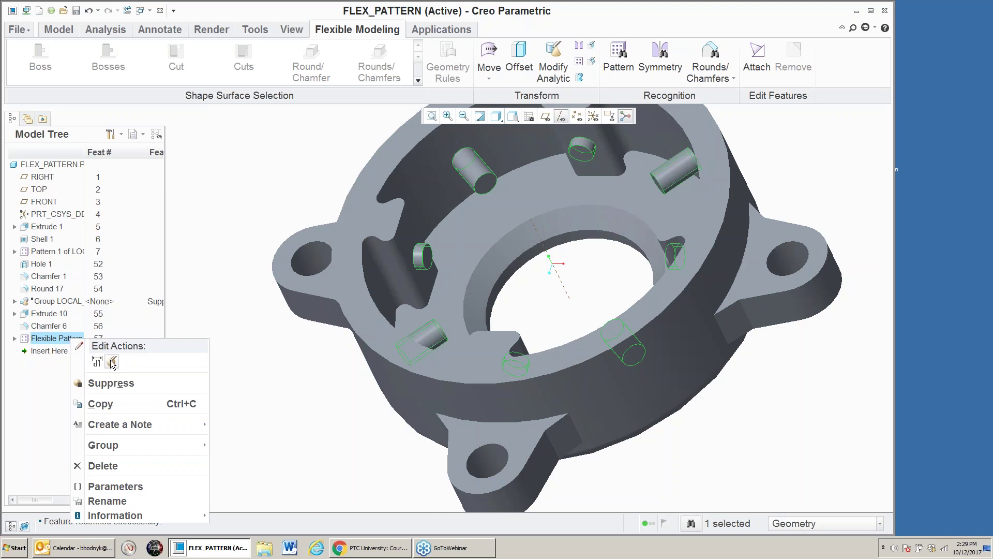
{"action": "left_click", "coordinate": [112, 362]}
{"action": "left_click", "coordinate": [336, 98]}
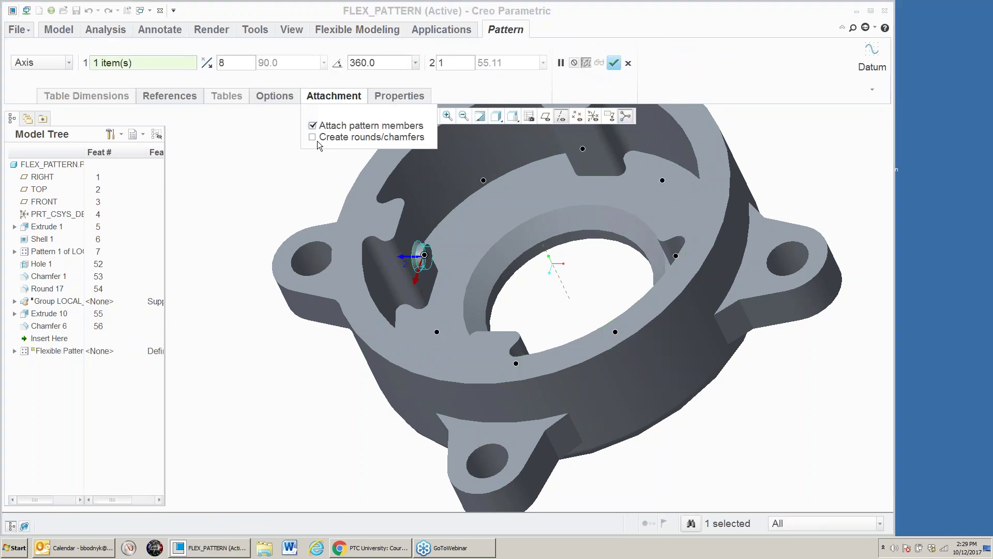
{"action": "left_click", "coordinate": [312, 125]}
{"action": "left_click", "coordinate": [614, 62]}
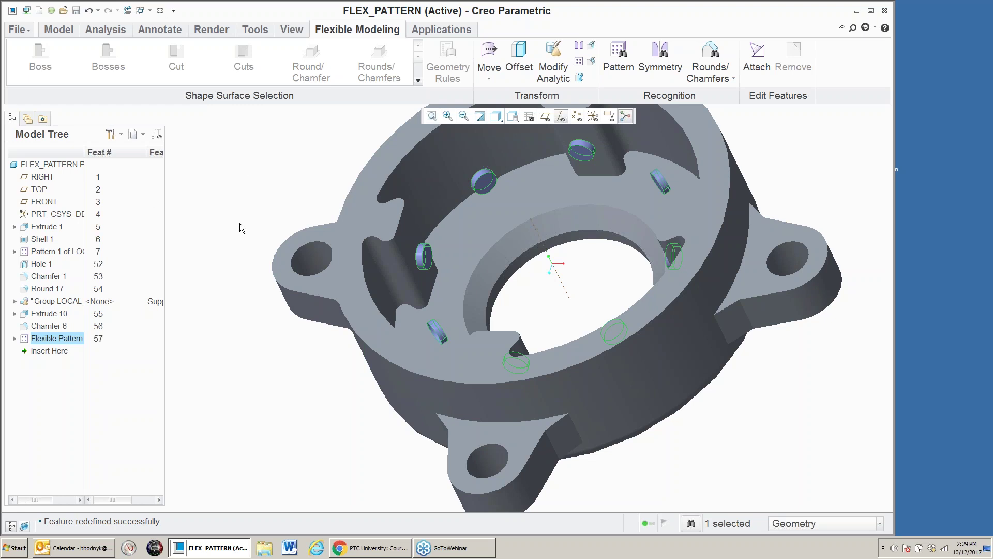
{"action": "left_click", "coordinate": [384, 139]}
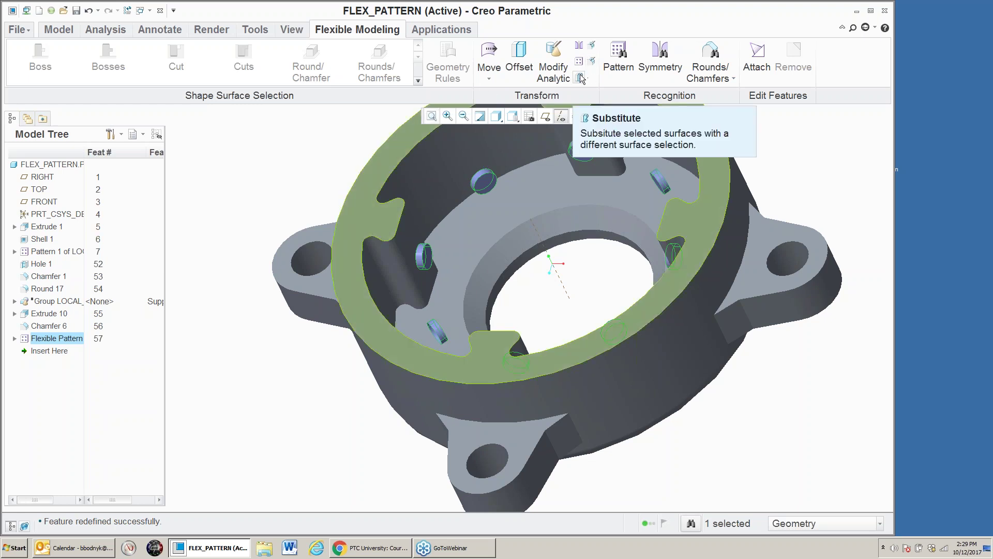
{"action": "left_click", "coordinate": [315, 185]}
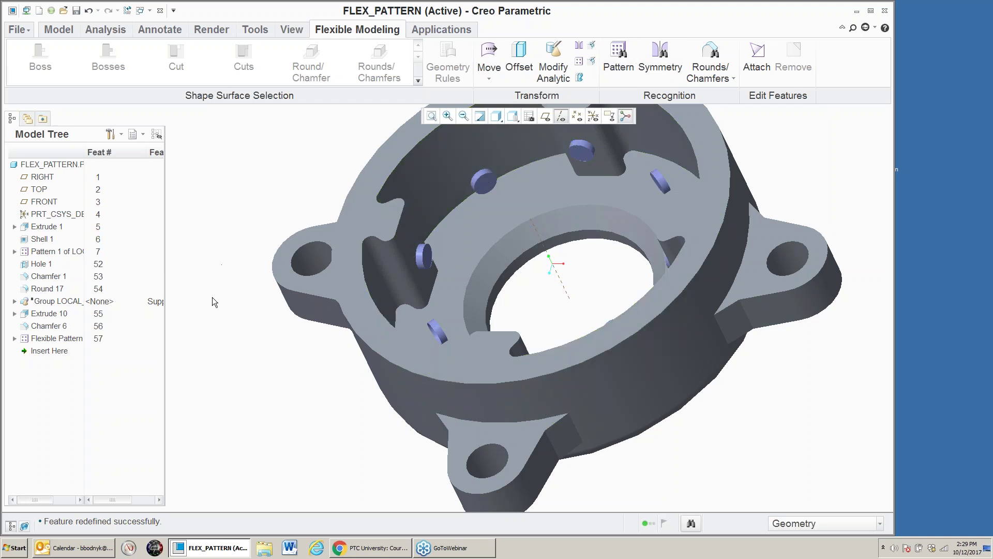
{"action": "left_click", "coordinate": [619, 54]}
{"action": "key", "text": "alt+Tab"}
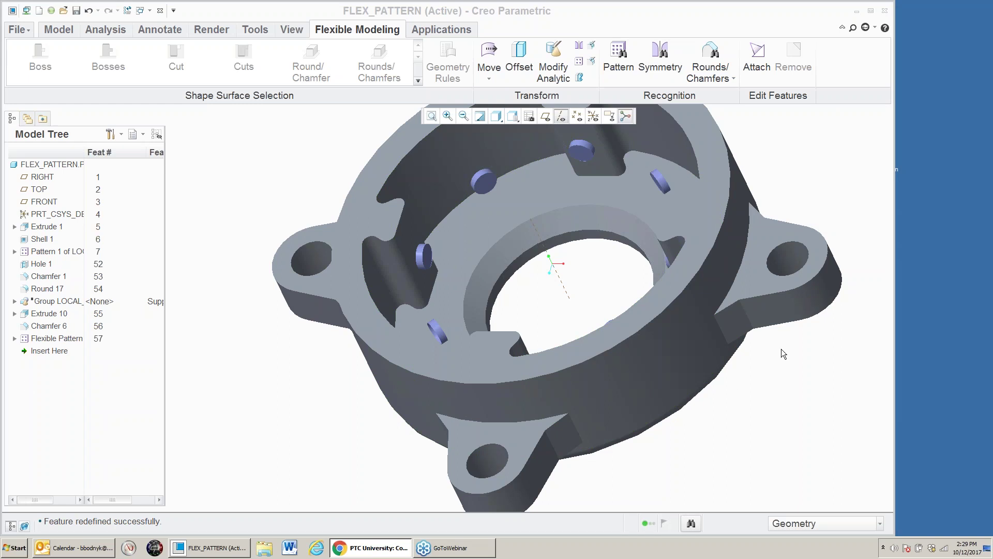
- Select one mounting lug as a complete boss shape and recognize the similar lugs around the housing as an axis pattern
{"action": "left_click", "coordinate": [824, 296]}
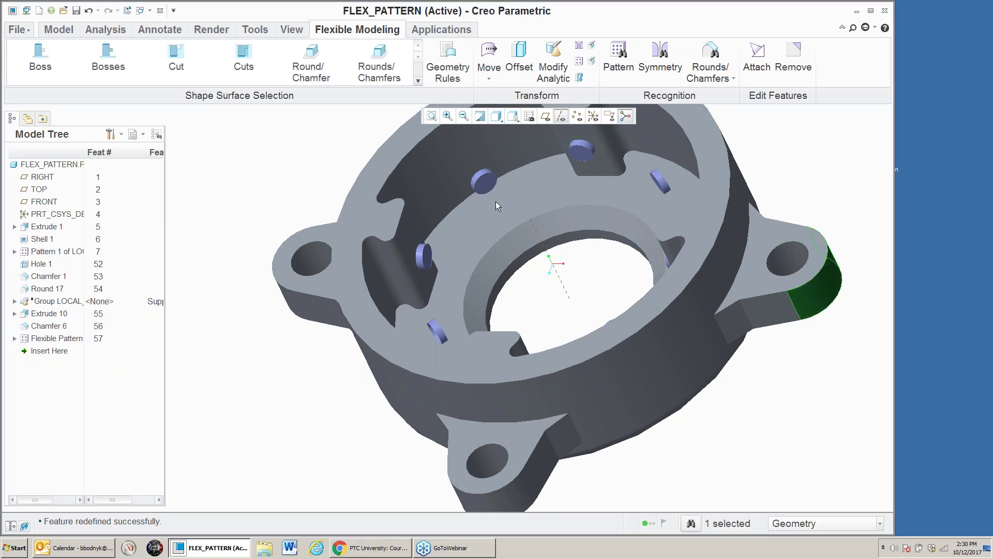
{"action": "left_click", "coordinate": [118, 65]}
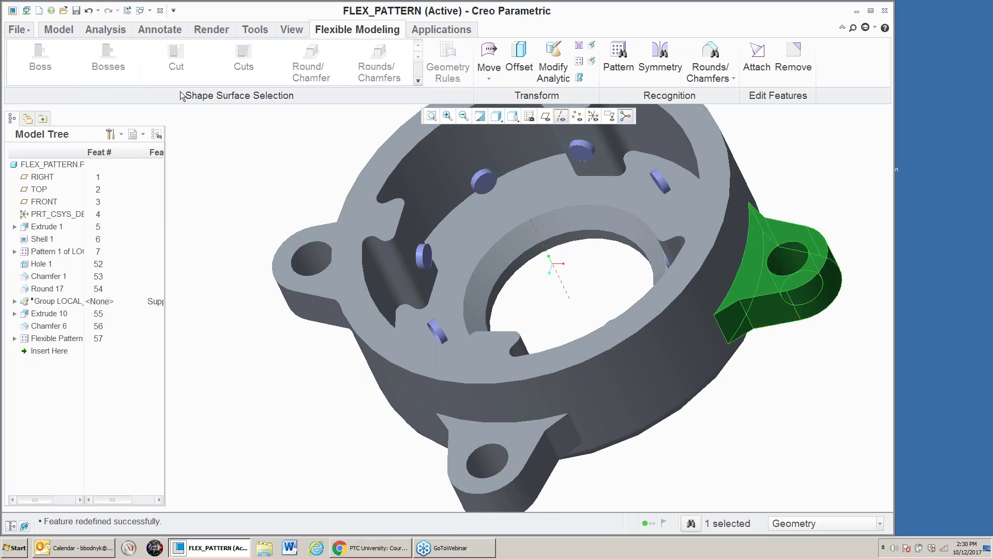
{"action": "key", "text": "alt+Tab"}
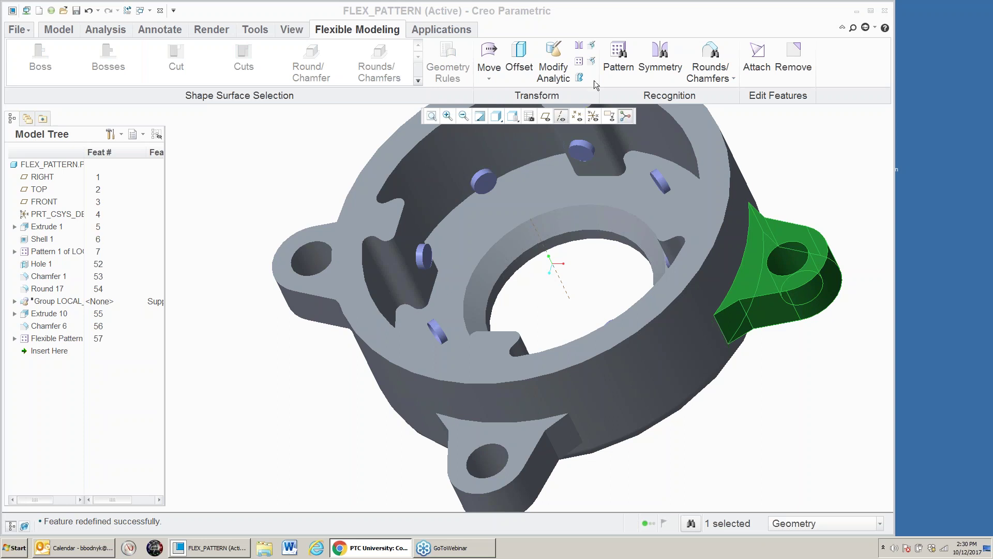
{"action": "left_click", "coordinate": [618, 56]}
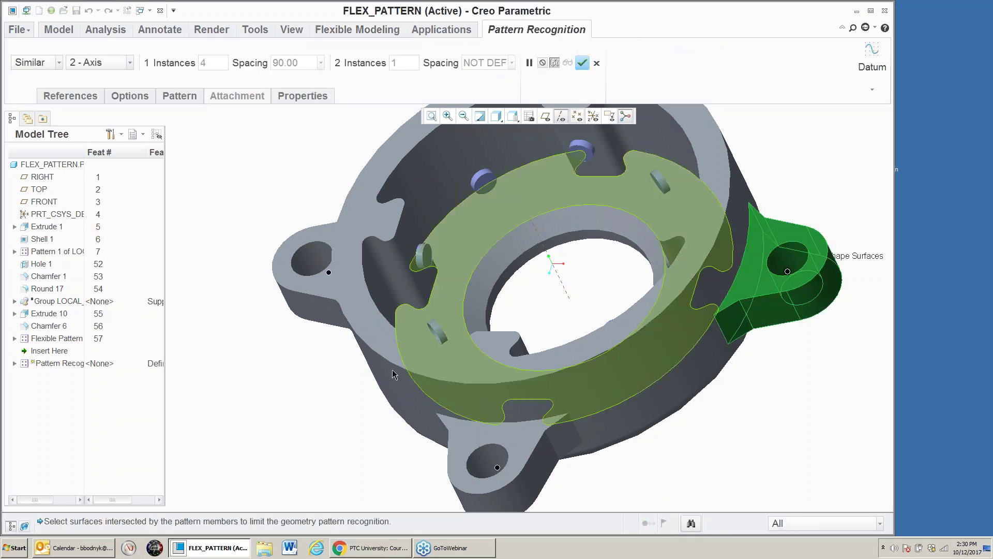
{"action": "scroll", "coordinate": [317, 407], "scroll_direction": "down", "scroll_amount": 4}
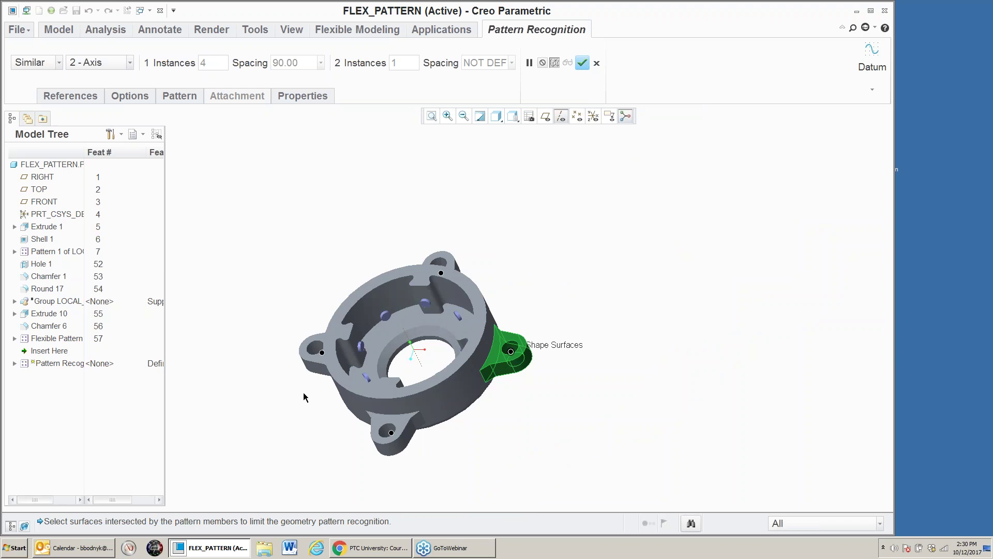
{"action": "left_click", "coordinate": [583, 62]}
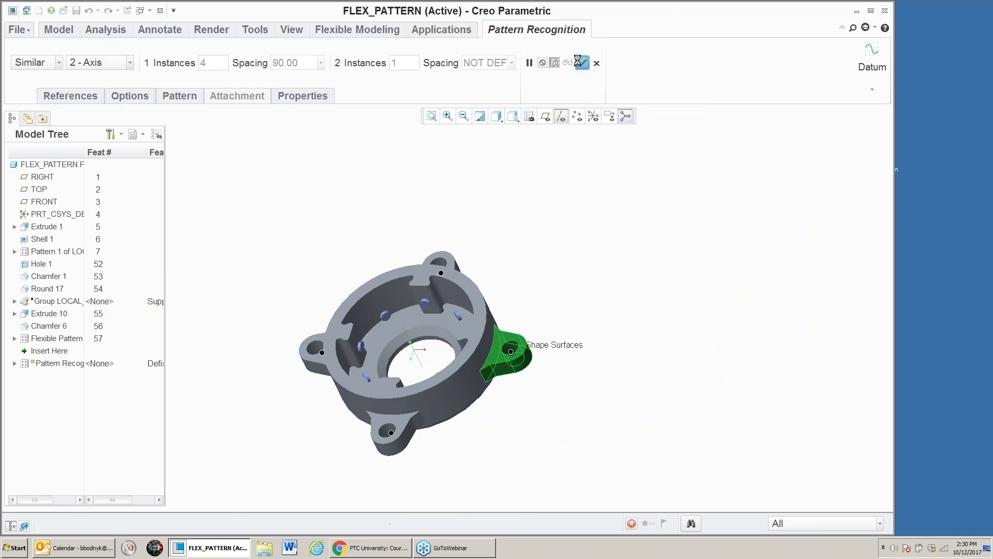
{"action": "key", "text": "alt+Tab"}
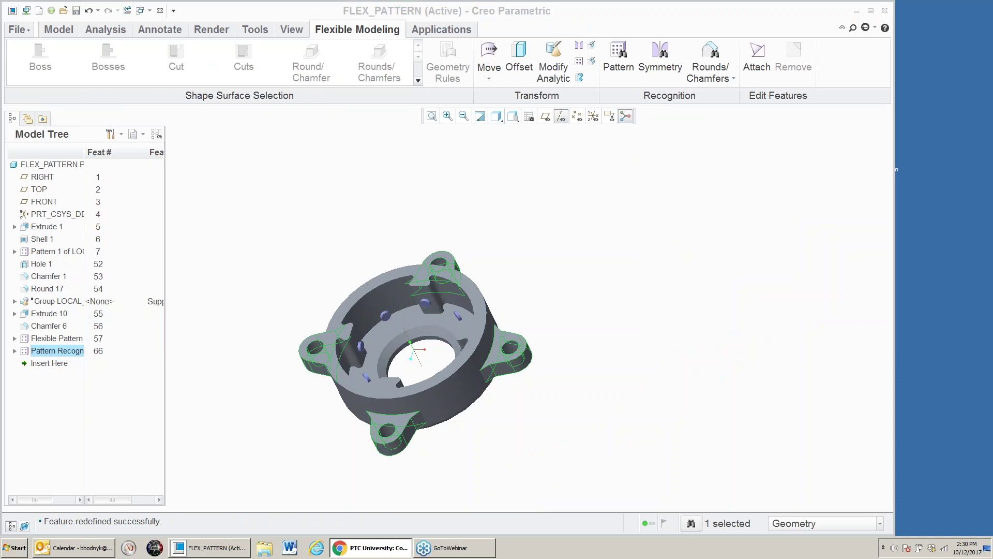
{"action": "left_click", "coordinate": [540, 309]}
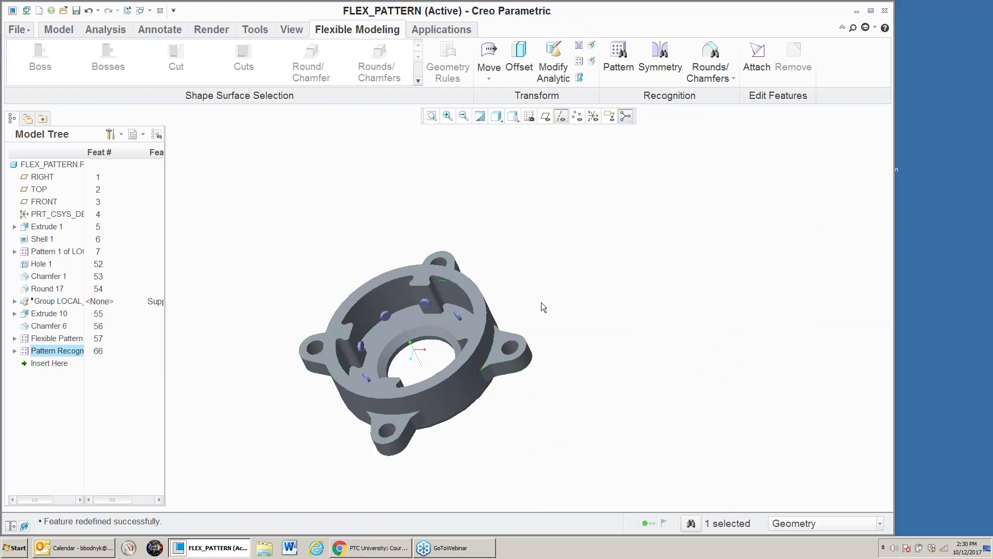
- Modify the cylindrical surface of the hole in one mounting lug to a radius of 15
{"action": "scroll", "coordinate": [506, 350], "scroll_direction": "down", "scroll_amount": 5}
{"action": "left_click", "coordinate": [520, 328]}
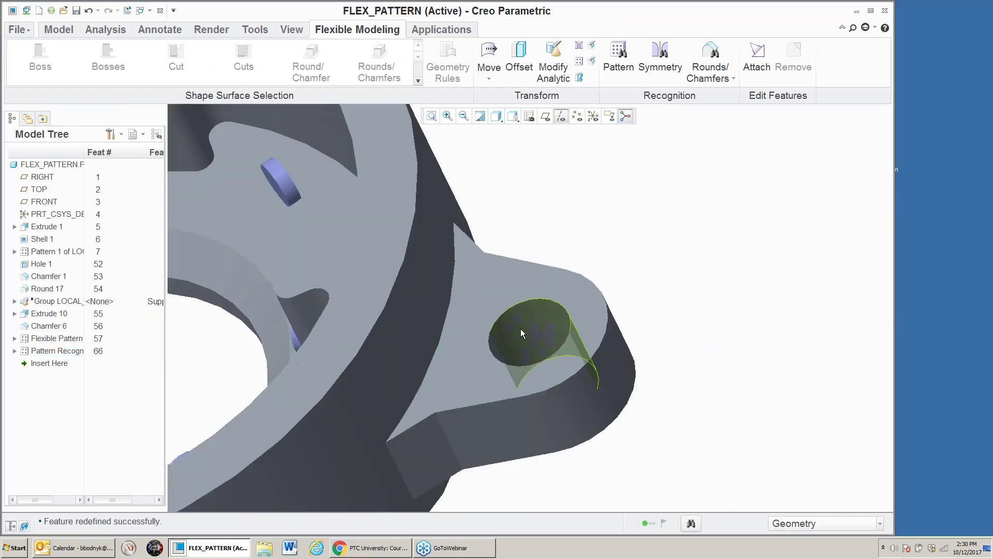
{"action": "left_click", "coordinate": [549, 54]}
{"action": "double_click", "coordinate": [601, 317]}
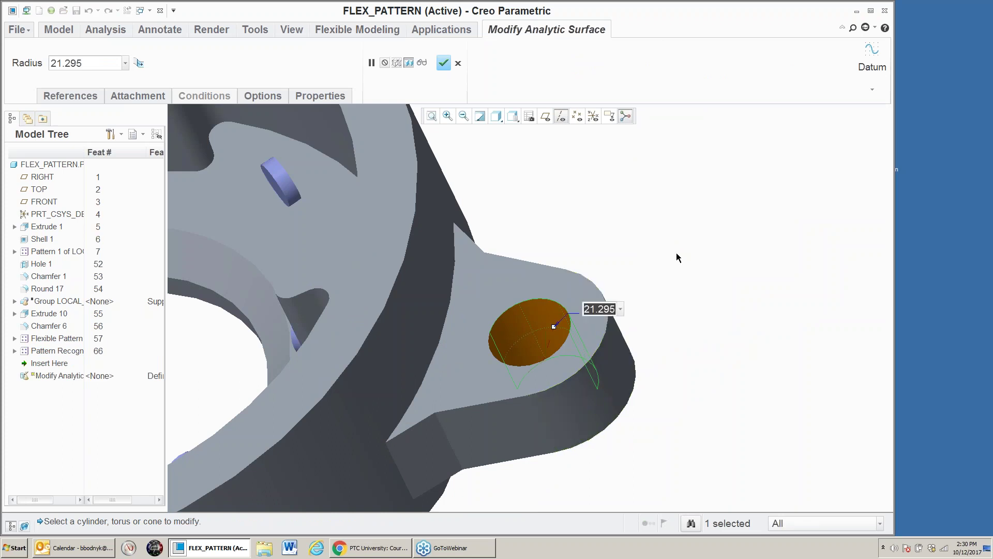
{"action": "type", "text": "15"}
{"action": "key", "text": "Return"}
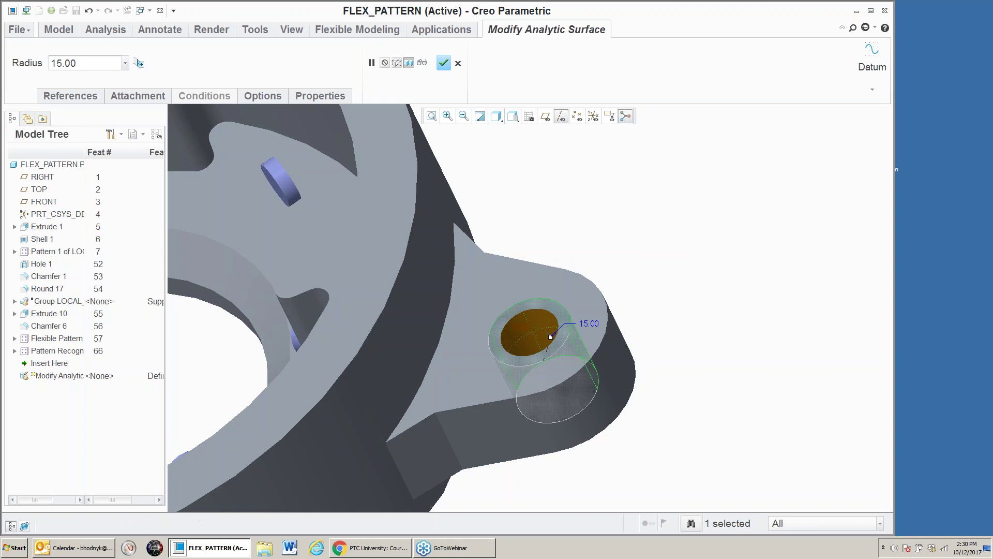
- Propagate the hole radius modification to the recognized lug pattern and complete the feature
{"action": "left_click", "coordinate": [259, 97]}
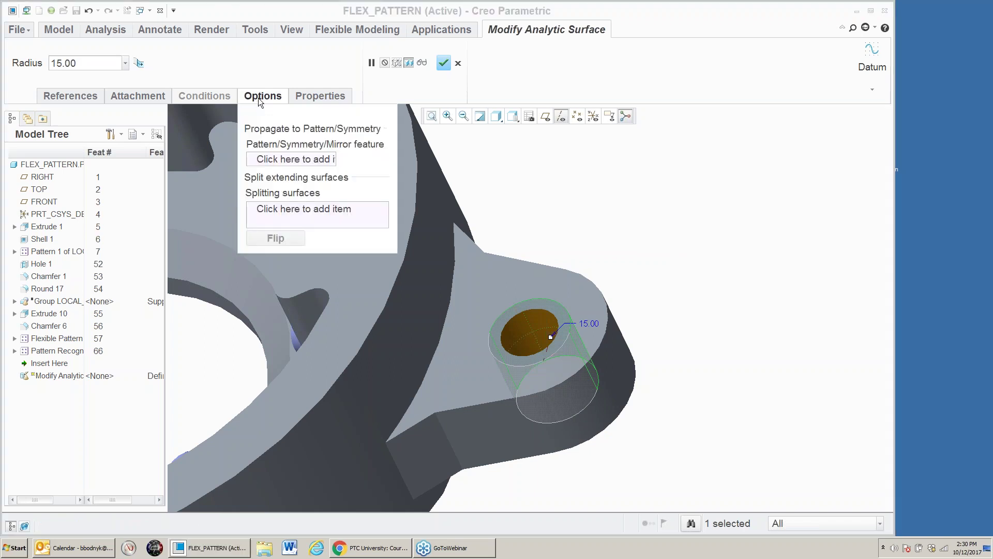
{"action": "left_click", "coordinate": [277, 158]}
{"action": "left_click", "coordinate": [58, 351]}
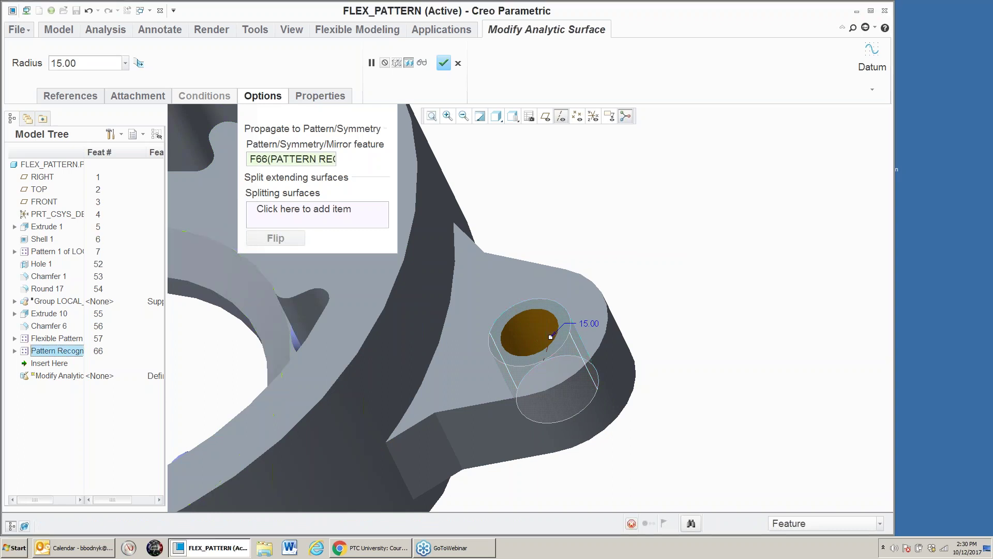
{"action": "left_click", "coordinate": [444, 62]}
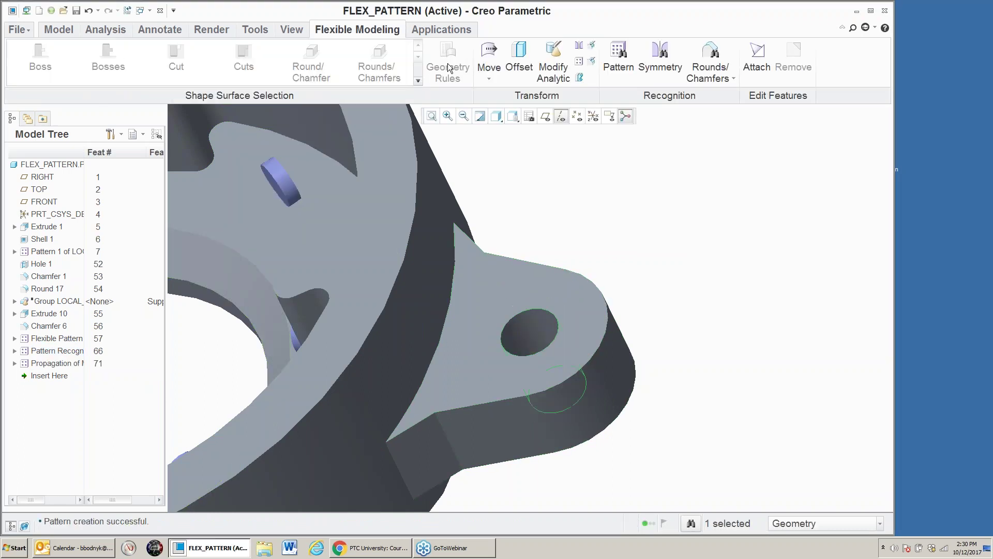
{"action": "key", "text": "ctrl+d"}
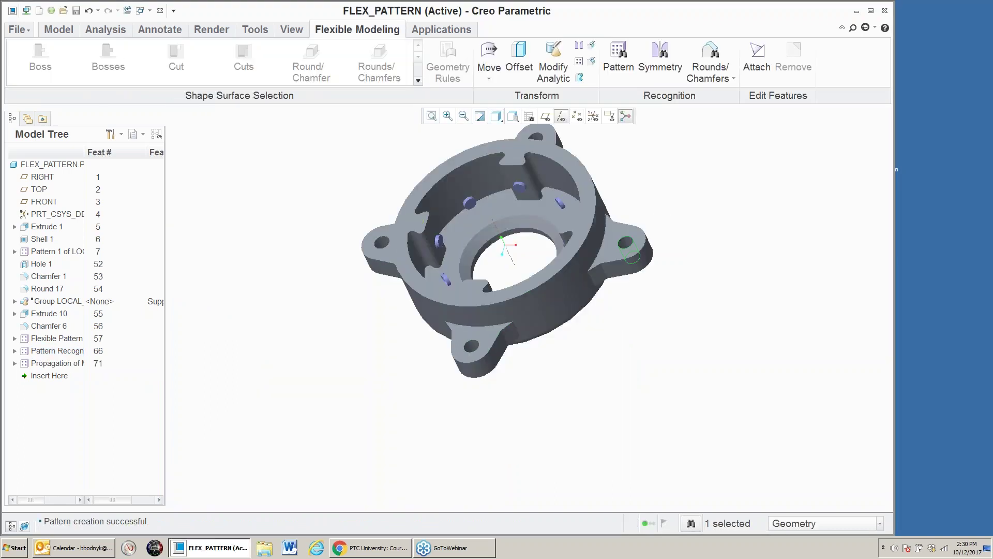
{"action": "key", "text": "alt+Tab"}
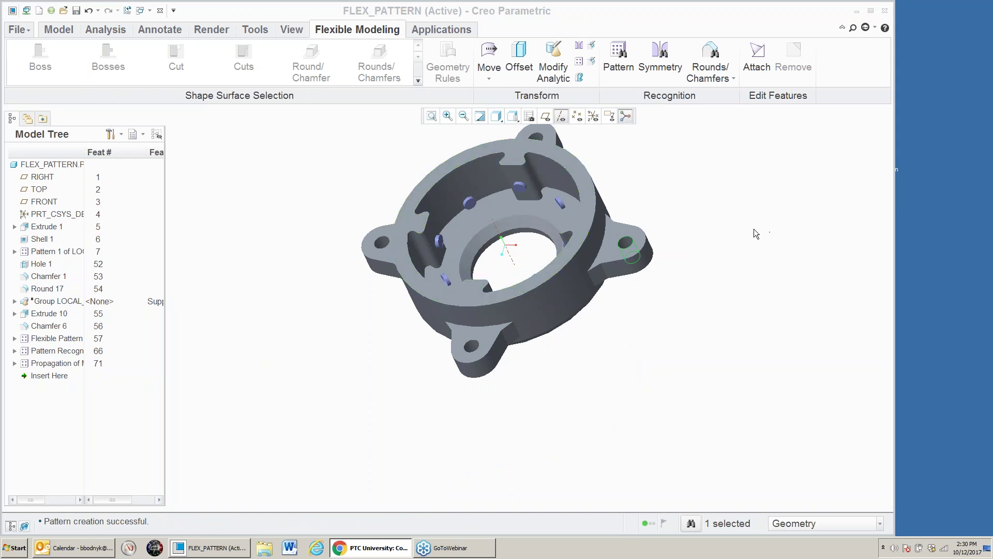
- Offset the rounded end surface of one mounting lug outward by about 6.9 and maintain tangency with the adjacent surfaces
{"action": "left_click", "coordinate": [705, 266]}
{"action": "scroll", "coordinate": [674, 260], "scroll_direction": "down", "scroll_amount": 5}
{"action": "left_click", "coordinate": [560, 268]}
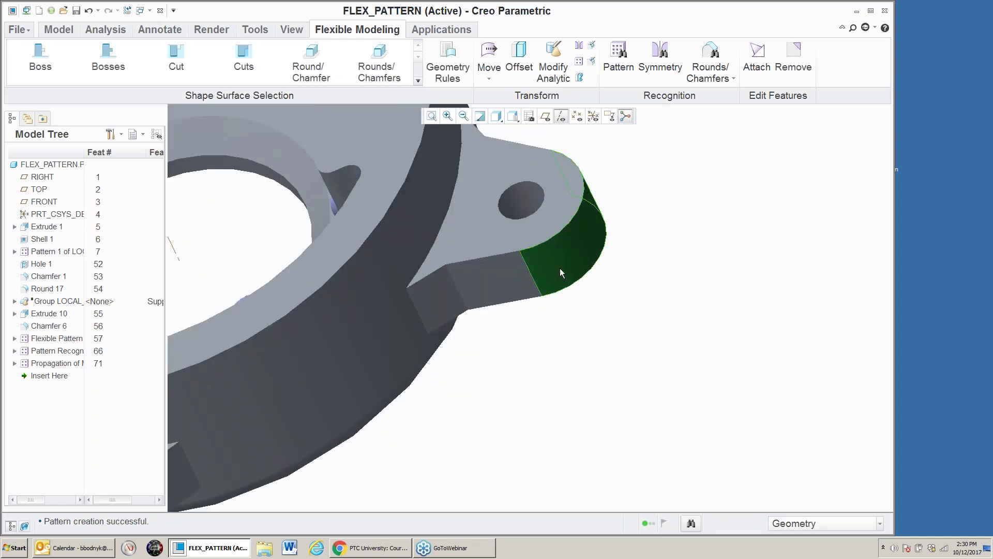
{"action": "left_click", "coordinate": [519, 57]}
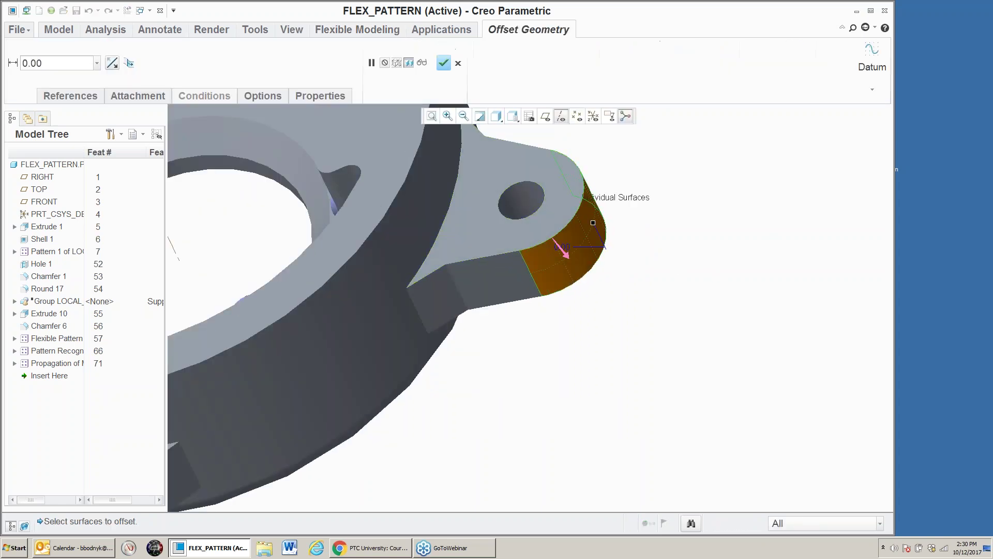
{"action": "left_click_drag", "start_coordinate": [596, 224], "coordinate": [604, 222]}
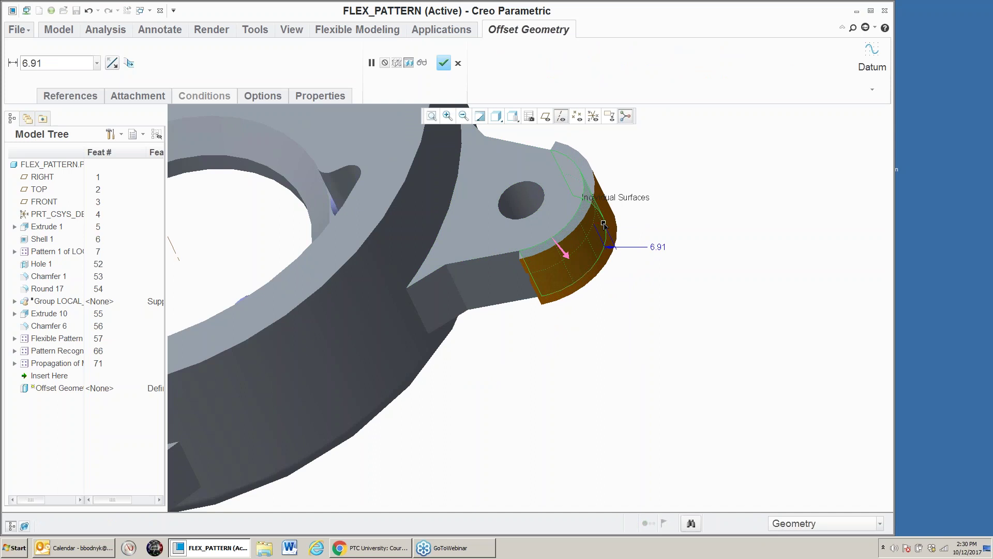
{"action": "left_click", "coordinate": [129, 63]}
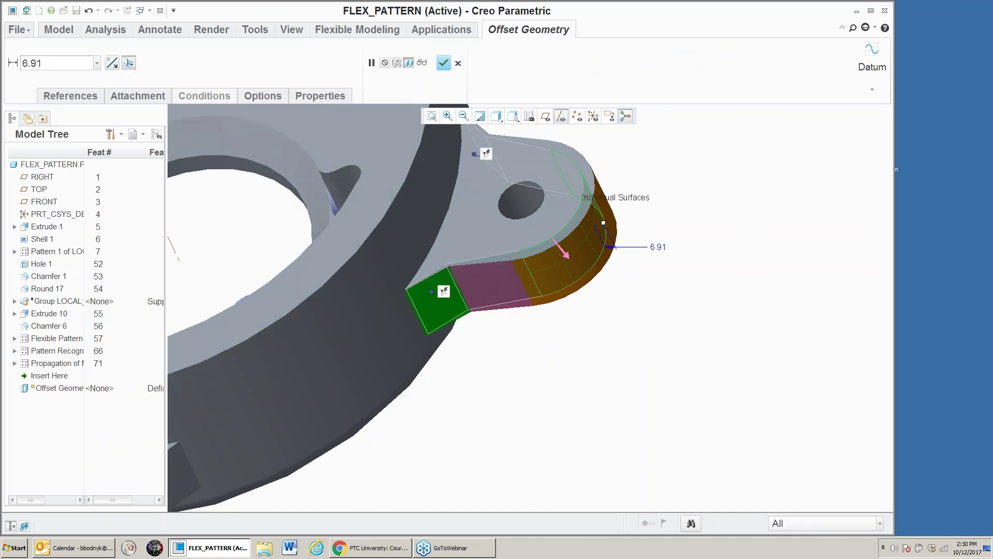
{"action": "scroll", "coordinate": [663, 222], "scroll_direction": "down", "scroll_amount": 3}
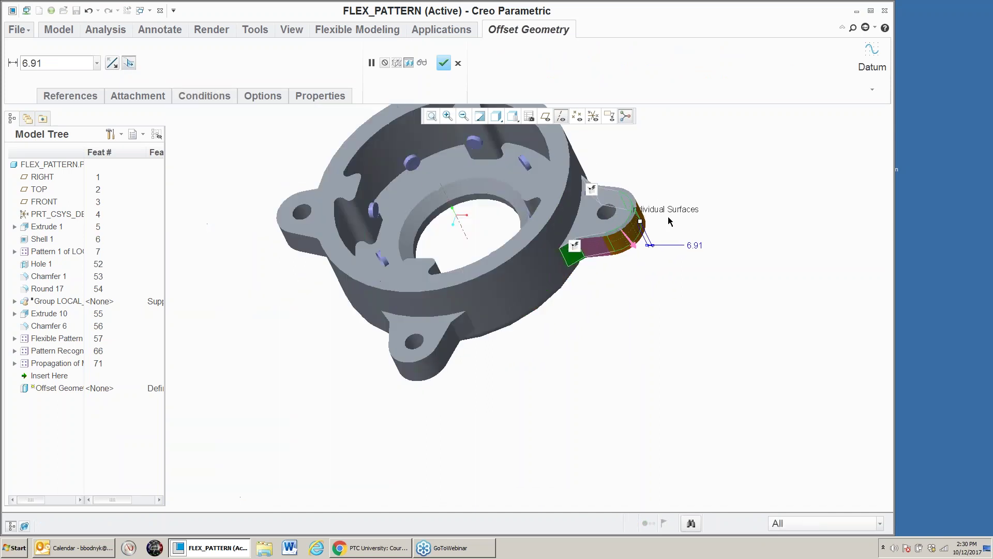
- Propagate the lug's offset to the recognized lug pattern and complete the offset feature
{"action": "left_click", "coordinate": [263, 96]}
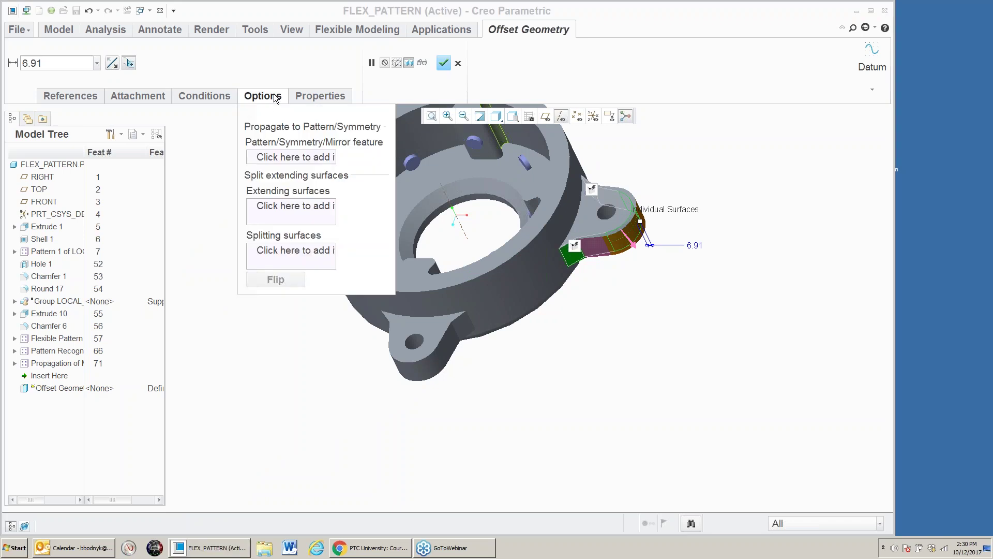
{"action": "left_click", "coordinate": [279, 157]}
{"action": "left_click", "coordinate": [49, 352]}
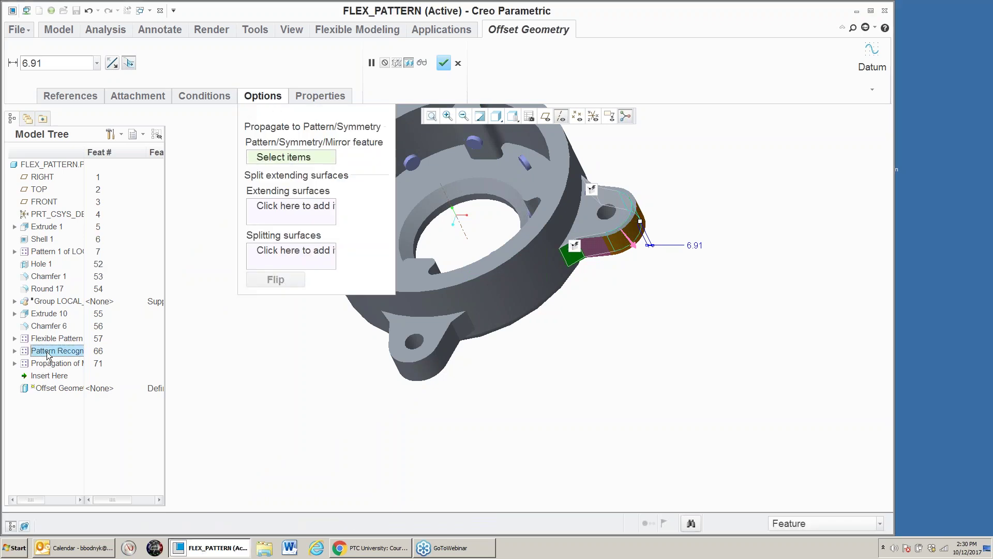
{"action": "left_click", "coordinate": [444, 63]}
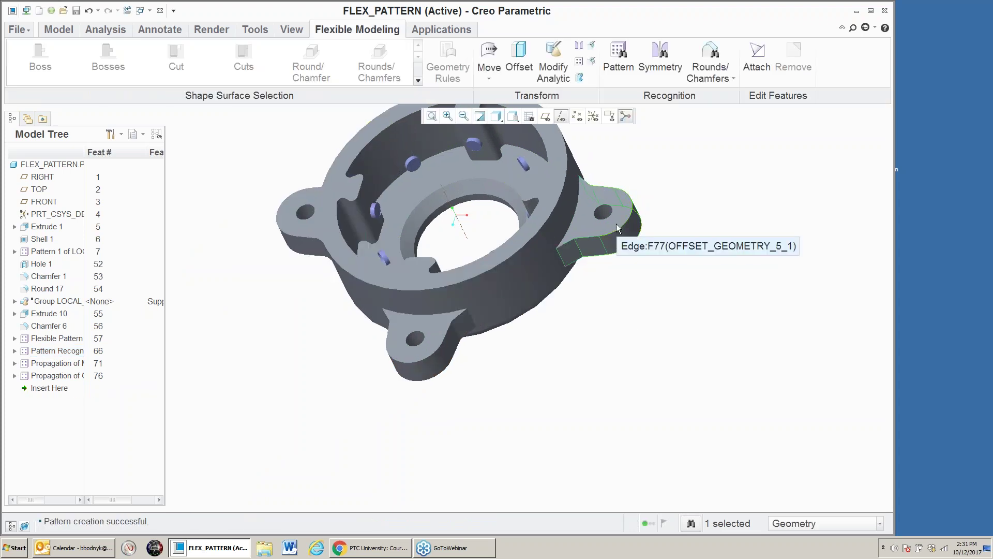
{"action": "scroll", "coordinate": [616, 219], "scroll_direction": "up", "scroll_amount": 3}
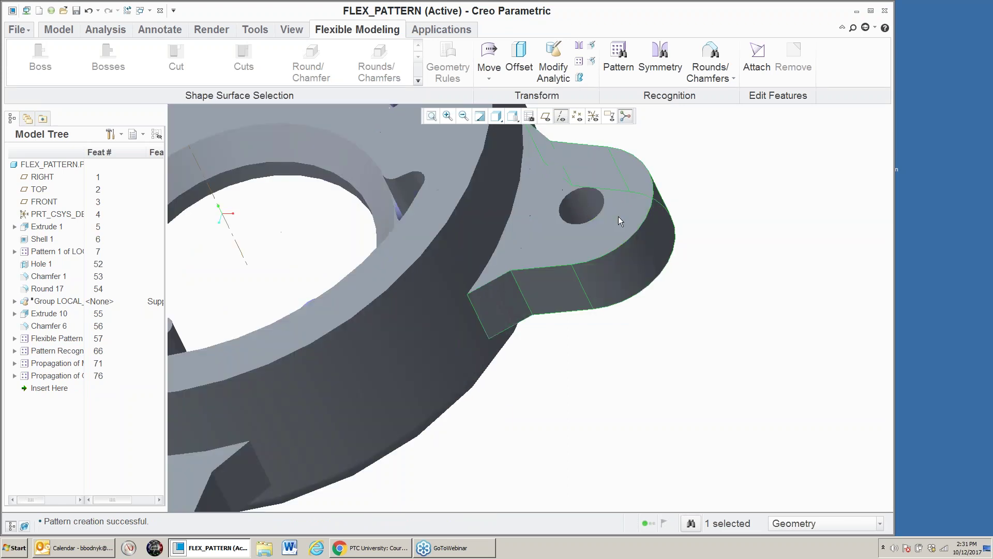
{"action": "key", "text": "alt+Tab"}
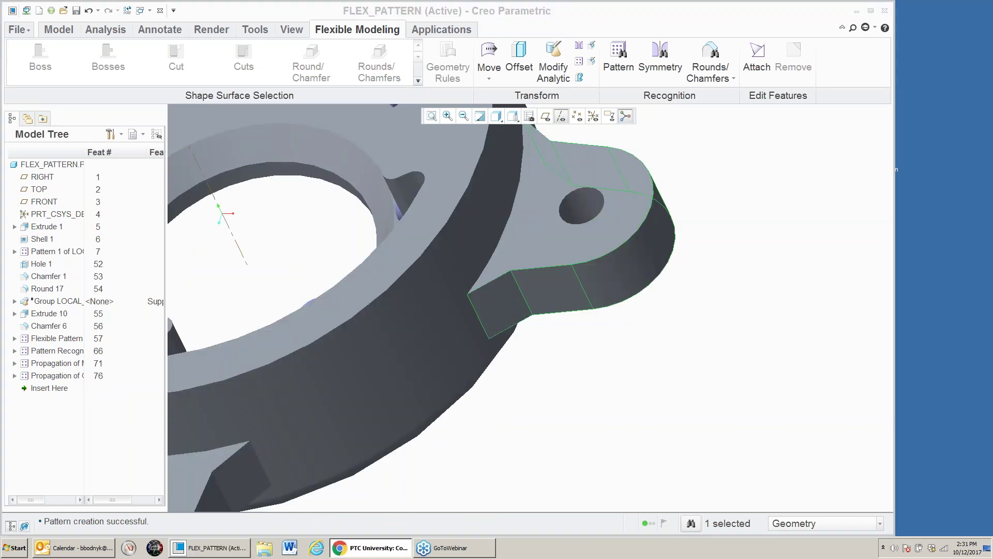
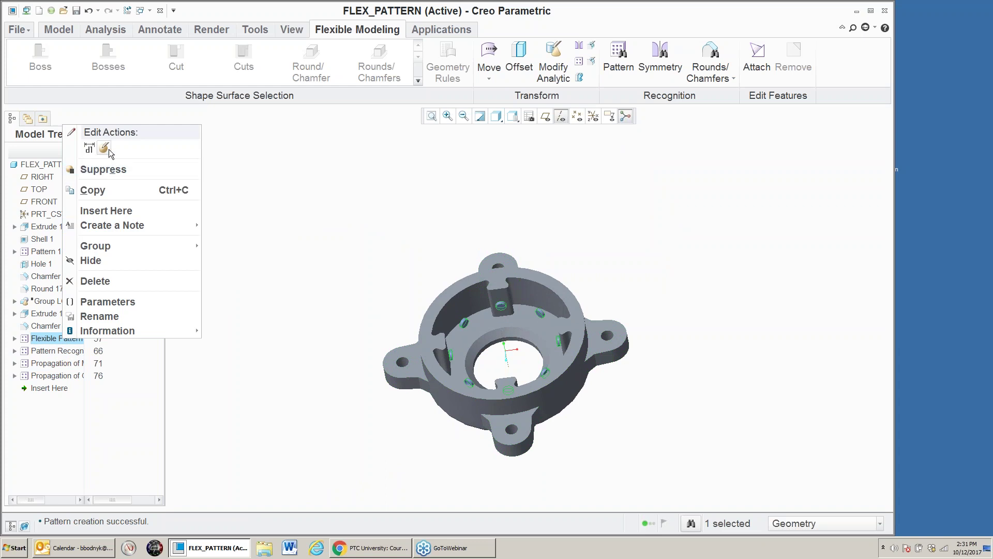
- Redefine the flexible boss pattern with Attach pattern members and Create rounds/chamfers turned on, and complete the feature
{"action": "left_click", "coordinate": [339, 97]}
{"action": "left_click", "coordinate": [312, 126]}
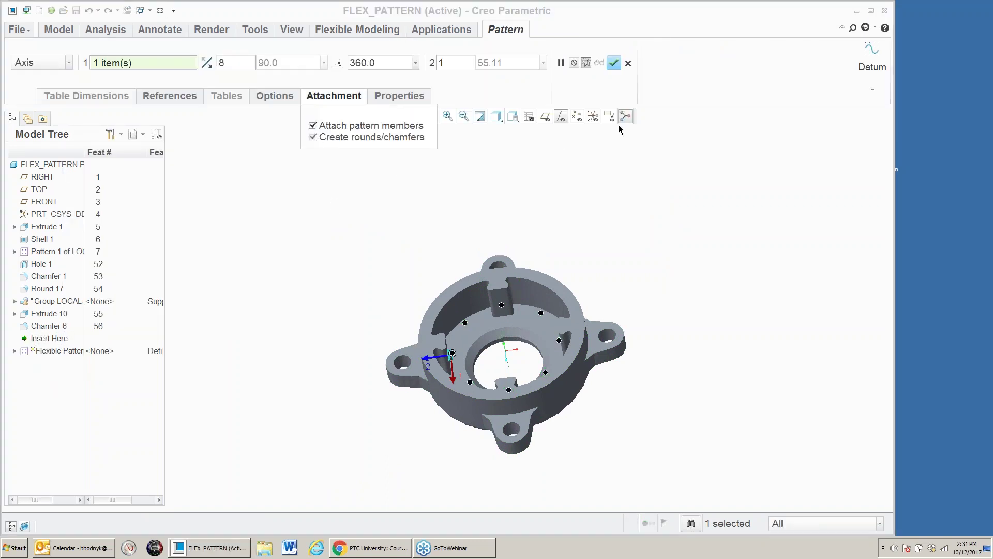
{"action": "left_click", "coordinate": [613, 63]}
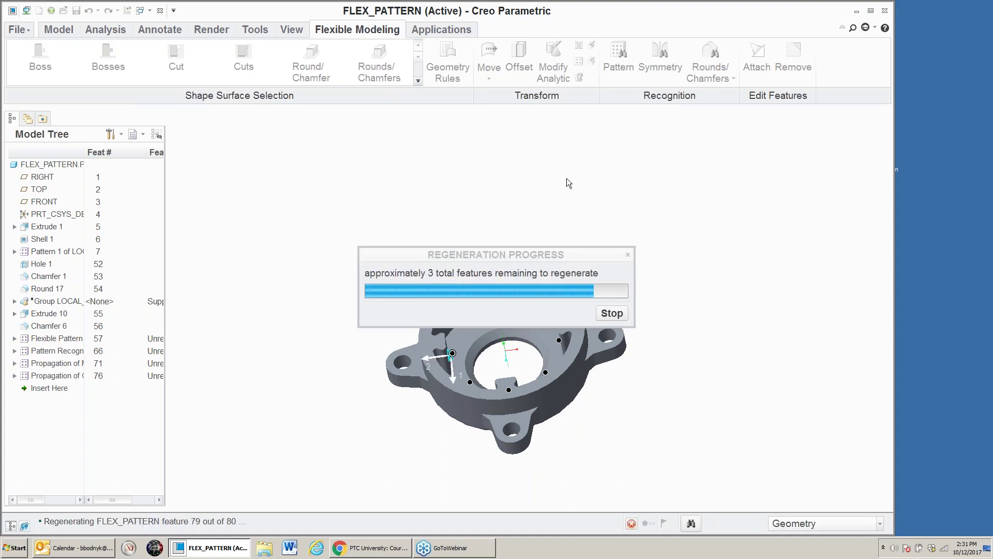
{"action": "key", "text": "ctrl+d"}
{"action": "mouse_move", "coordinate": [563, 206]}
{"action": "middle_mouse_down"}
{"action": "mouse_move", "coordinate": [559, 219]}
{"action": "mouse_move", "coordinate": [563, 184]}
{"action": "mouse_move", "coordinate": [564, 208]}
{"action": "middle_mouse_up"}
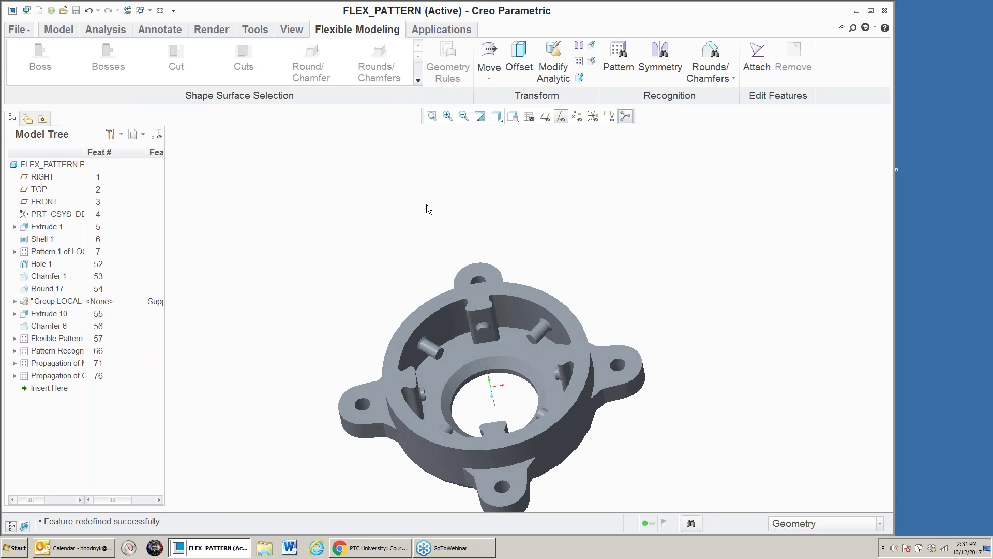
{"action": "scroll", "coordinate": [426, 209], "scroll_direction": "up", "scroll_amount": 3}
{"action": "scroll", "coordinate": [452, 305], "scroll_direction": "down", "scroll_amount": 3}
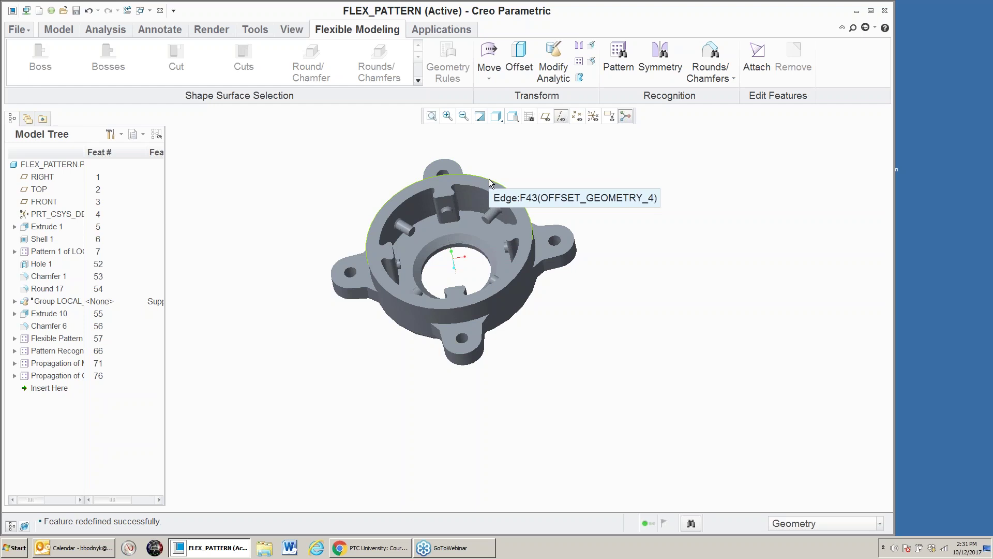
- Select one mounting lug as a complete boss shape starting from its rounded end surface, and clear the selection
{"action": "scroll", "coordinate": [551, 236], "scroll_direction": "down", "scroll_amount": 5}
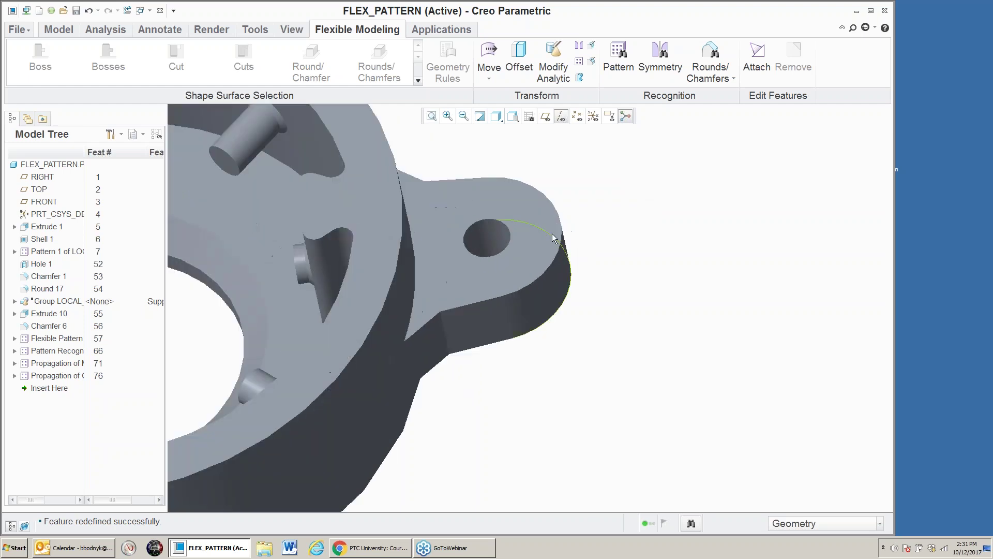
{"action": "left_click", "coordinate": [551, 299]}
{"action": "left_click", "coordinate": [40, 61]}
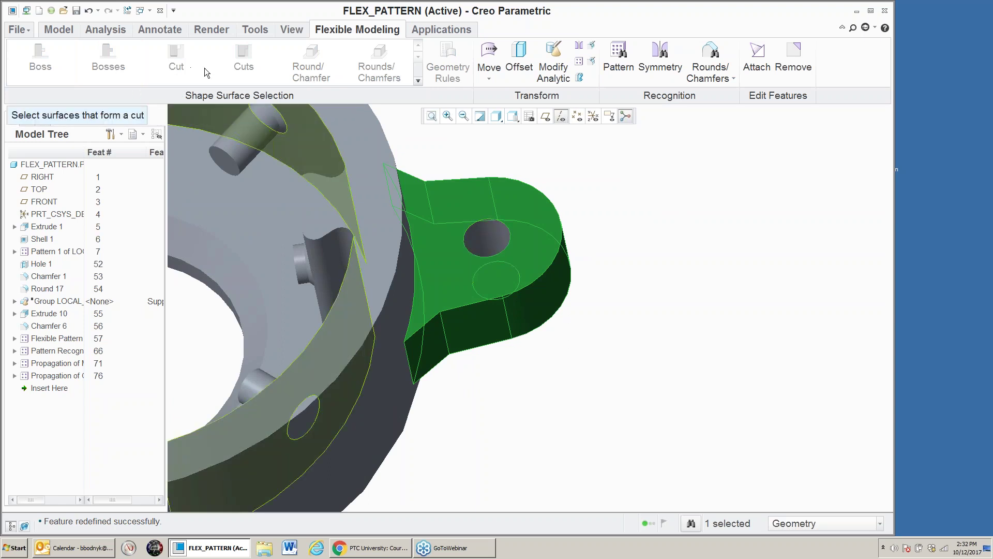
{"action": "left_click", "coordinate": [635, 185]}
- Select the mounting lug's hole as a cut shape and clear the selection
{"action": "left_click", "coordinate": [494, 235]}
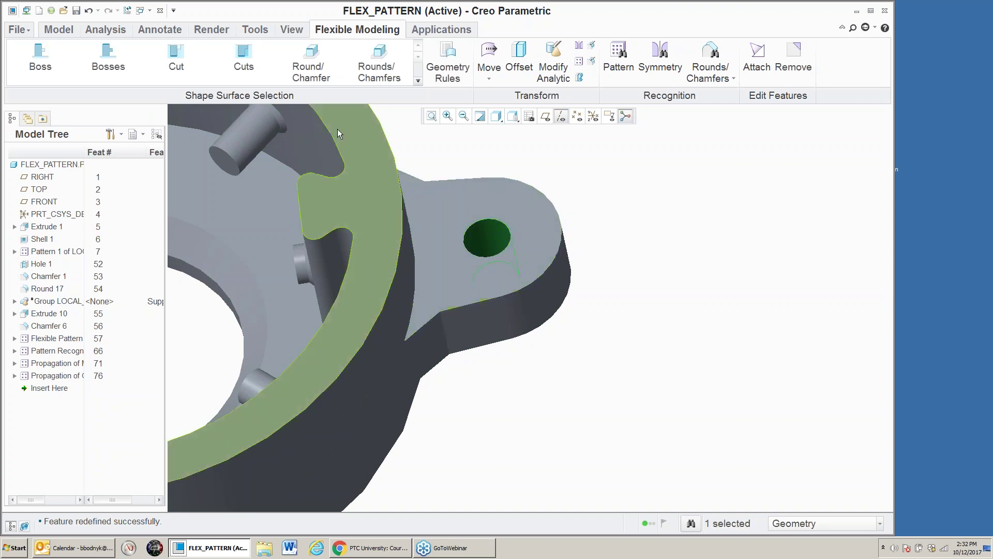
{"action": "left_click", "coordinate": [175, 58]}
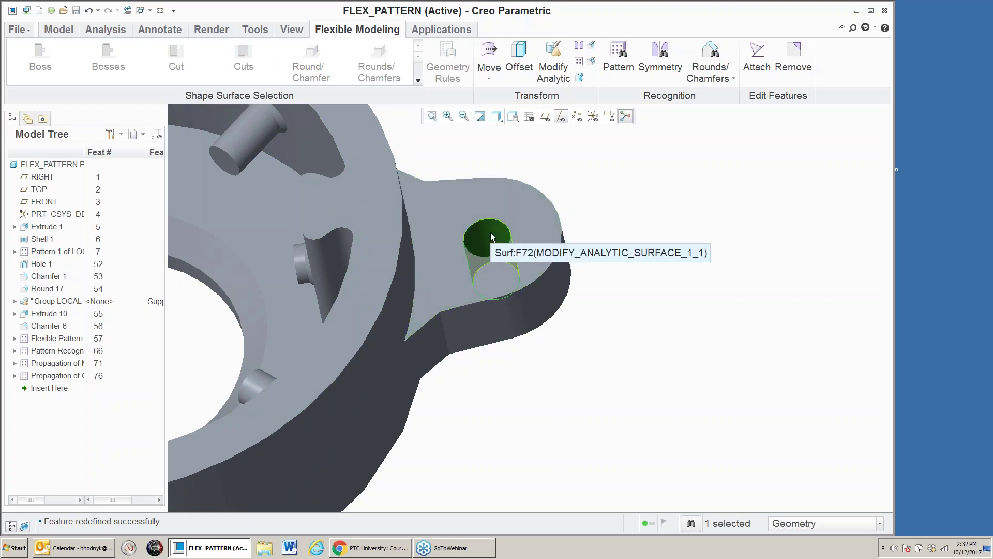
{"action": "left_click", "coordinate": [688, 212]}
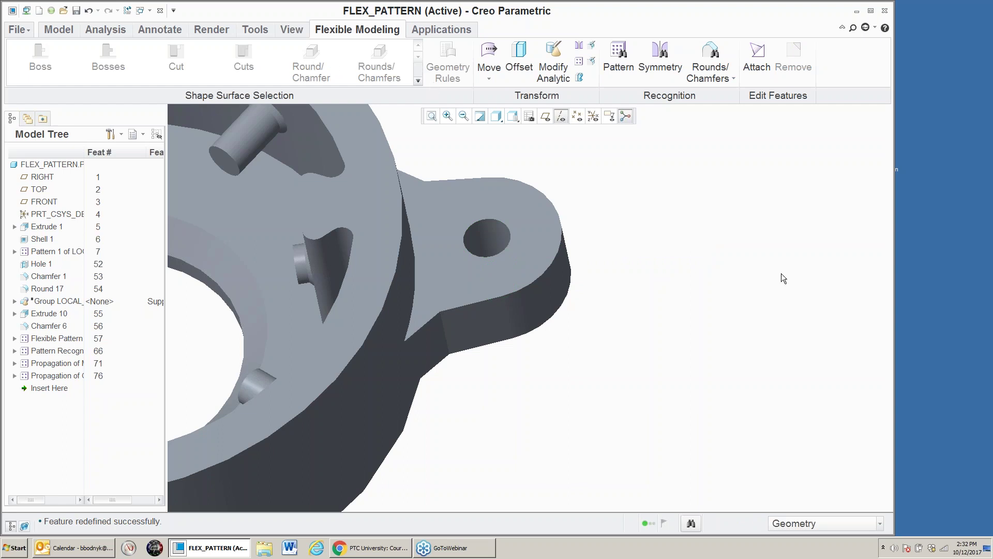
{"action": "key", "text": "ctrl+d"}
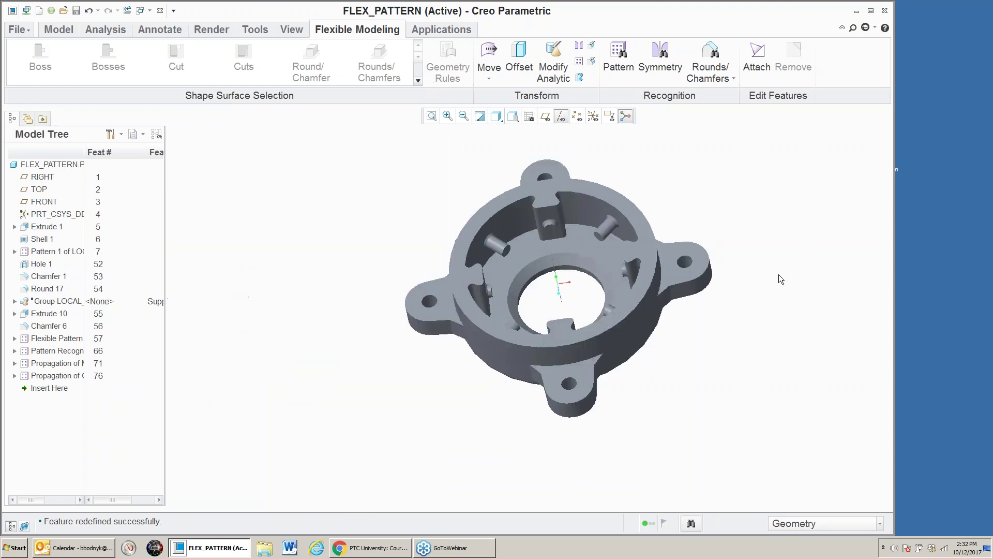
{"action": "scroll", "coordinate": [647, 256], "scroll_direction": "up", "scroll_amount": 3}
{"action": "scroll", "coordinate": [647, 256], "scroll_direction": "down", "scroll_amount": 3}
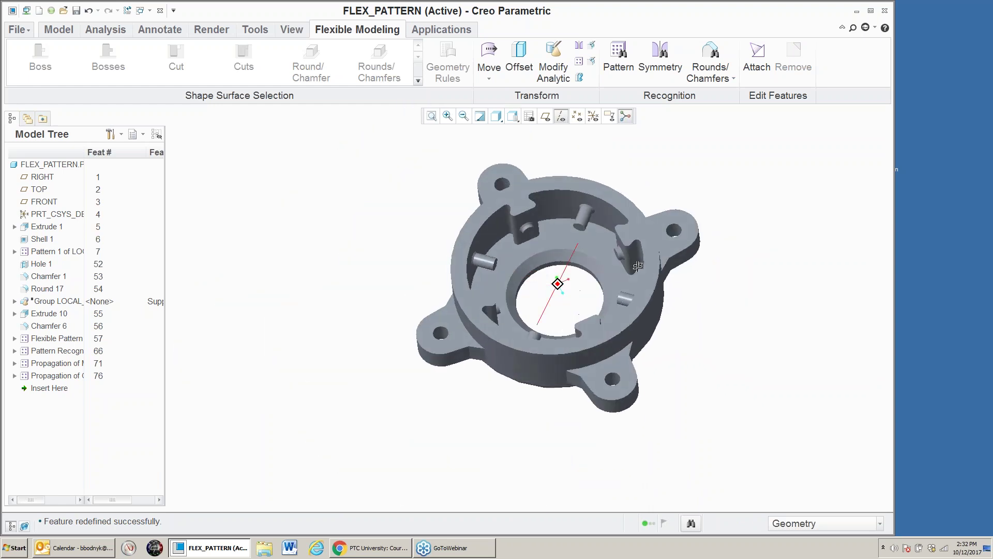
{"action": "scroll", "coordinate": [643, 195], "scroll_direction": "up", "scroll_amount": 2}
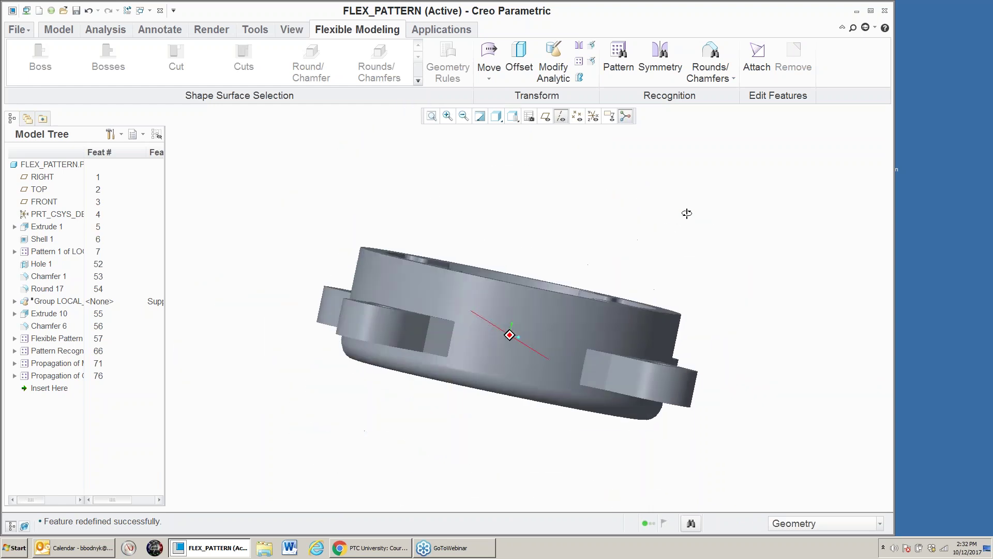